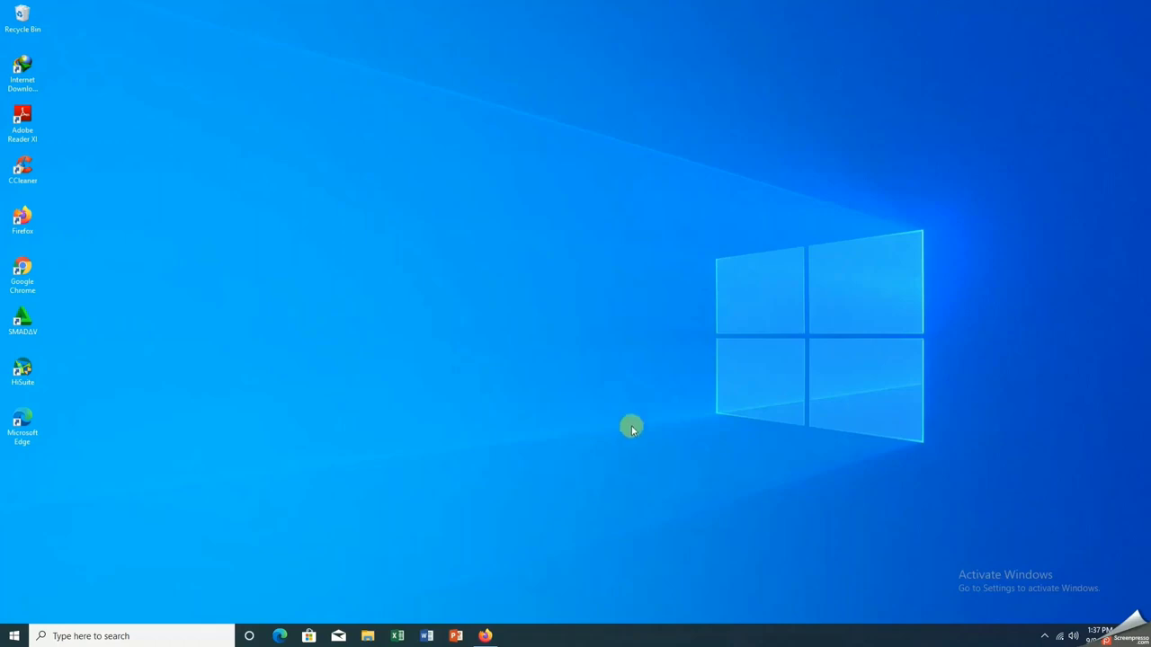
Load sisumaker.kuningankab.go.id in Firefox and zoom the login page in
click(485, 636)
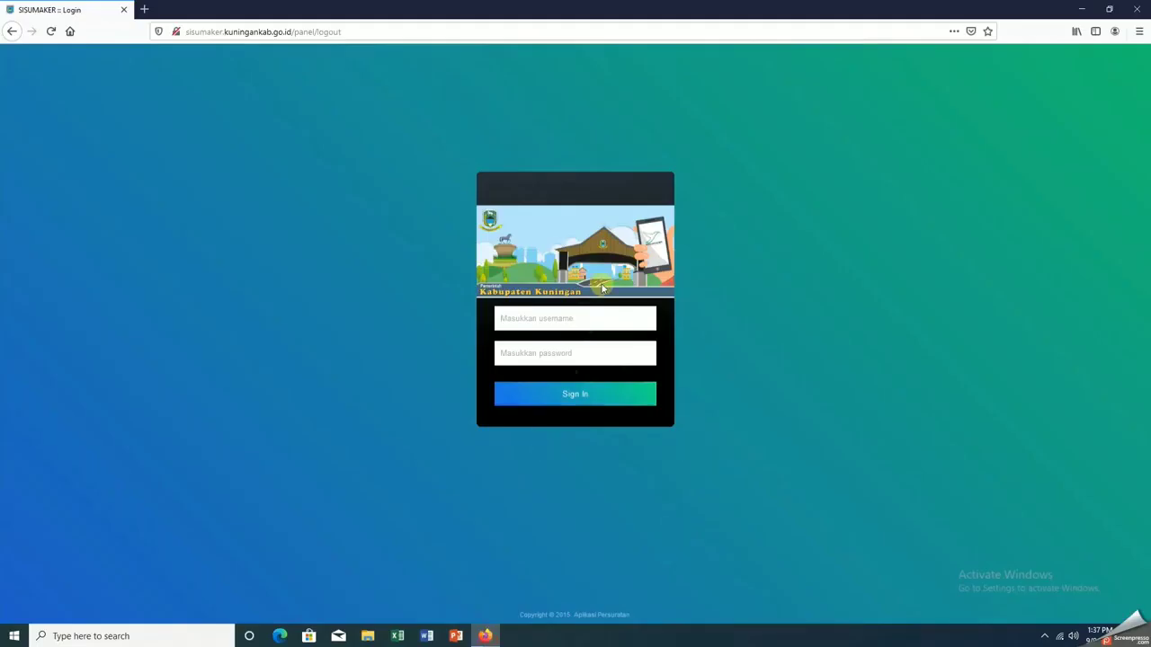
click(351, 32)
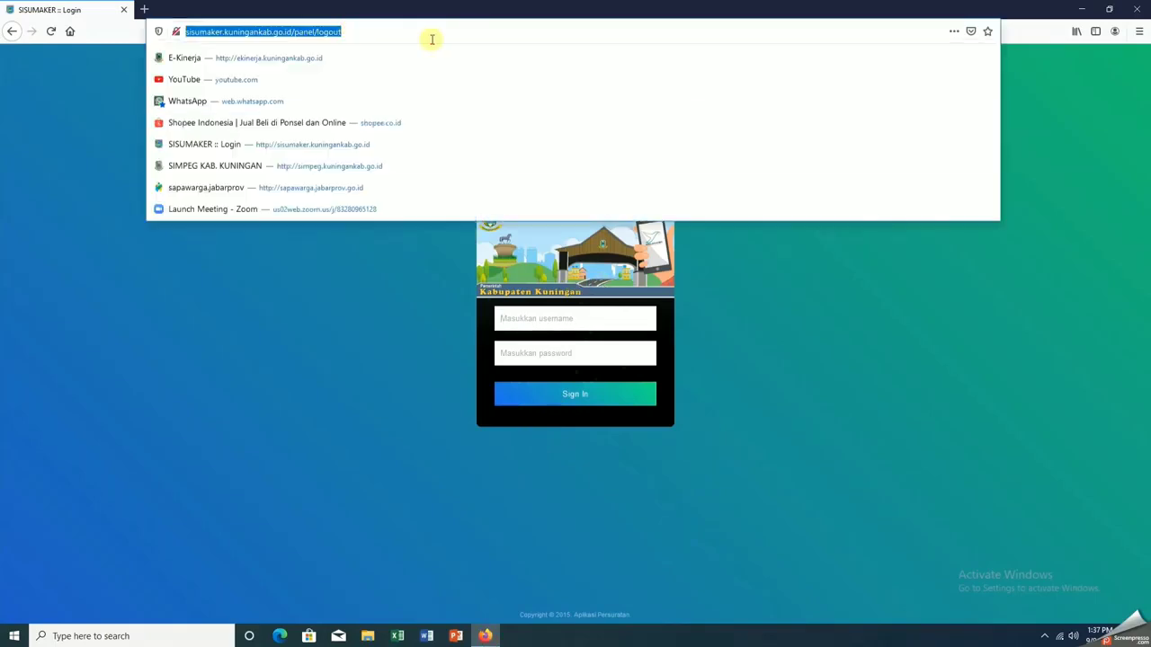
text(s)
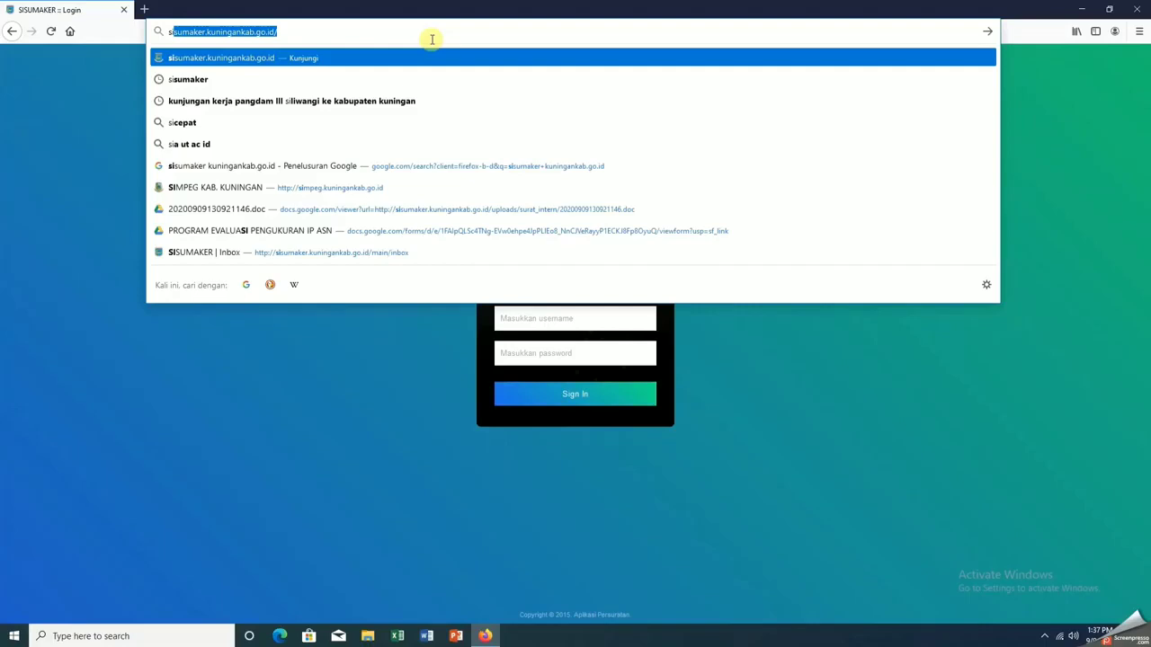
key(Return)
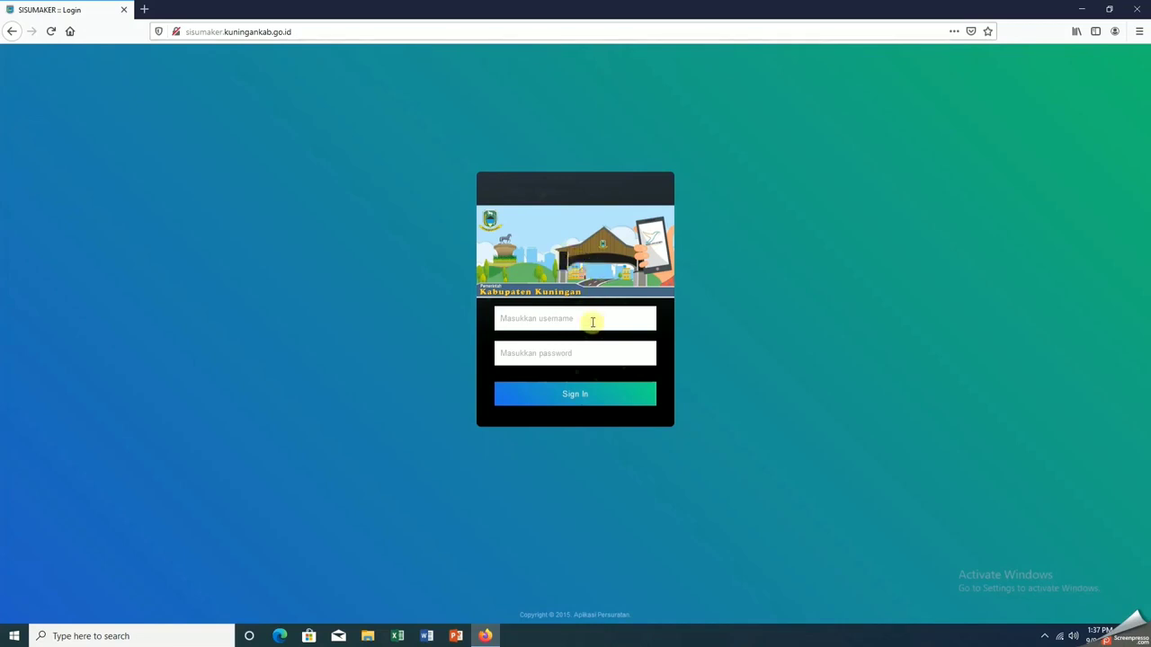
key(ctrl+plus)
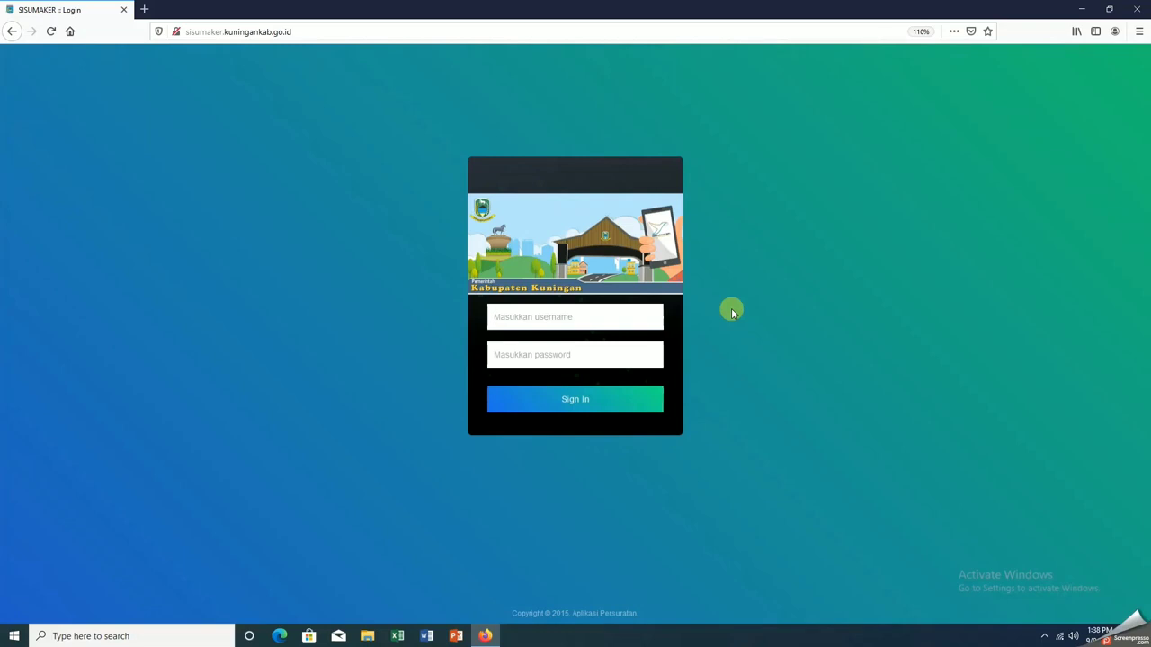
Log in with the Persandian section account and start a new letter via Tulis Surat
text(seksipersandian)
key(Tab)
text(****)
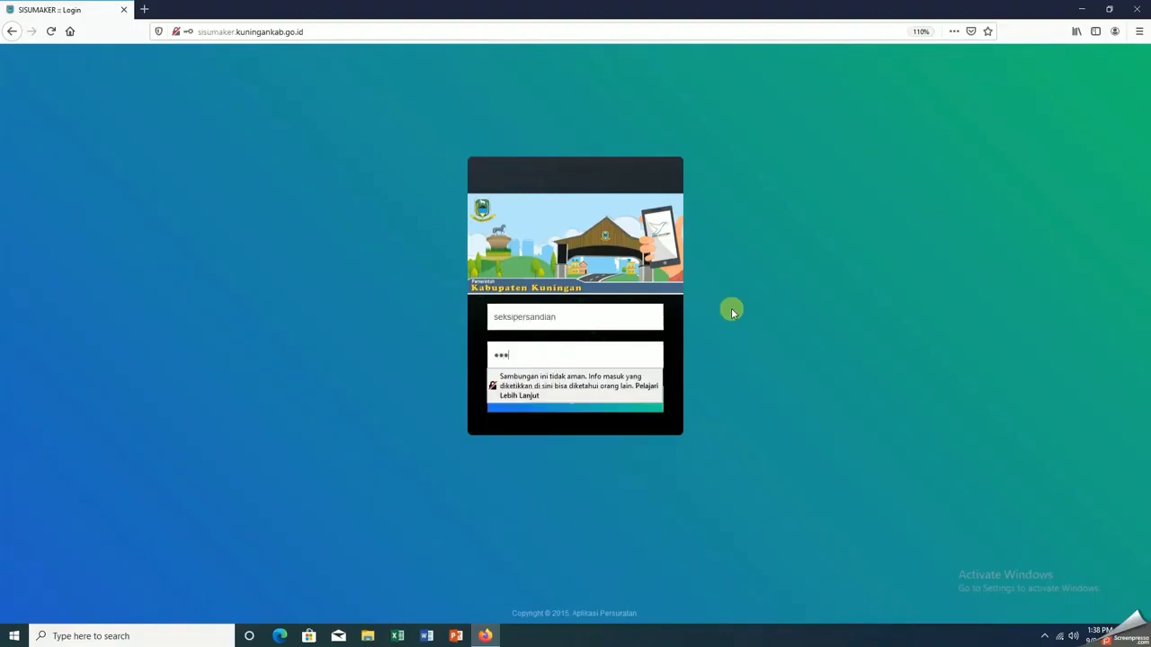
key(Return)
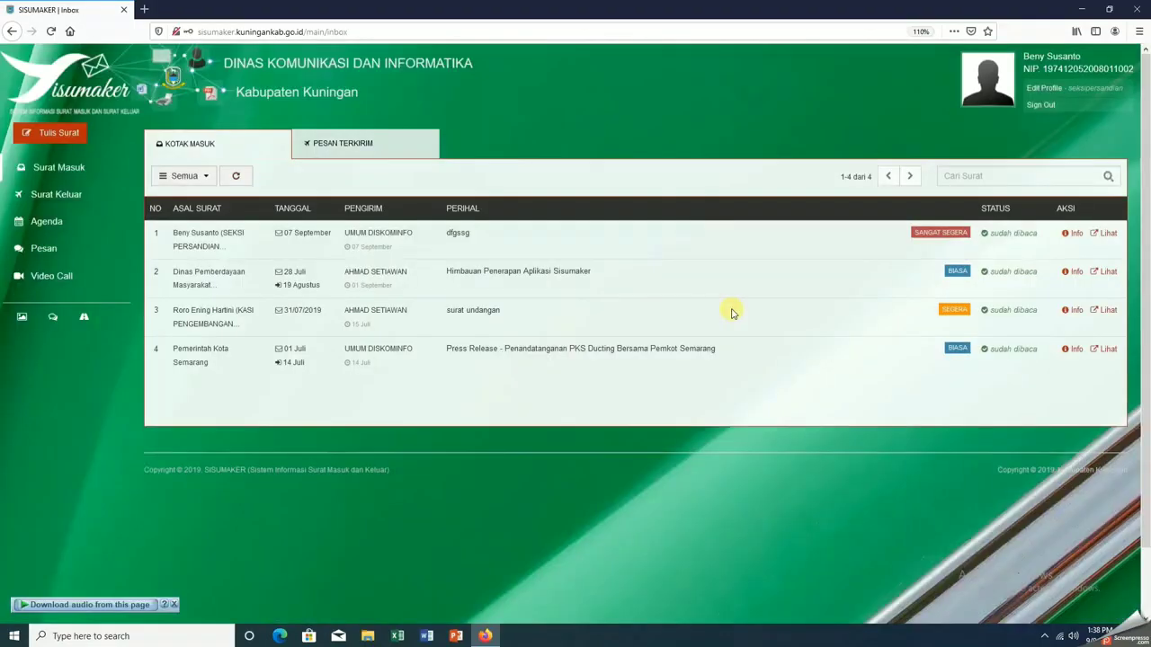
click(70, 137)
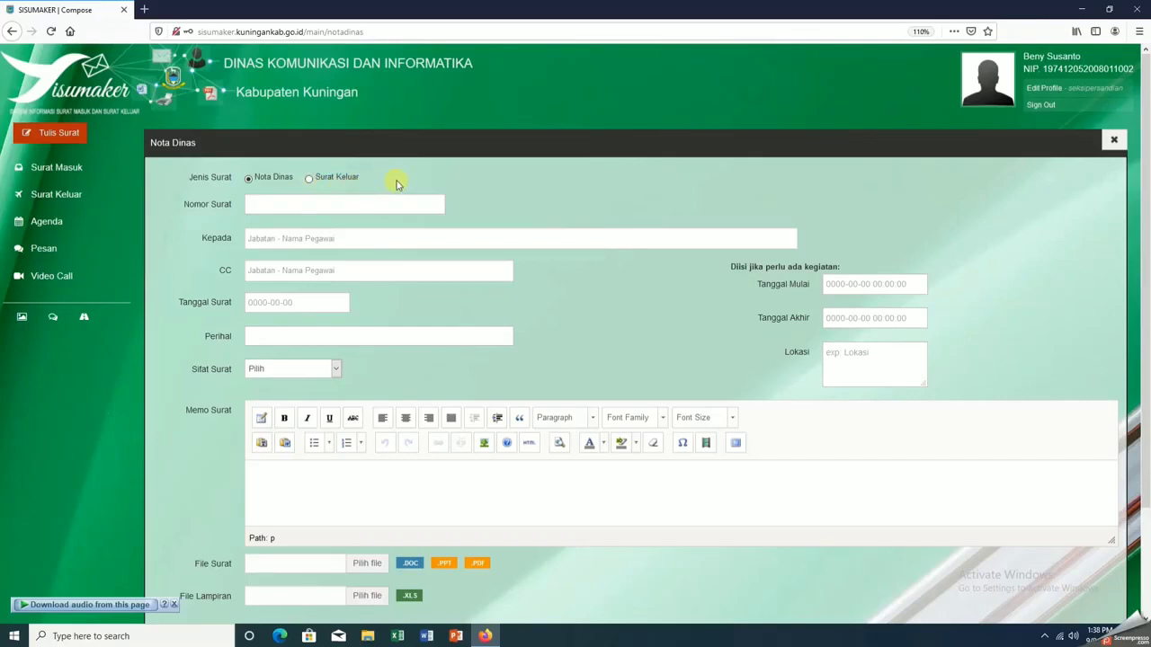
Make it a Surat Keluar signed by the Kominfo head, addressed to the Persandian division head
click(308, 178)
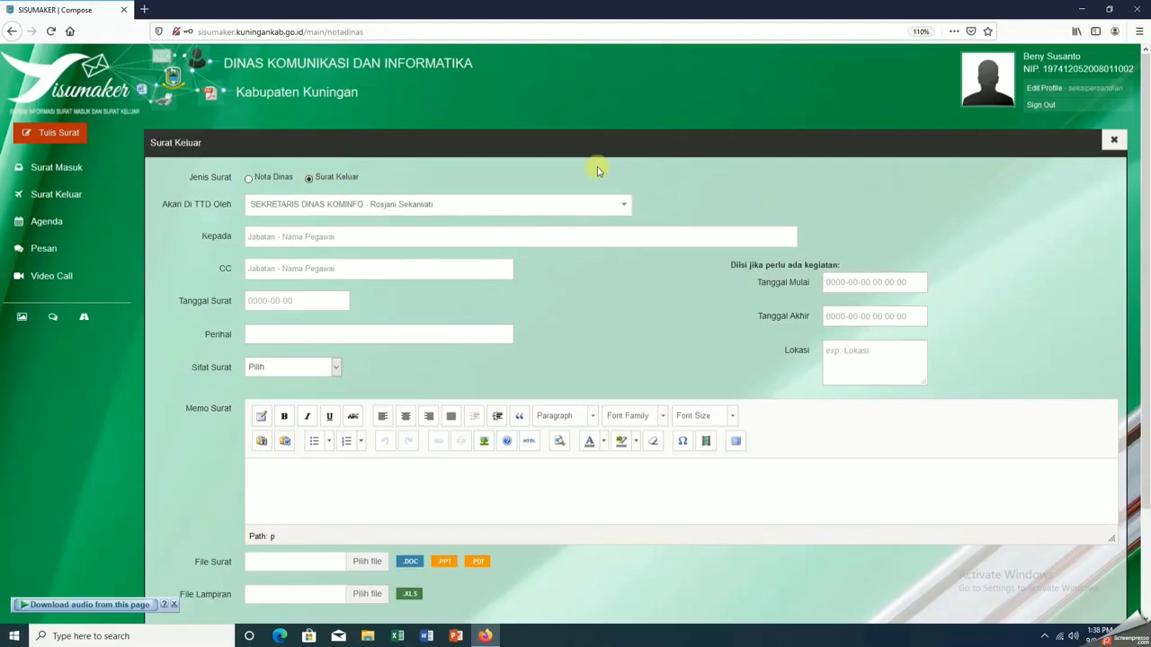
click(591, 216)
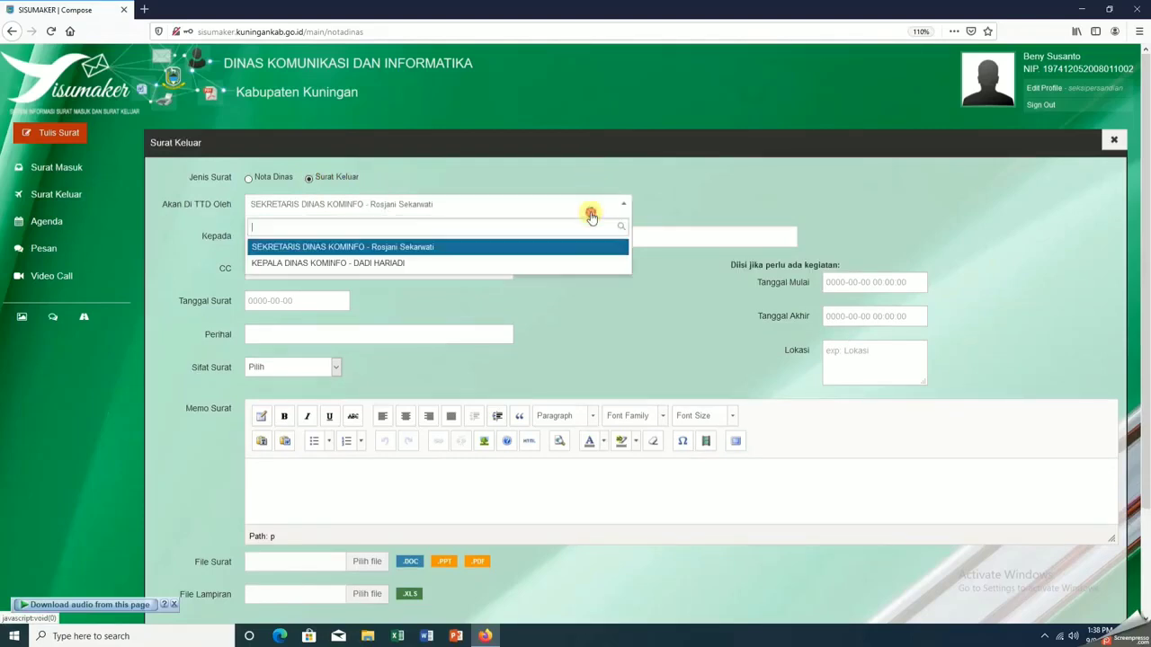
click(537, 268)
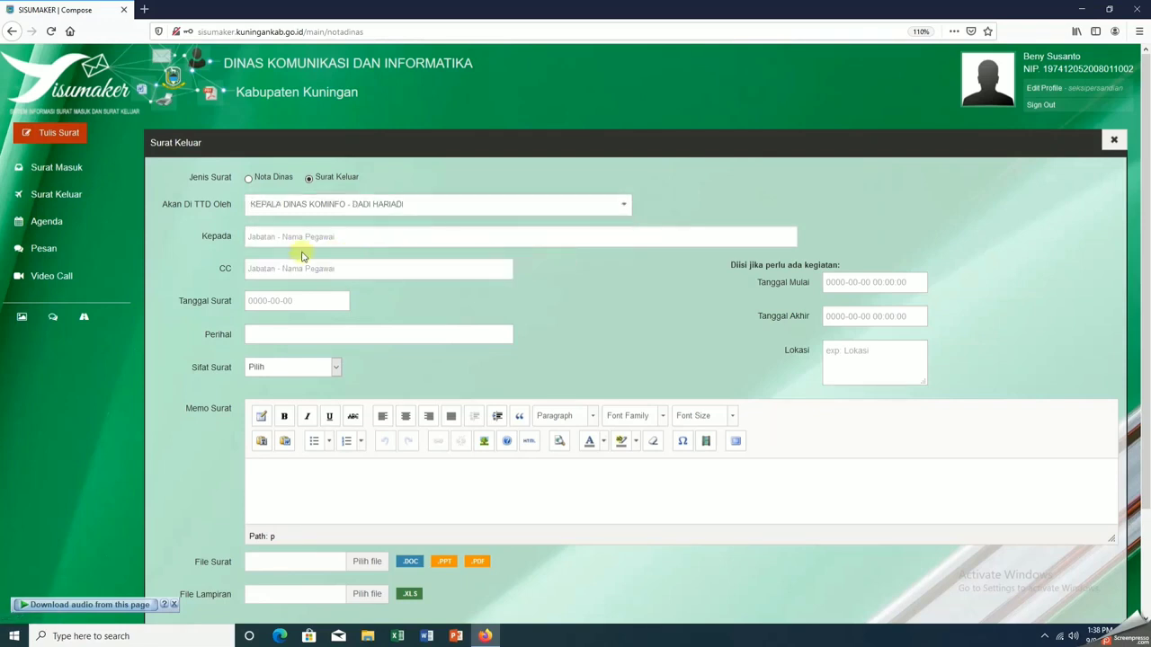
click(258, 235)
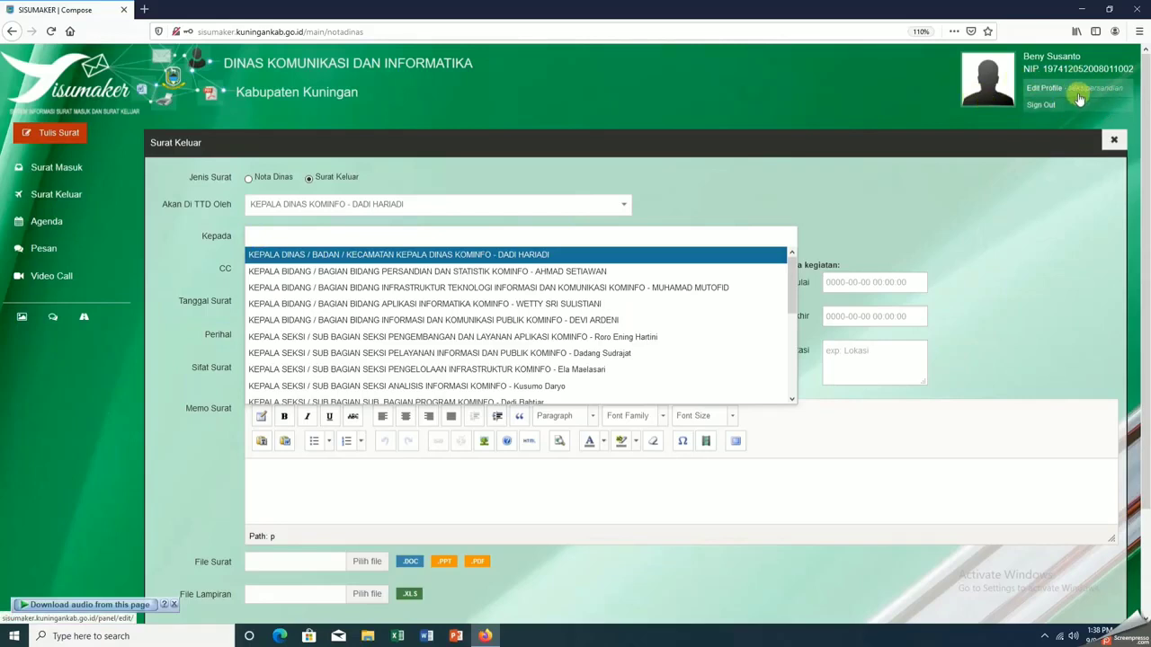
click(518, 272)
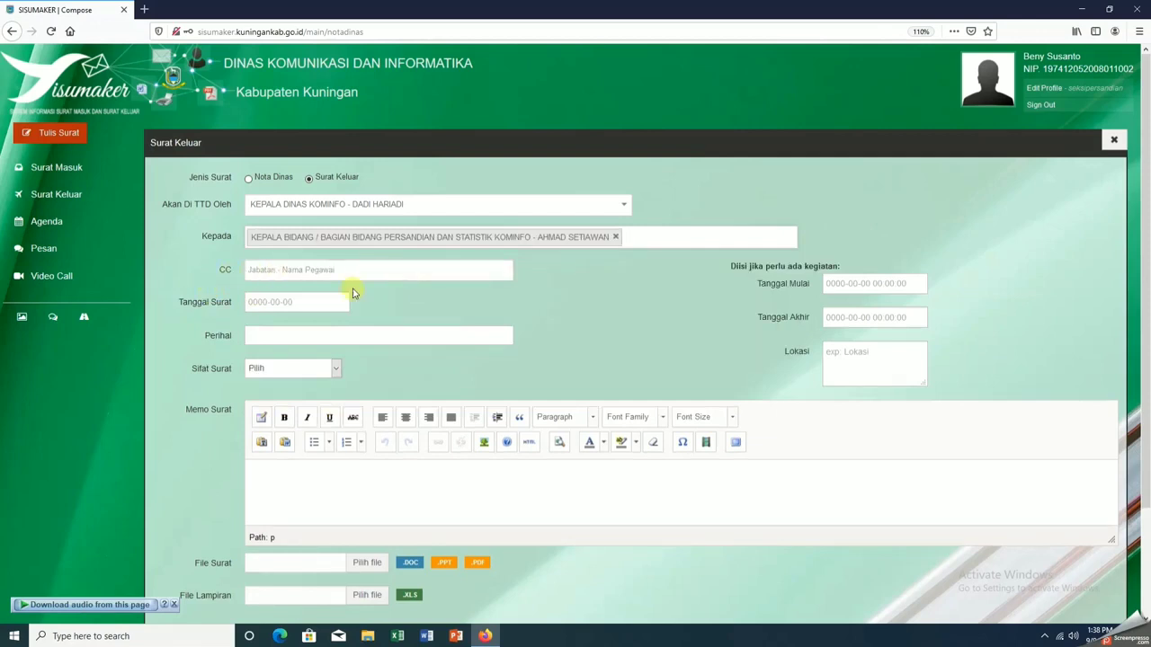
Date it 9 September 2020, subject 'Himbauan Penerapan Aplikasi Sisumaker', Sifat Surat Segera
click(279, 301)
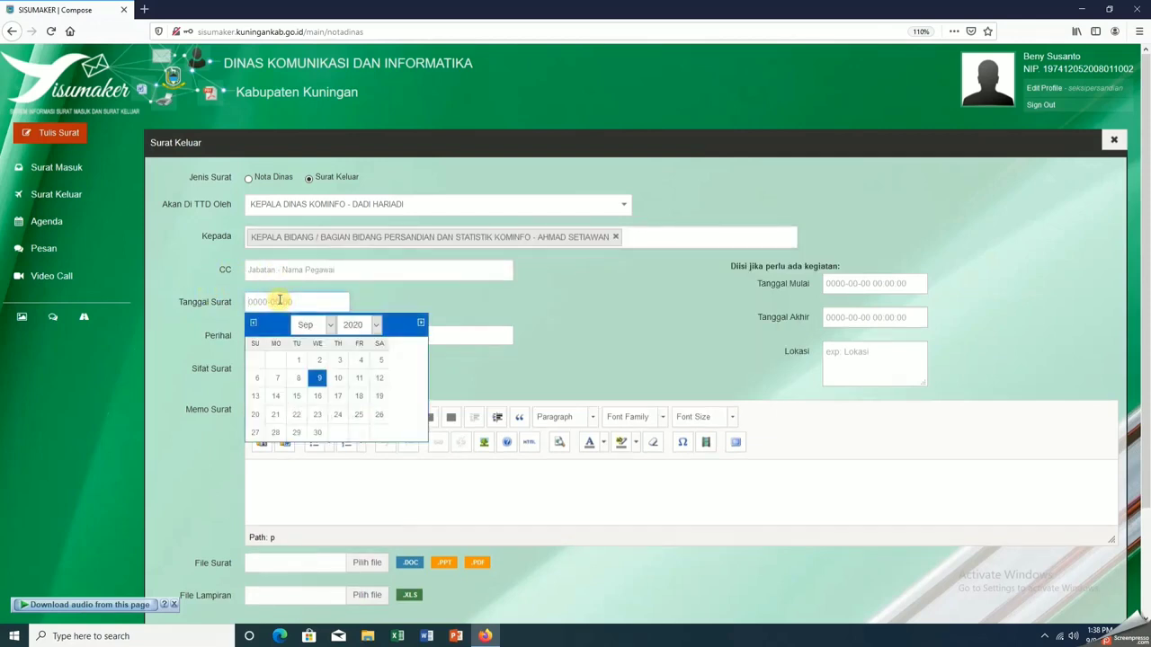
click(317, 379)
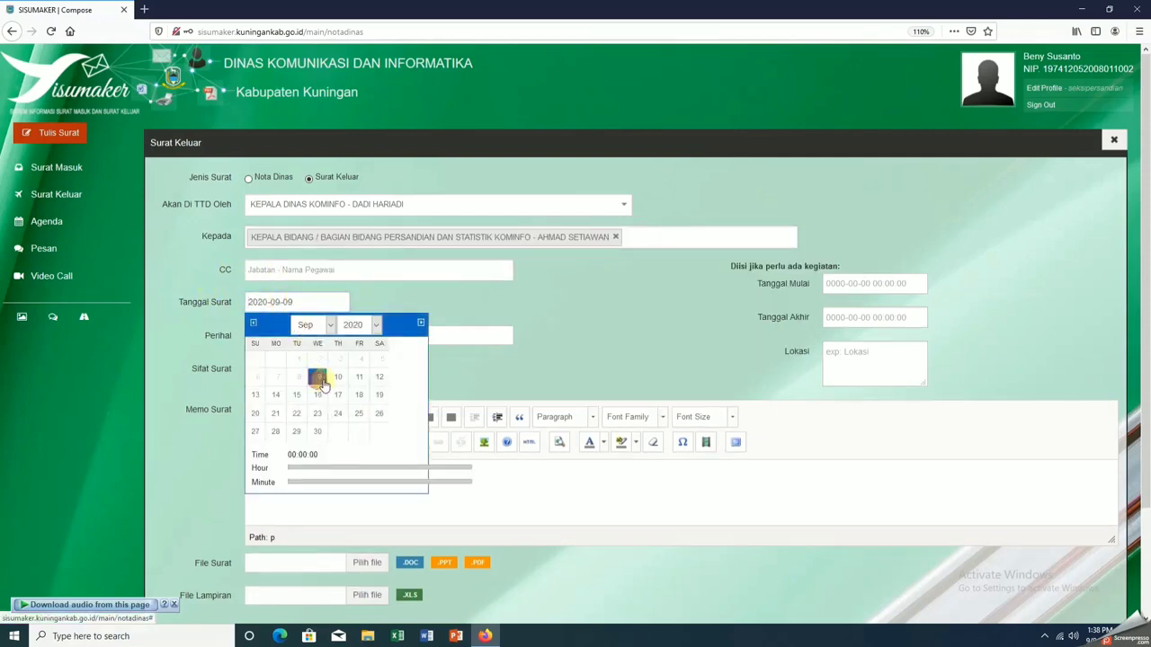
click(616, 318)
click(268, 332)
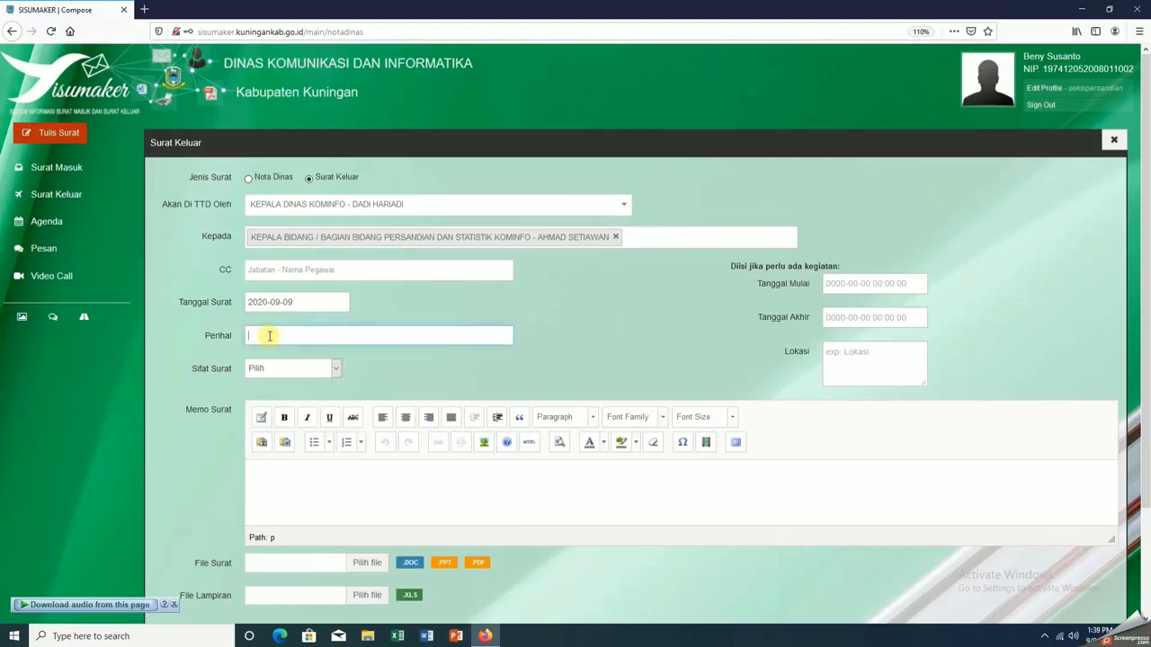
text(Himbauan)
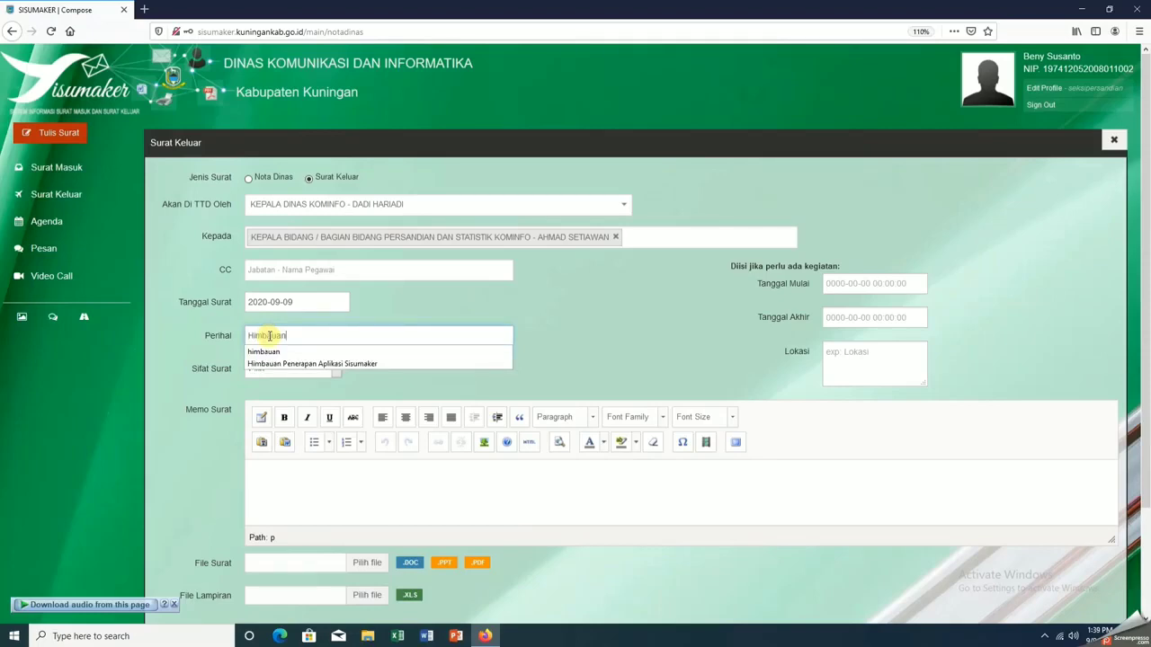
text( P)
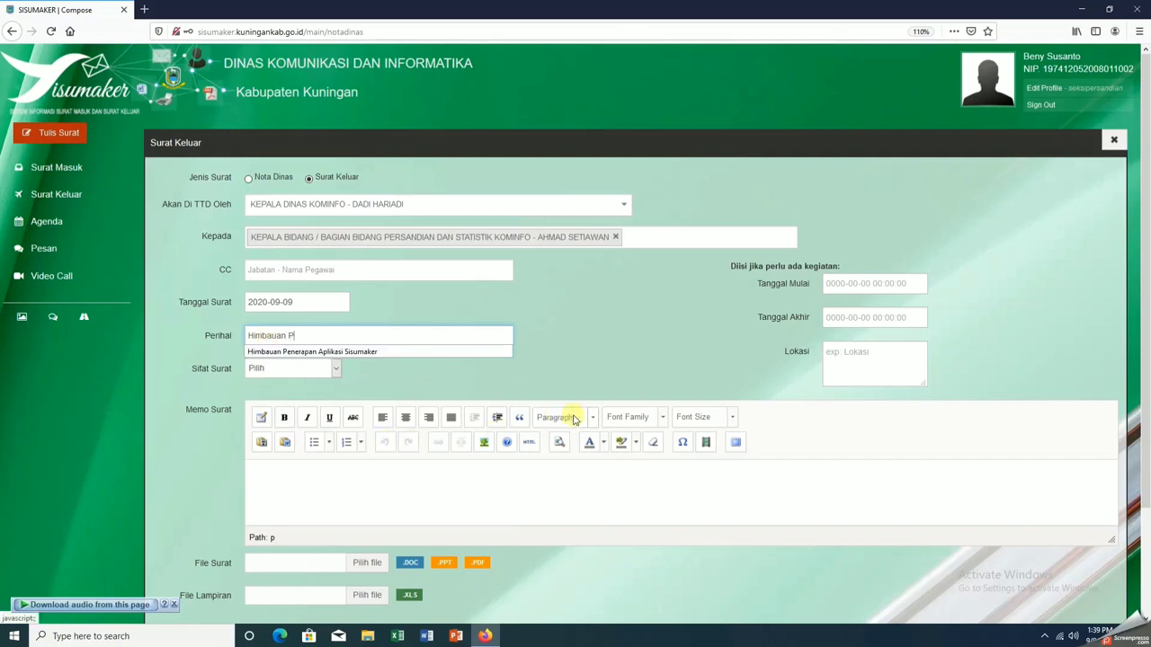
click(406, 351)
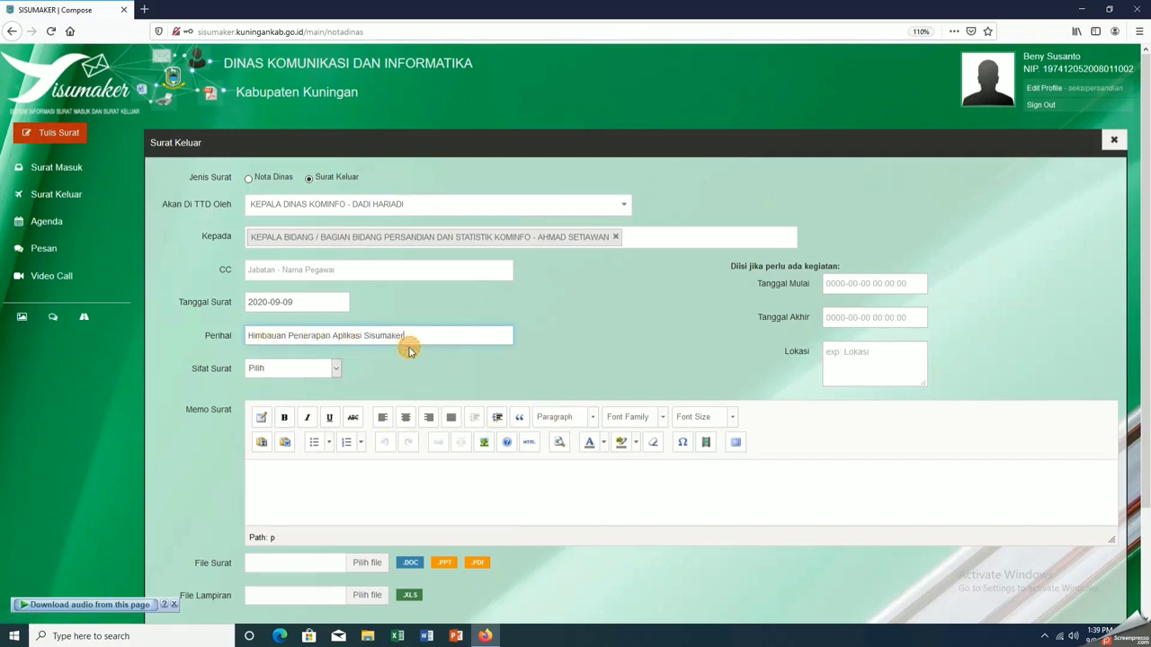
click(335, 370)
click(308, 419)
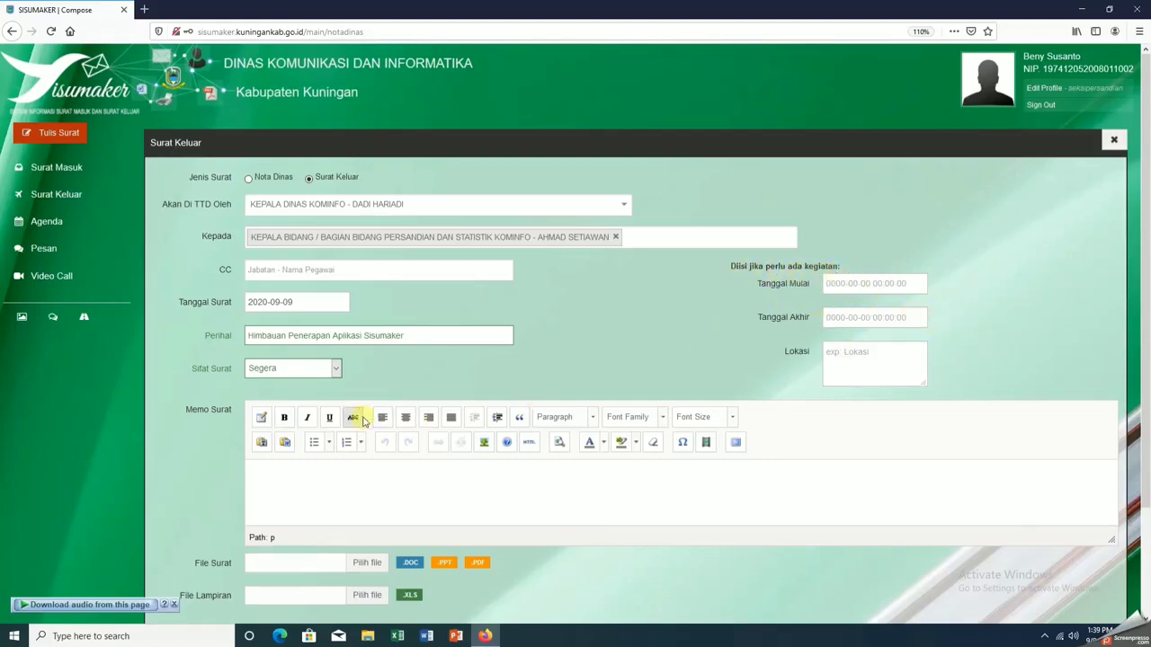
Attach the Word file 'himbauan Penerapan Aplikasi Sisumaker' to the letter
scroll(368, 414, down, 3)
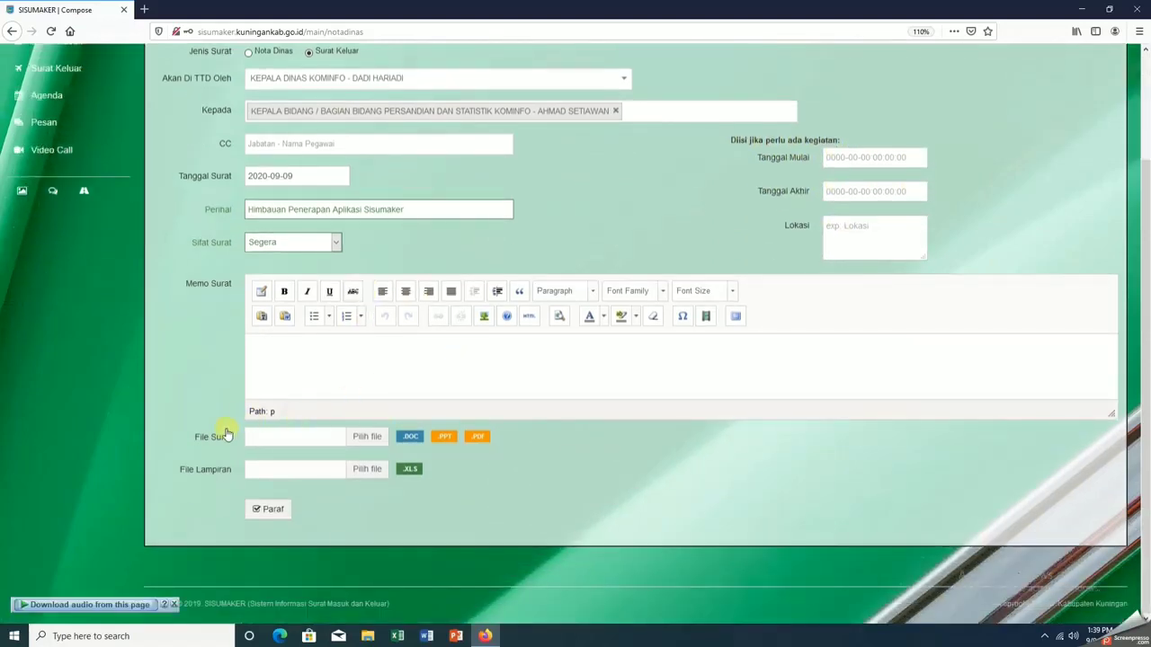
click(369, 437)
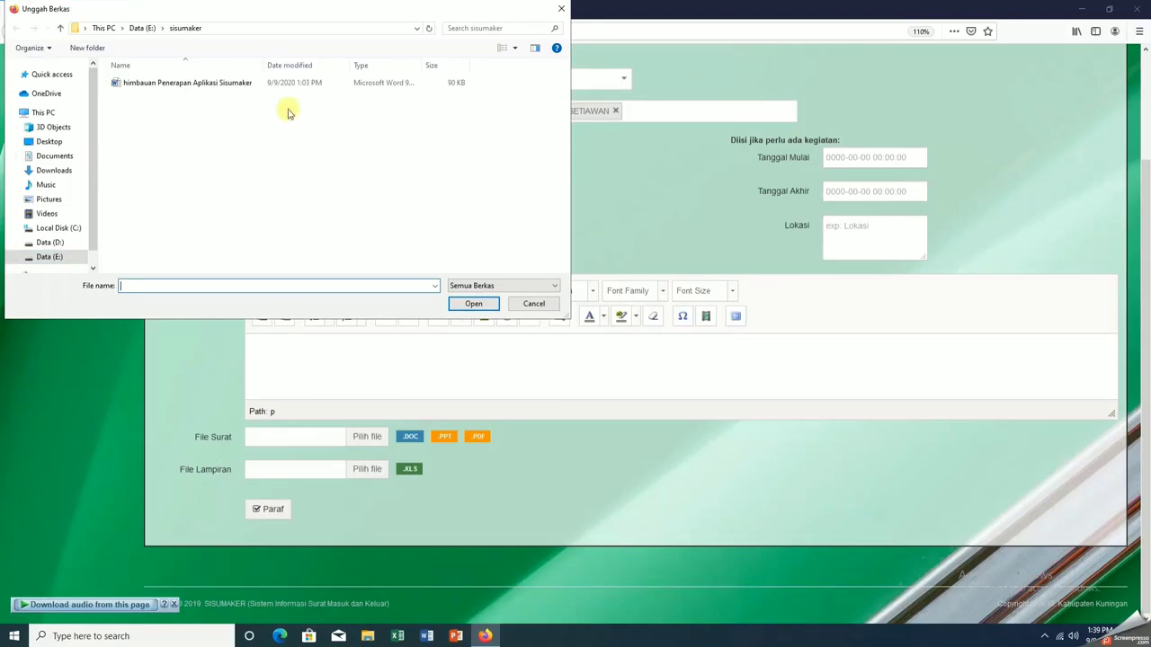
click(251, 84)
click(474, 305)
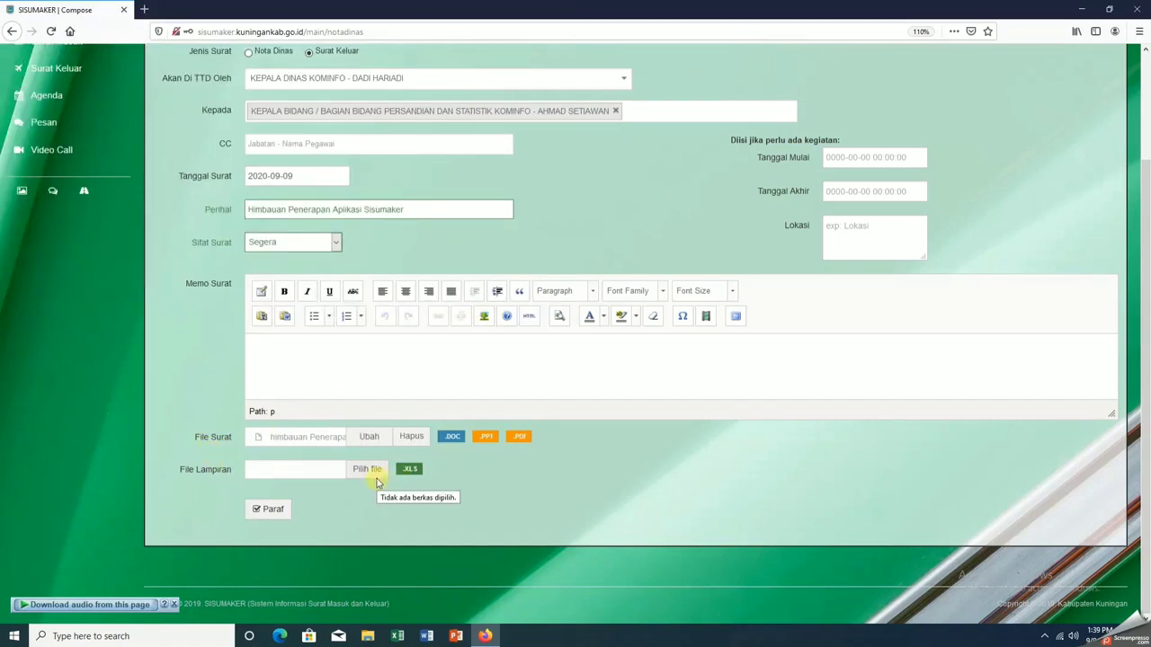
Initial (Paraf) the letter, validating with the account password
click(269, 509)
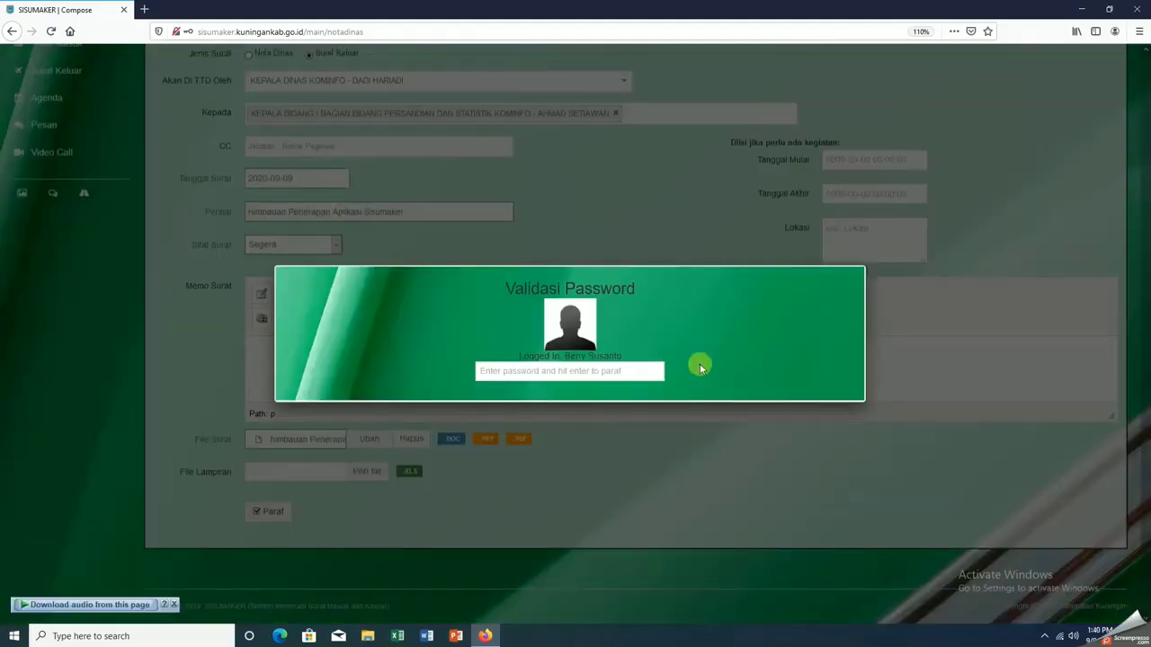
click(634, 375)
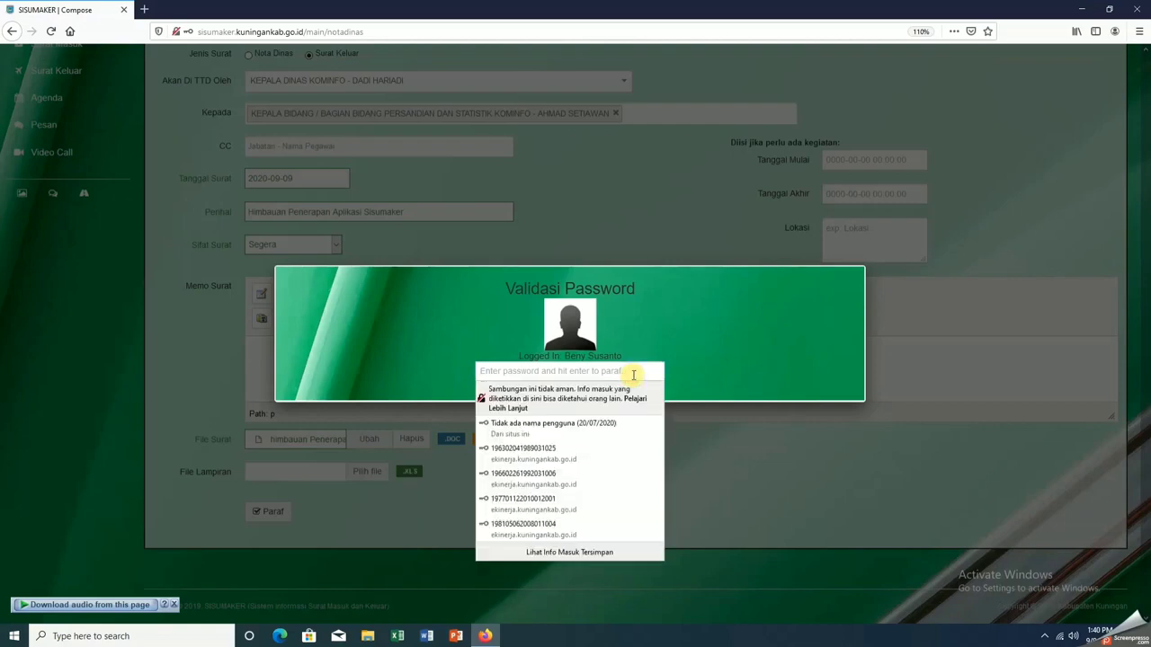
text(••••)
key(Return)
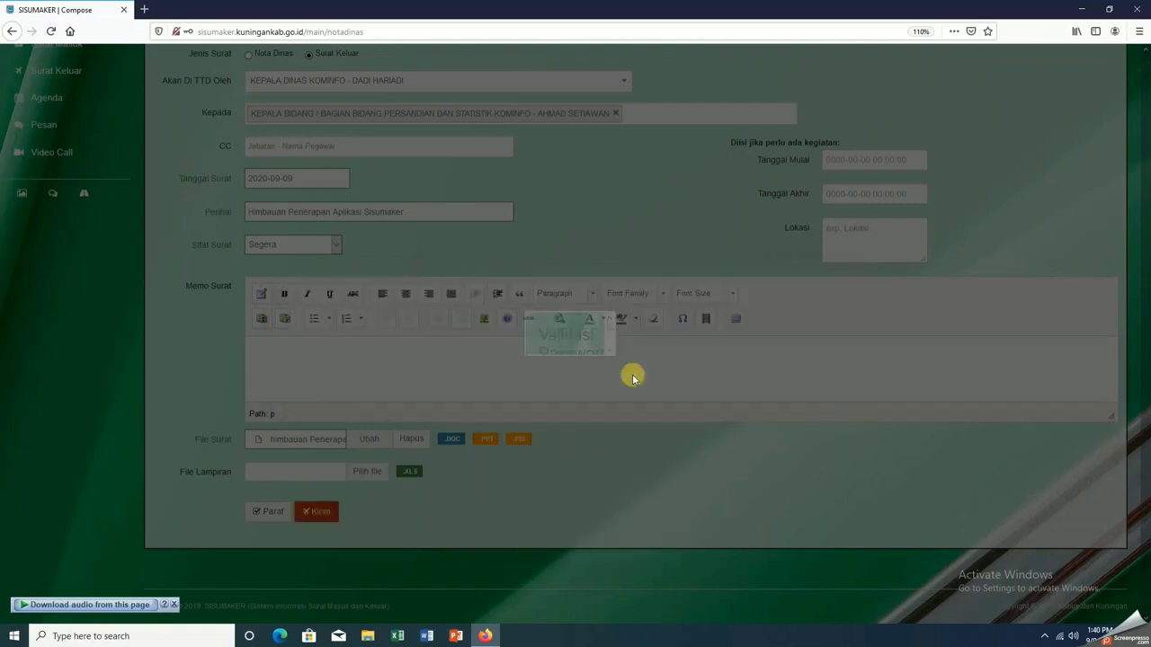
Review the letter summary and send it with Kirim Surat
click(316, 515)
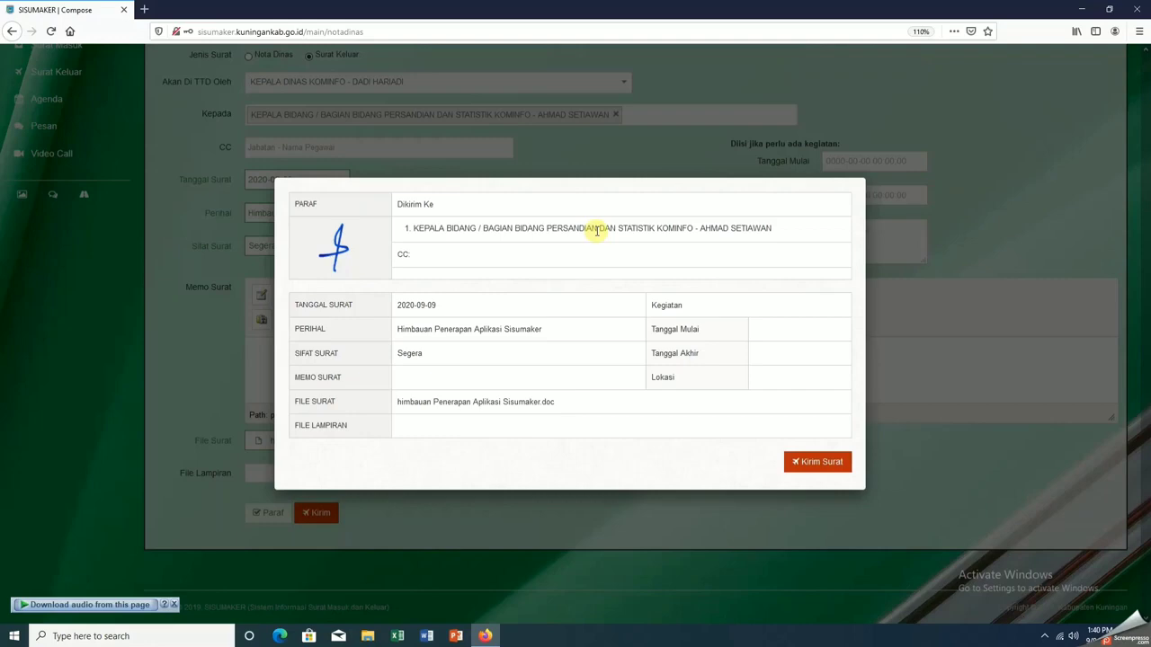
click(827, 463)
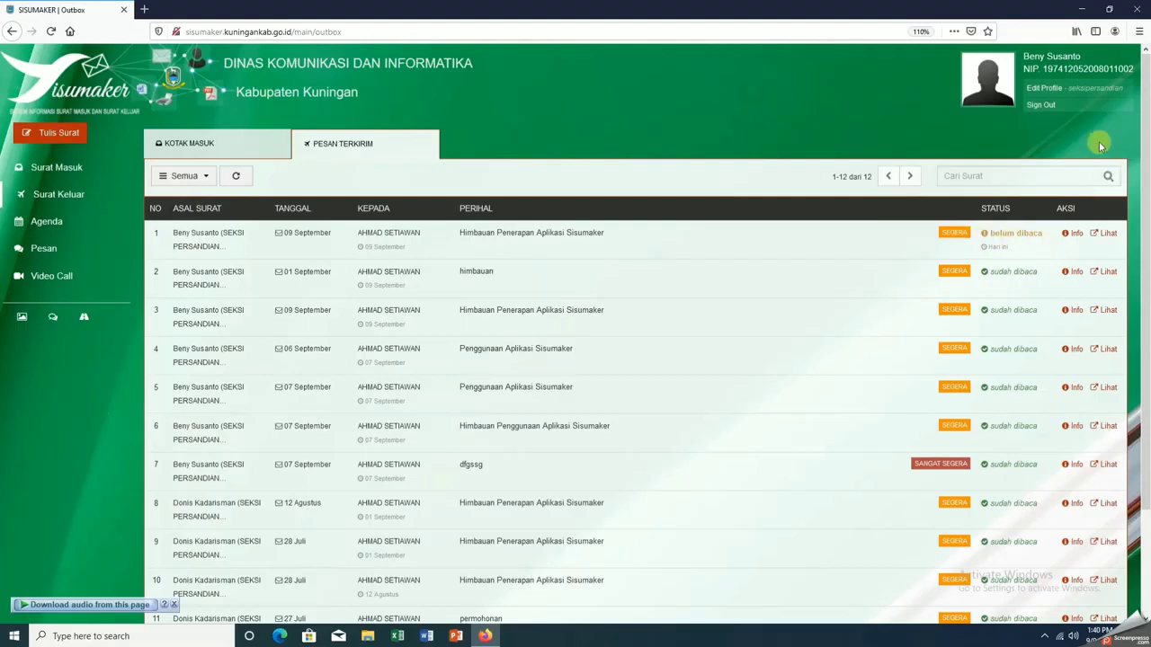
Log out and log back in with the Persandian division head's account
click(1040, 104)
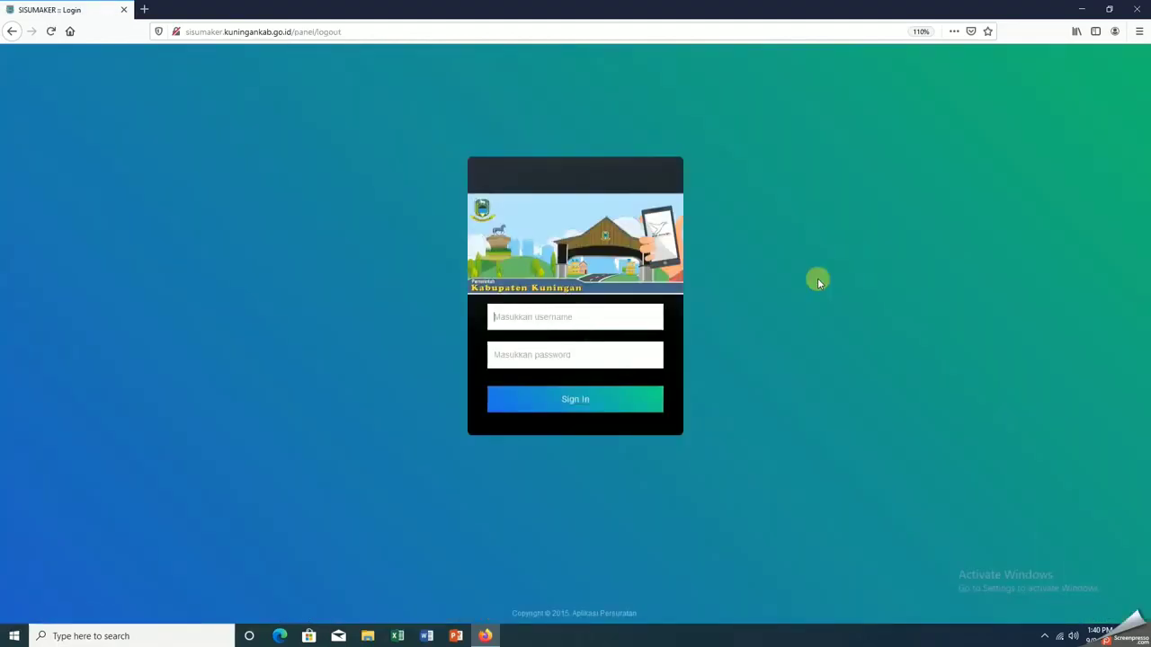
click(582, 315)
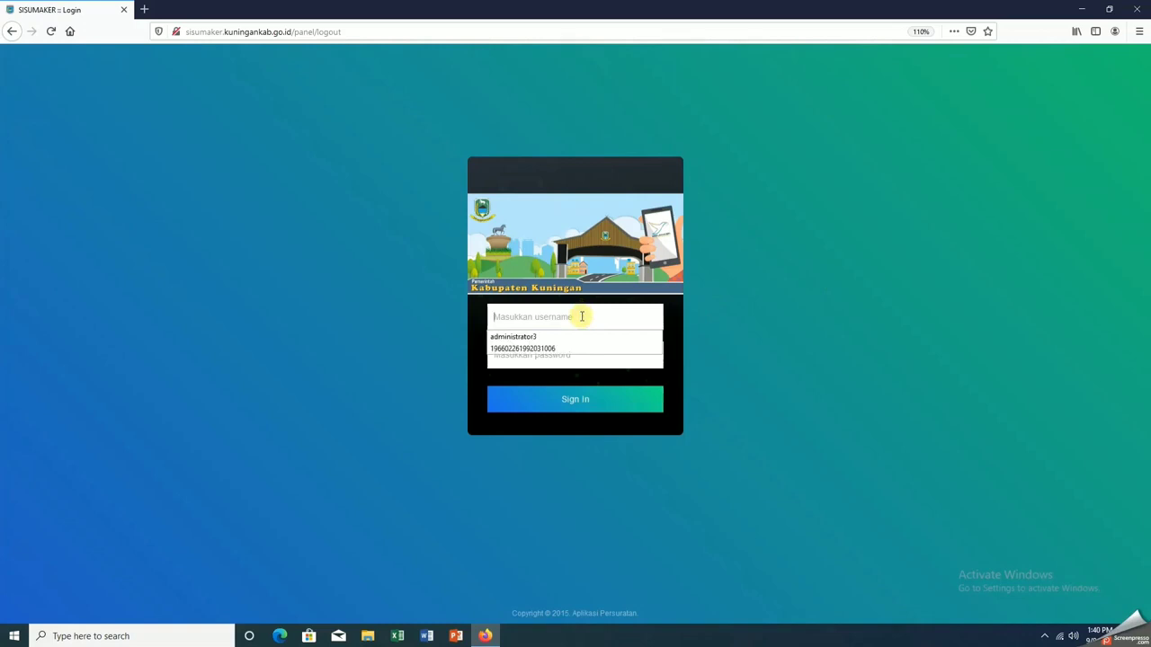
text(kabidper)
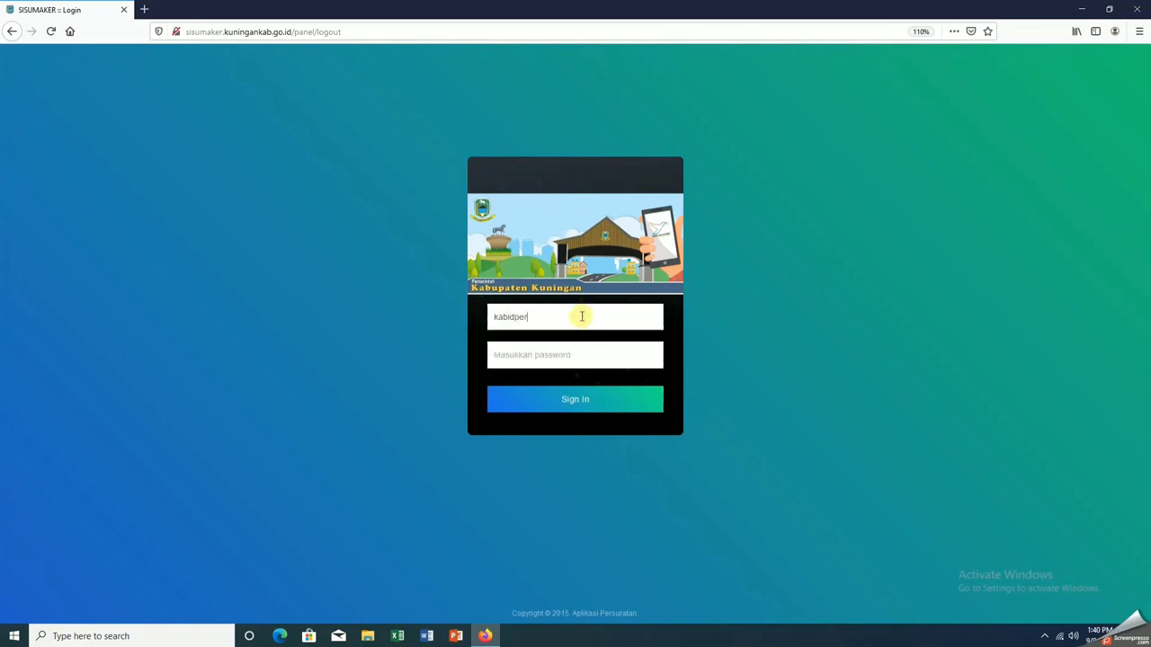
text(sandian)
key(Tab)
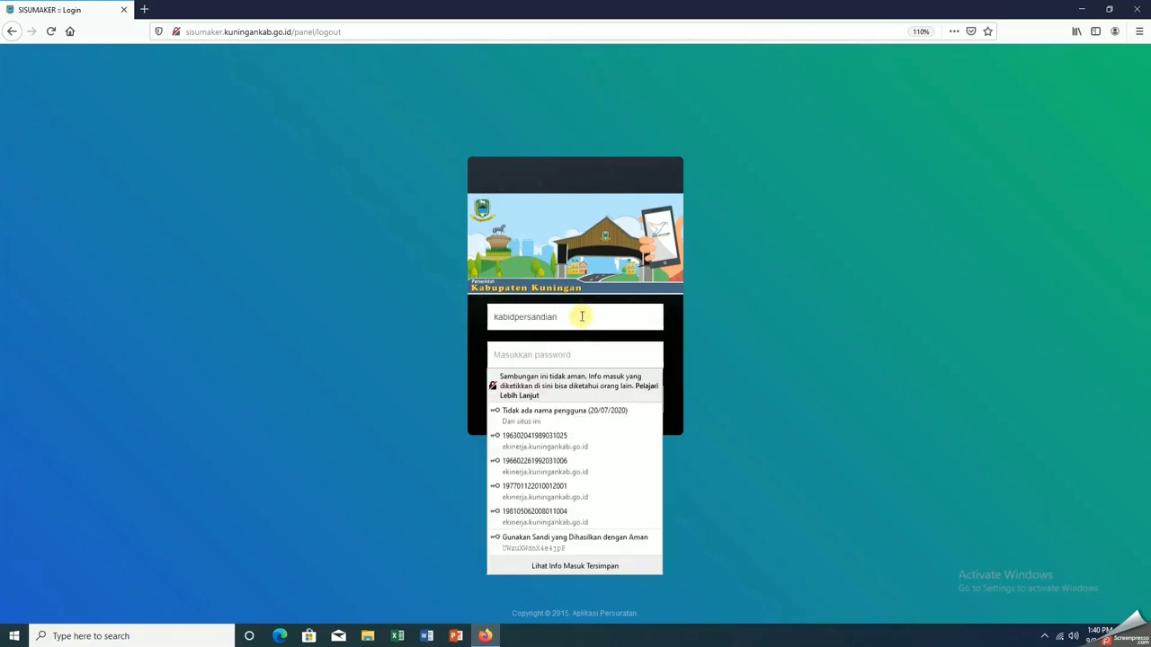
text(12345)
key(Return)
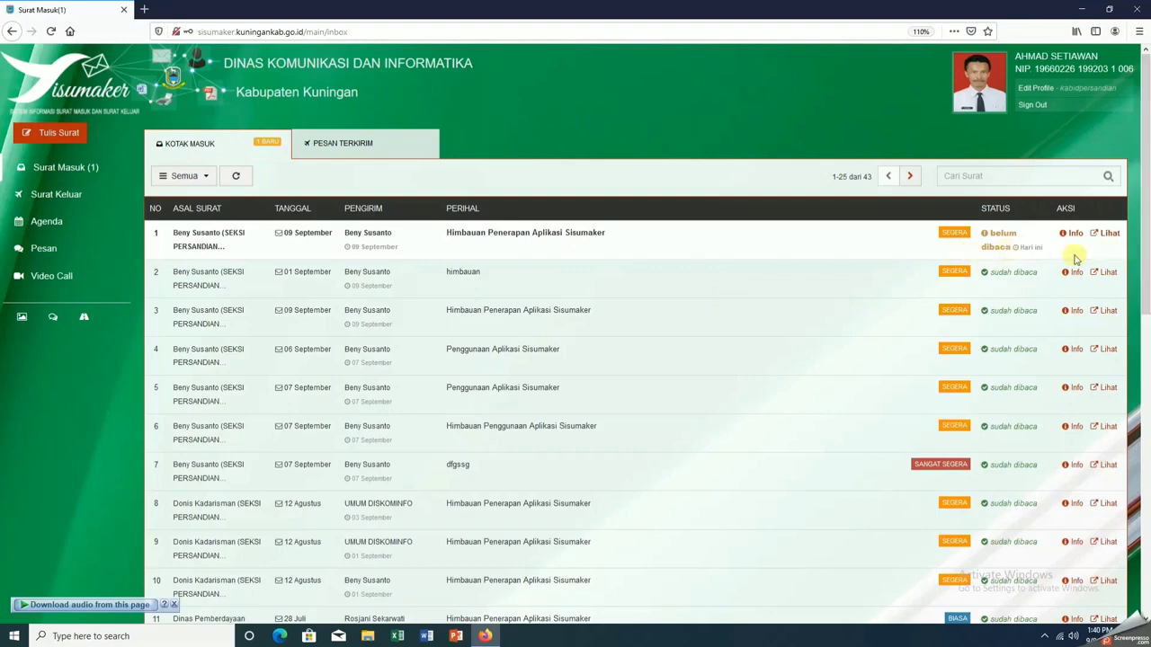
Open 'Himbauan Penerapan Aplikasi Sisumaker' from row 1, read the preview, and choose Ya for correction
click(1104, 233)
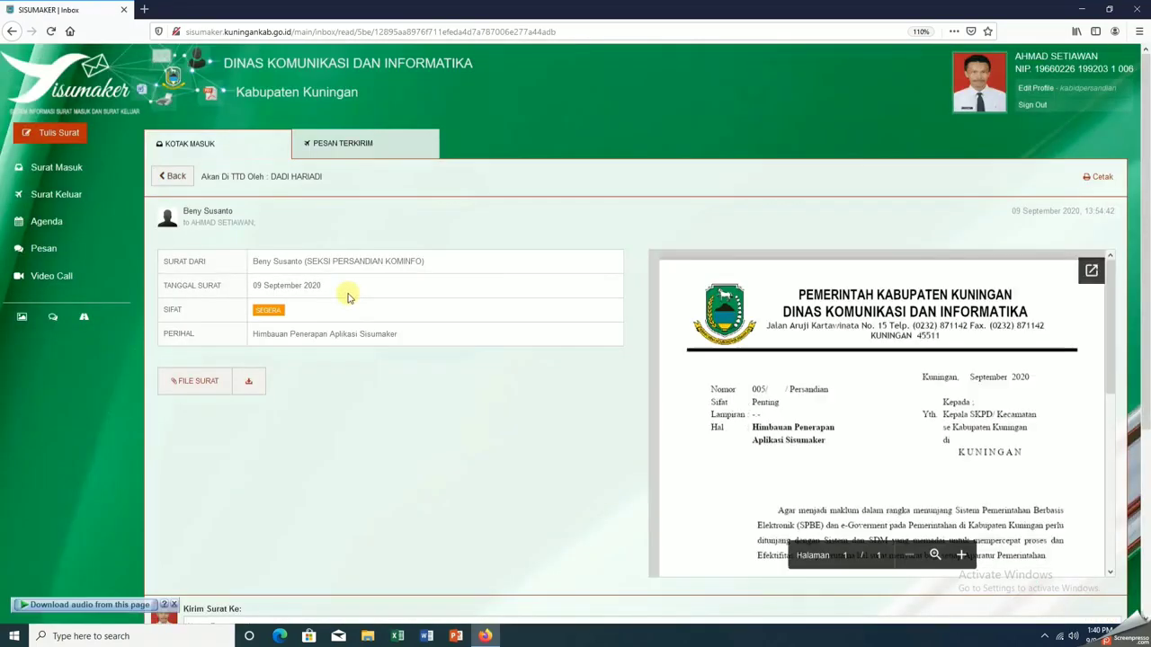
scroll(783, 379, down, 10)
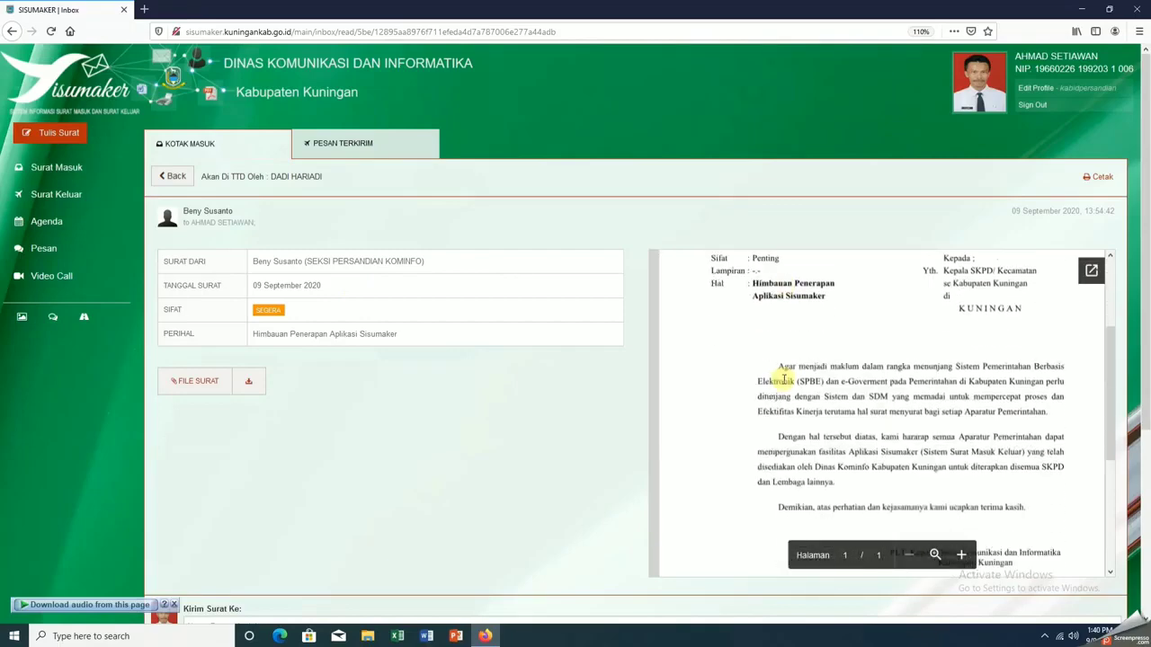
scroll(783, 387, up, 3)
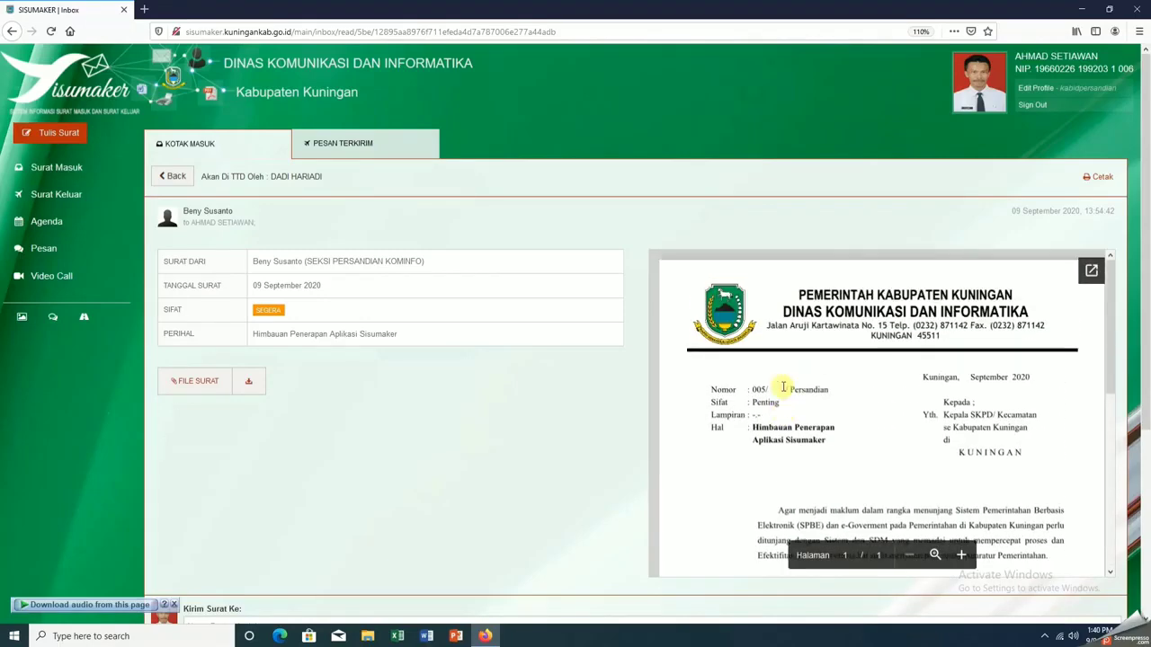
scroll(780, 385, down, 3)
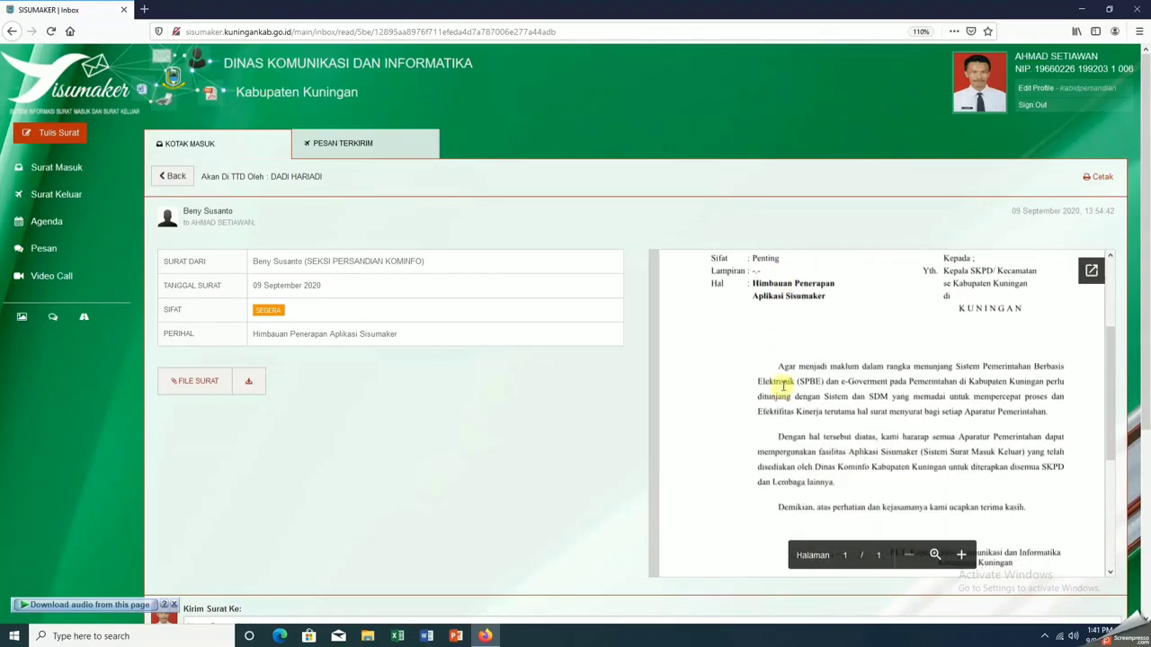
scroll(586, 393, down, 3)
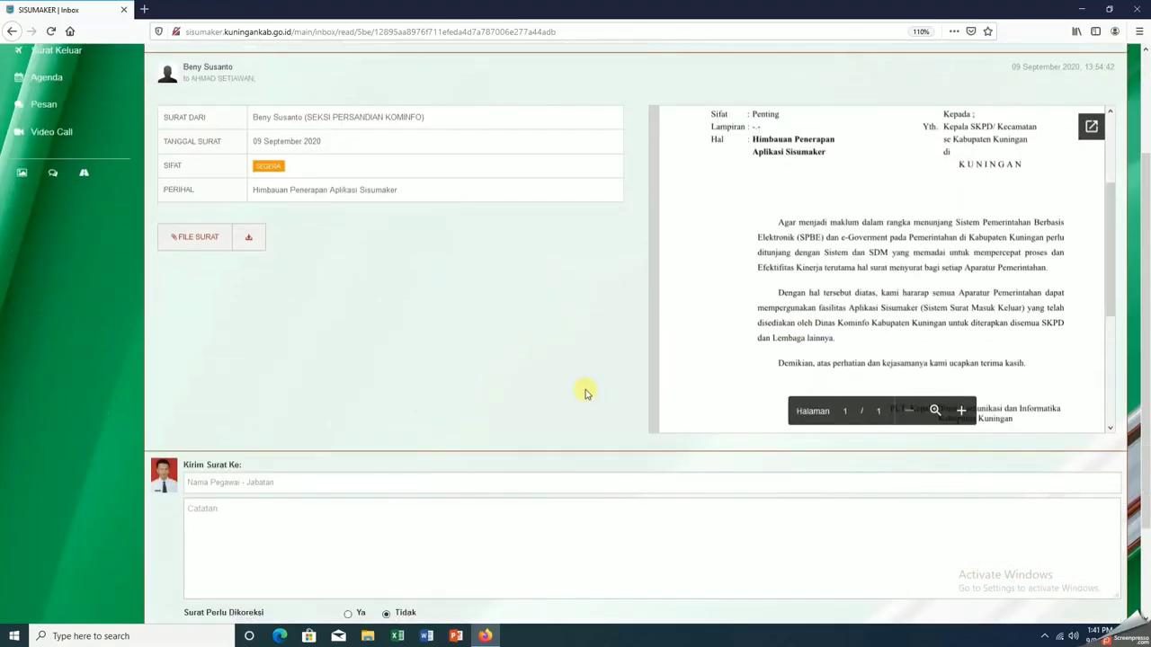
scroll(585, 393, down, 3)
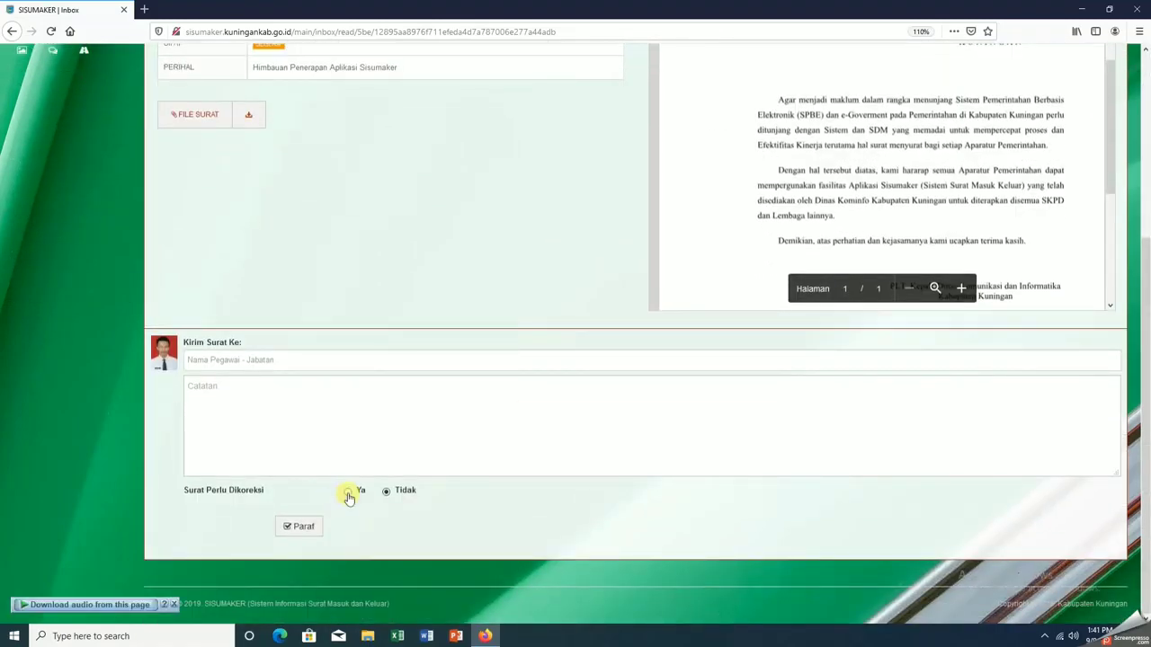
click(348, 494)
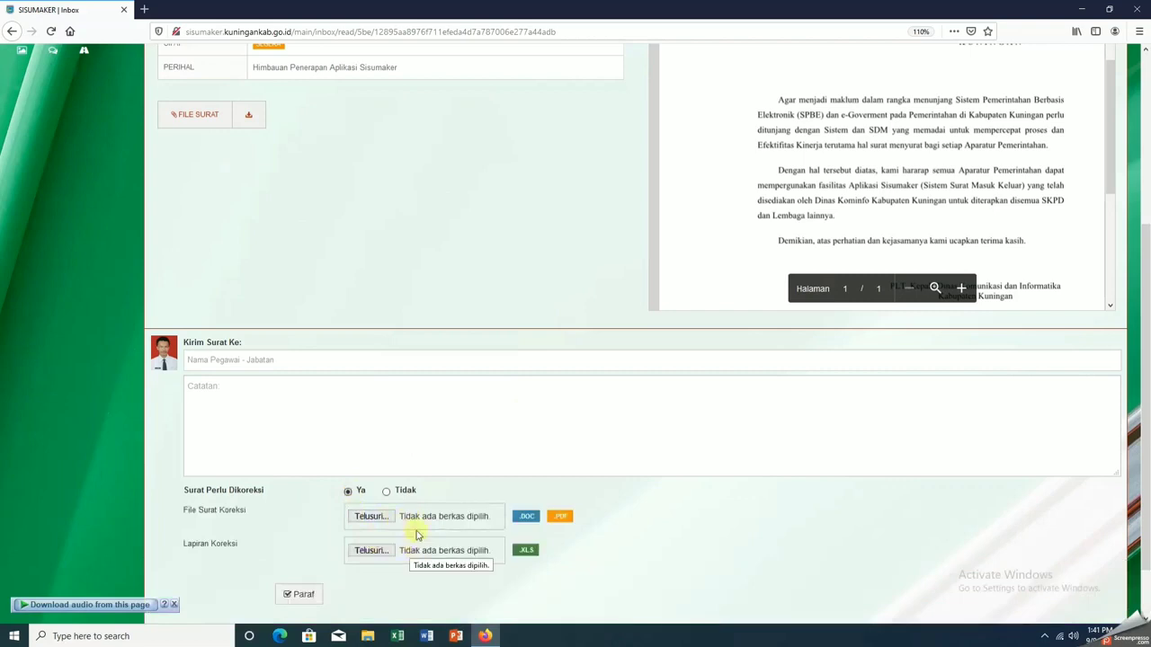
Set Surat Perlu Dikoreksi to Tidak and choose the Sekretaris Dinas as recipient
click(387, 494)
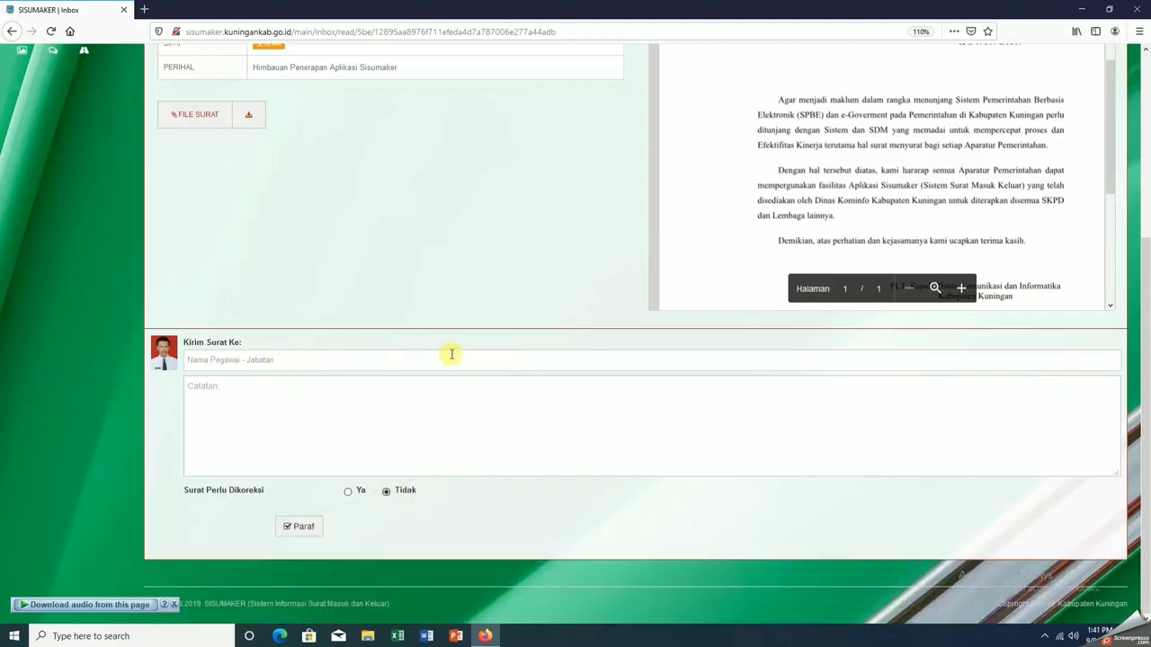
click(454, 359)
scroll(480, 423, down, 5)
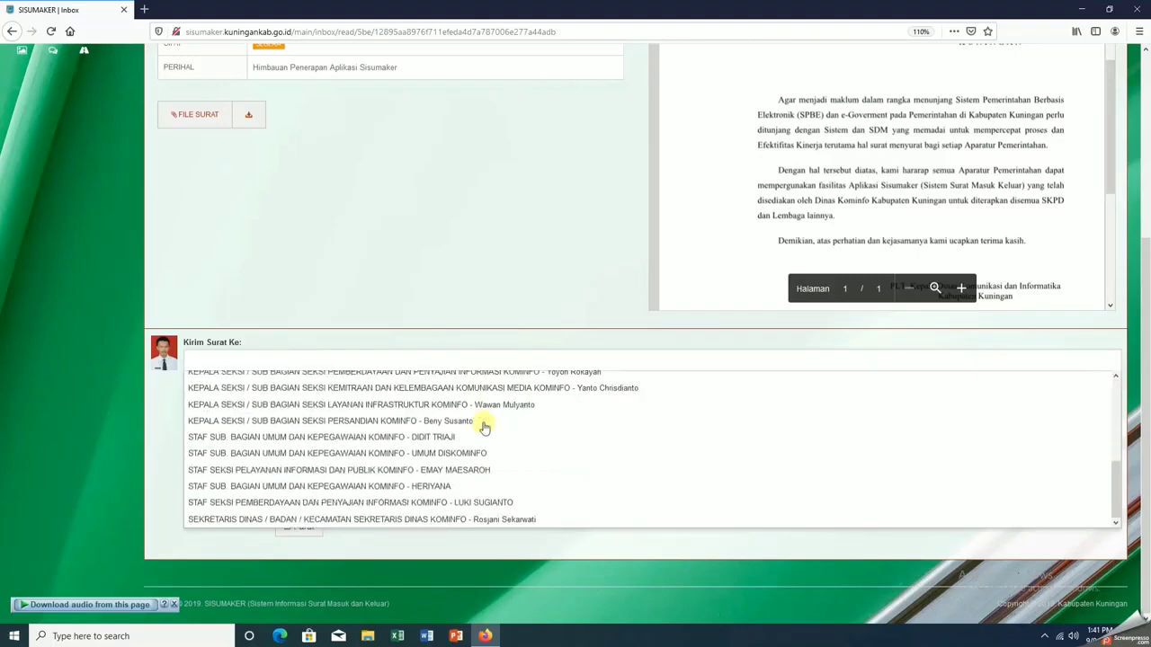
click(524, 522)
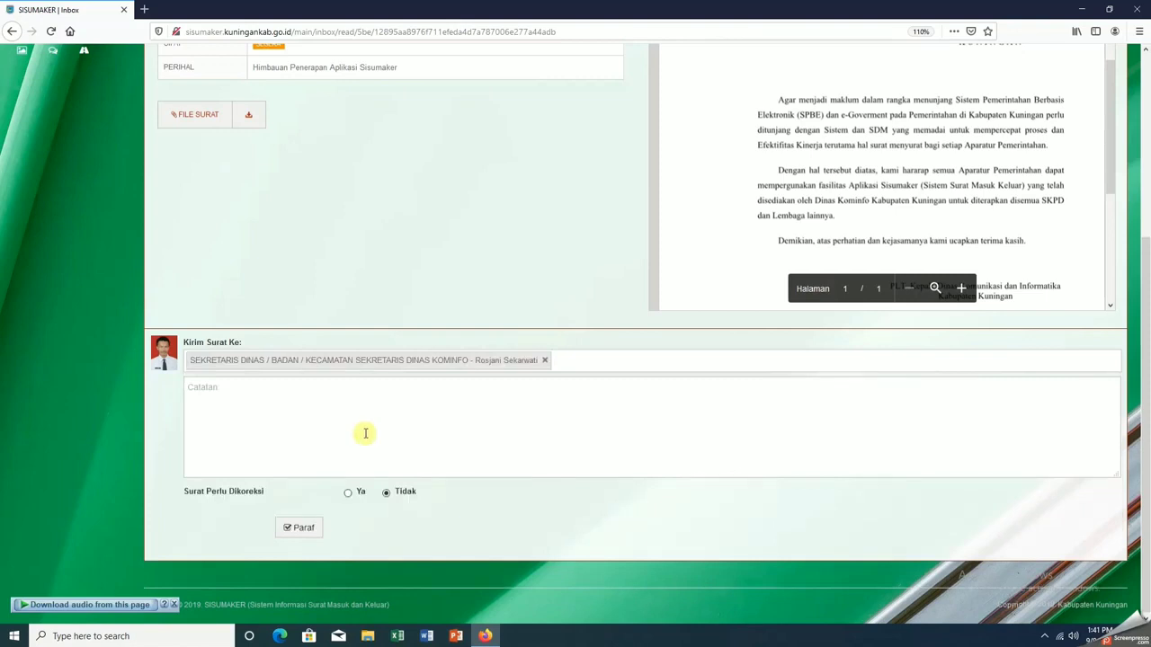
Initial (Paraf) the disposition, confirming with the account password
click(300, 527)
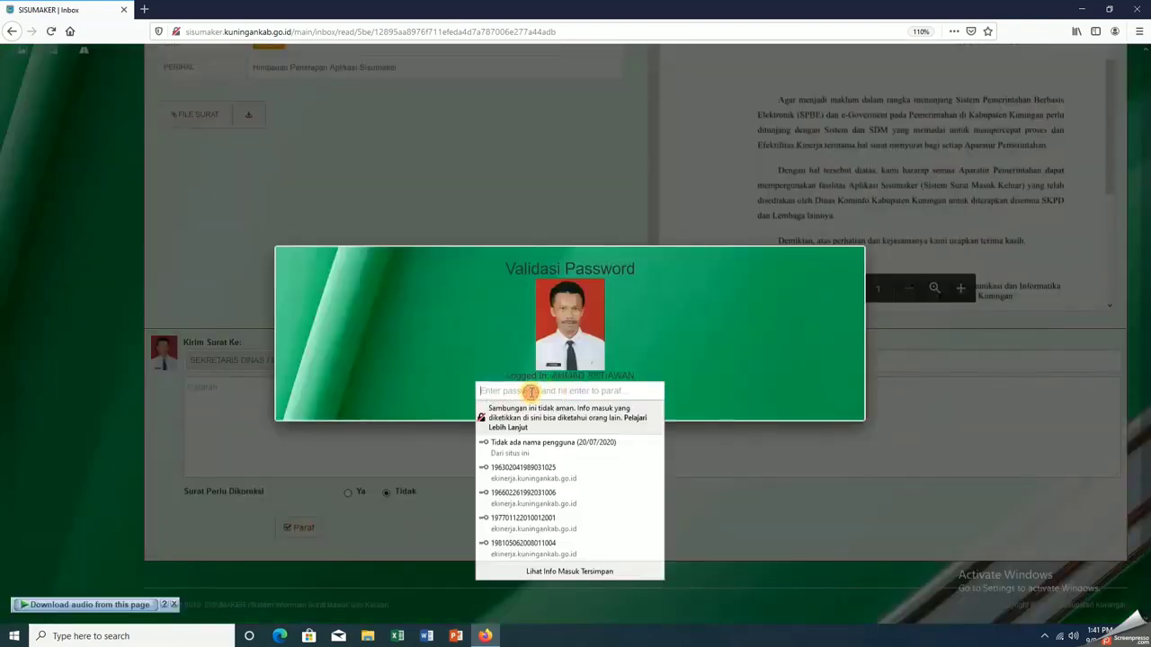
click(531, 392)
text(••)
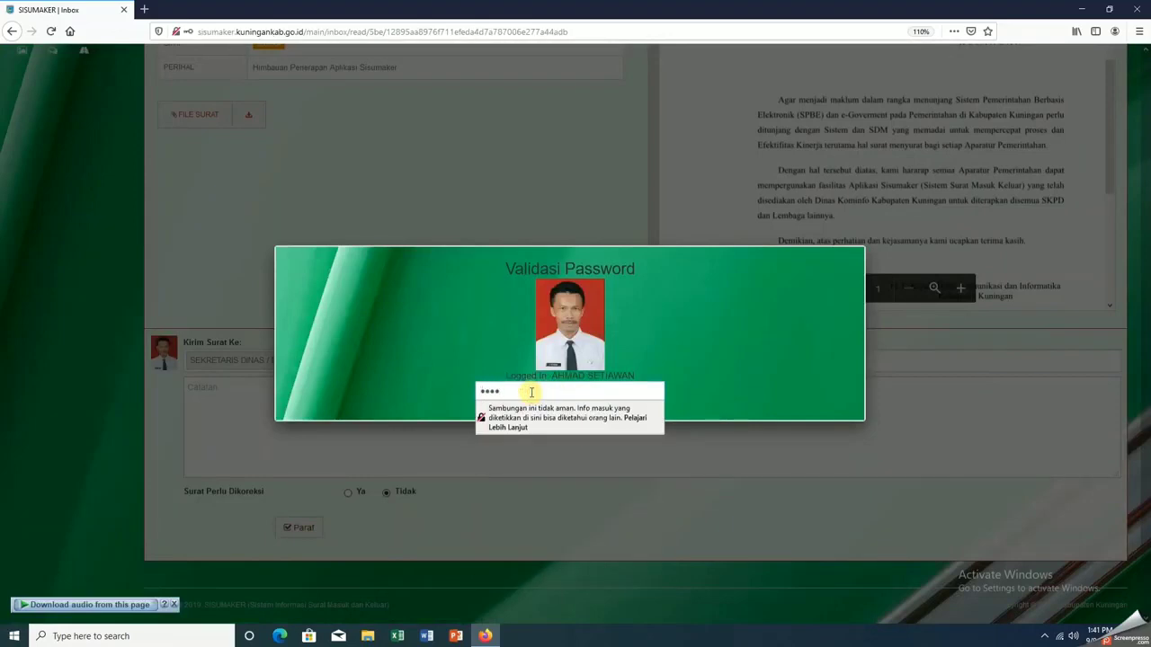
key(Return)
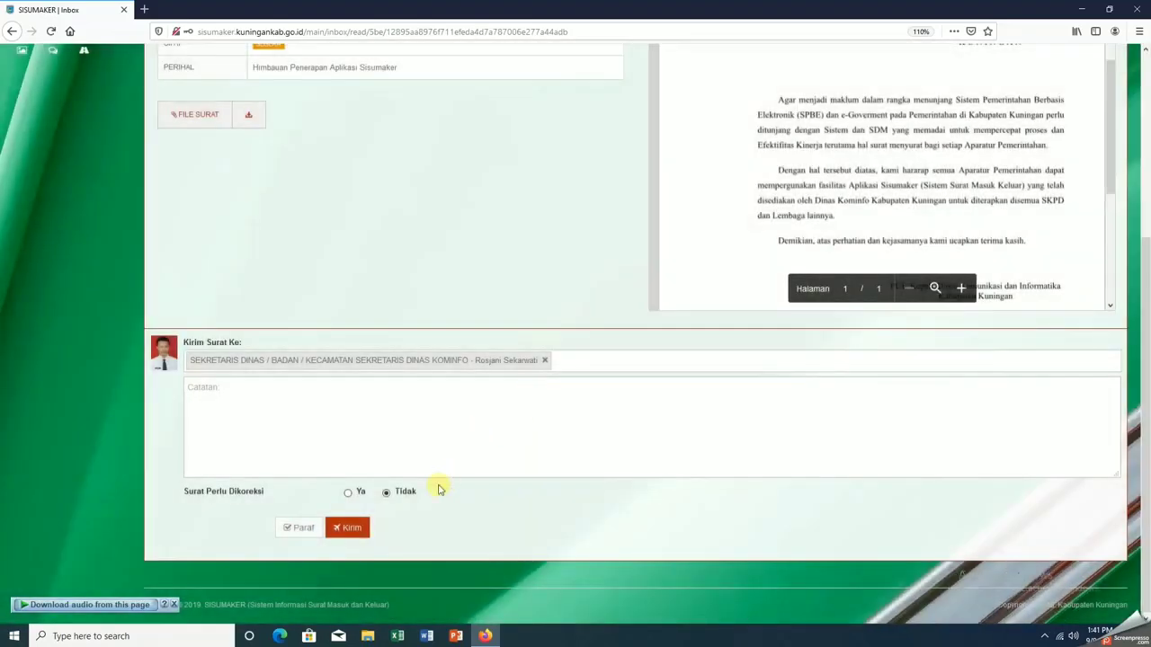
Review and send the disposition to the Sekretaris Dinas, dismissing the confirmation
click(351, 531)
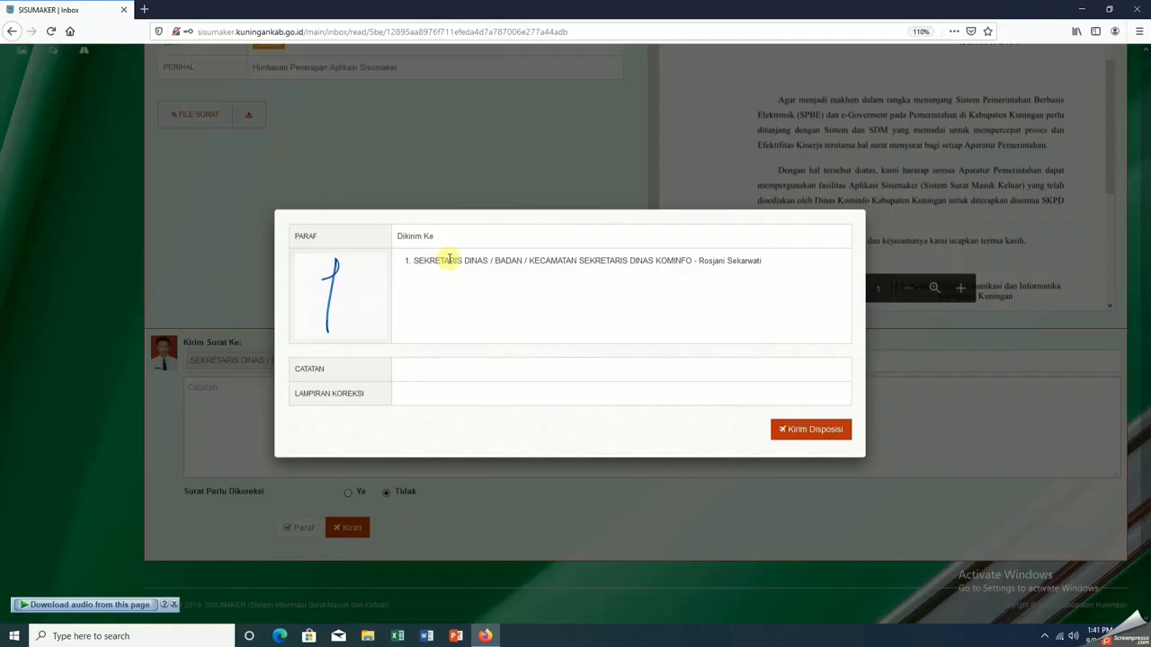
click(826, 429)
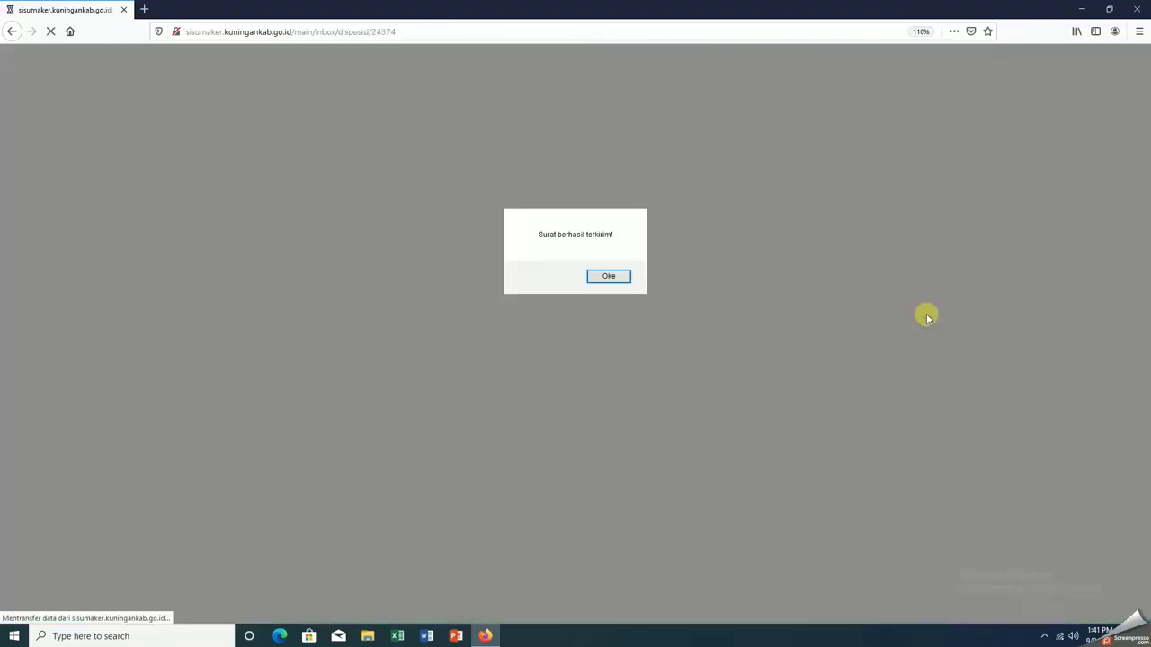
click(599, 276)
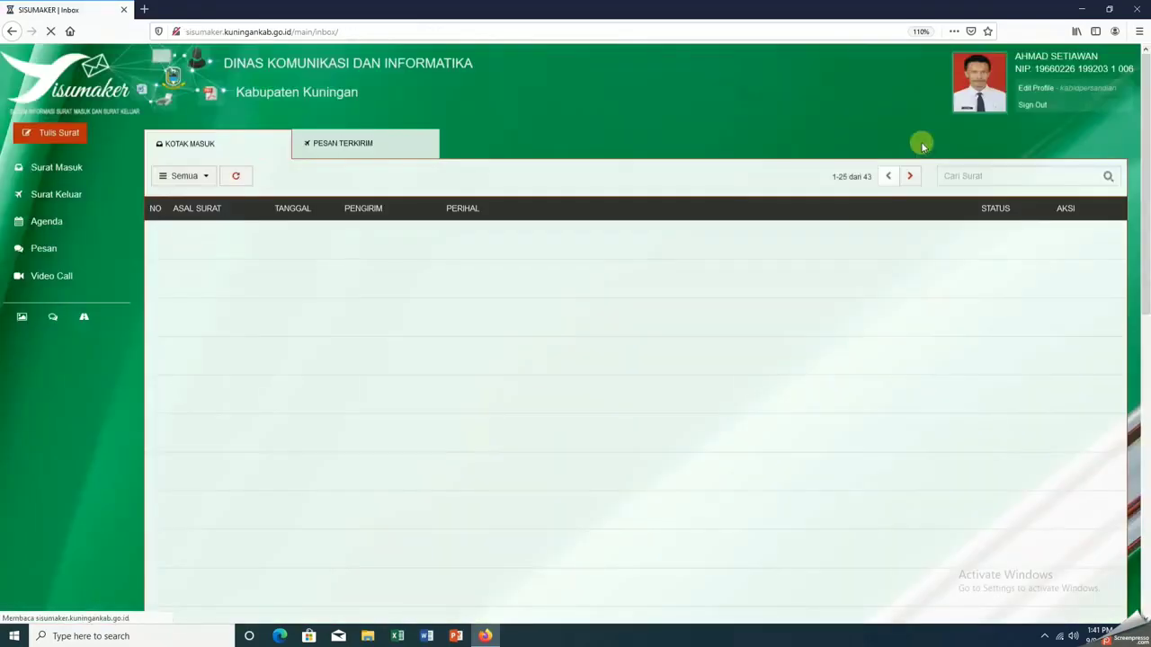
Check the PESAN TERKIRIM list for the unread forwarded letter, then sign out
click(366, 148)
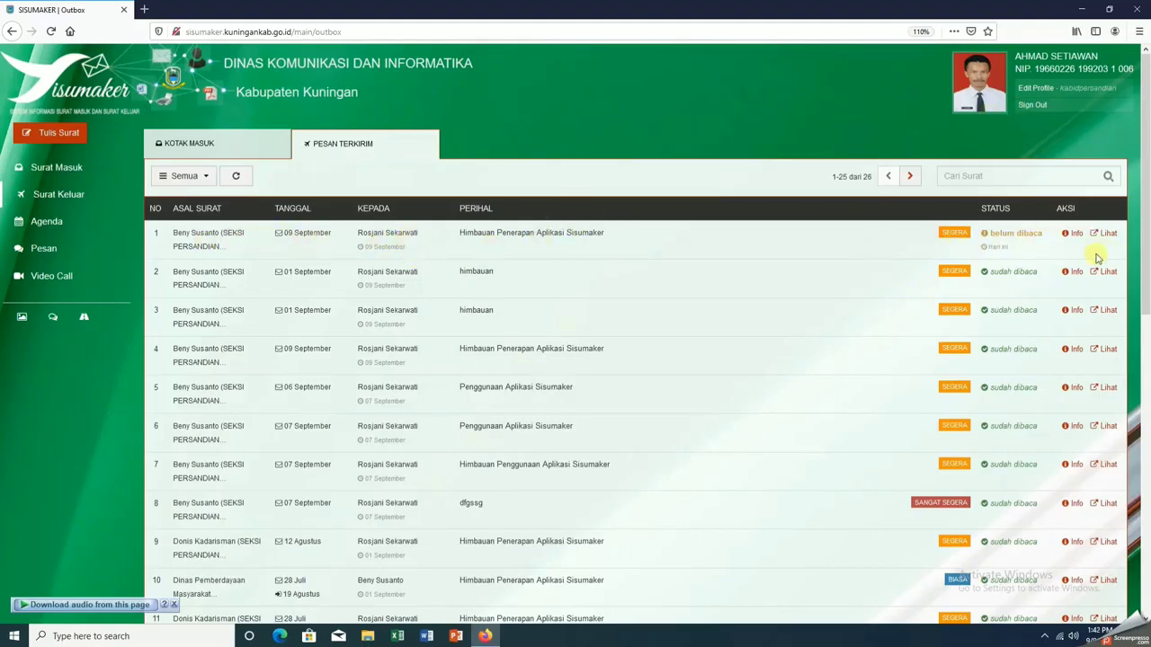
click(1036, 106)
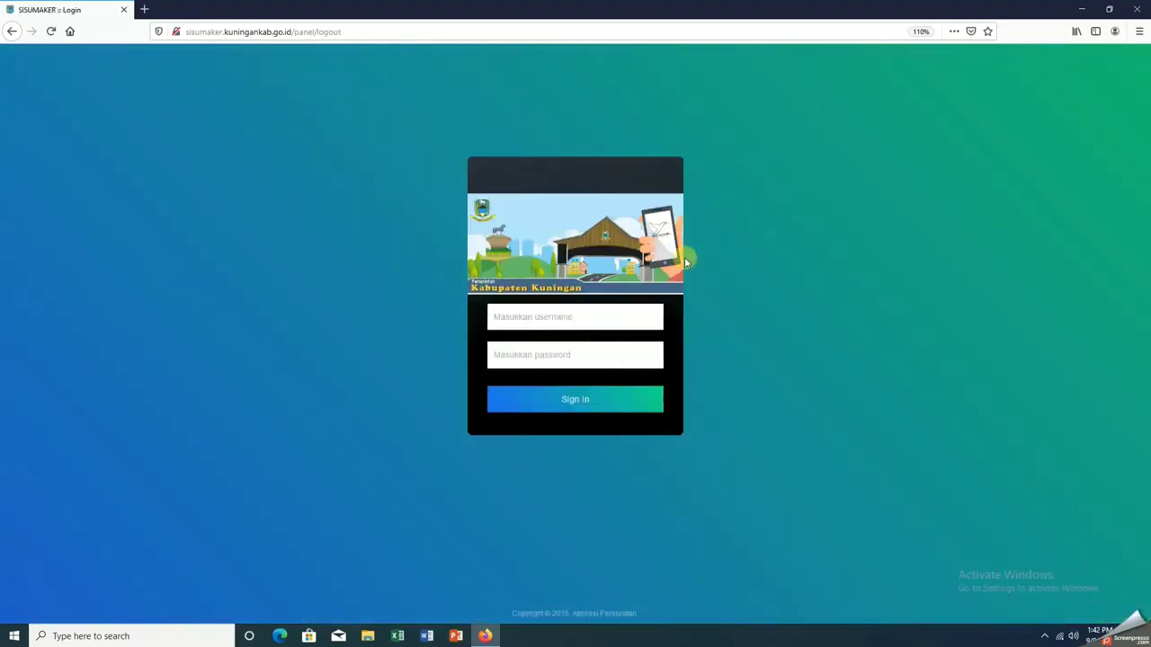
Log in with the Sekretaris Dinas account to view the forwarded letter in the inbox
click(597, 312)
text(sekdis)
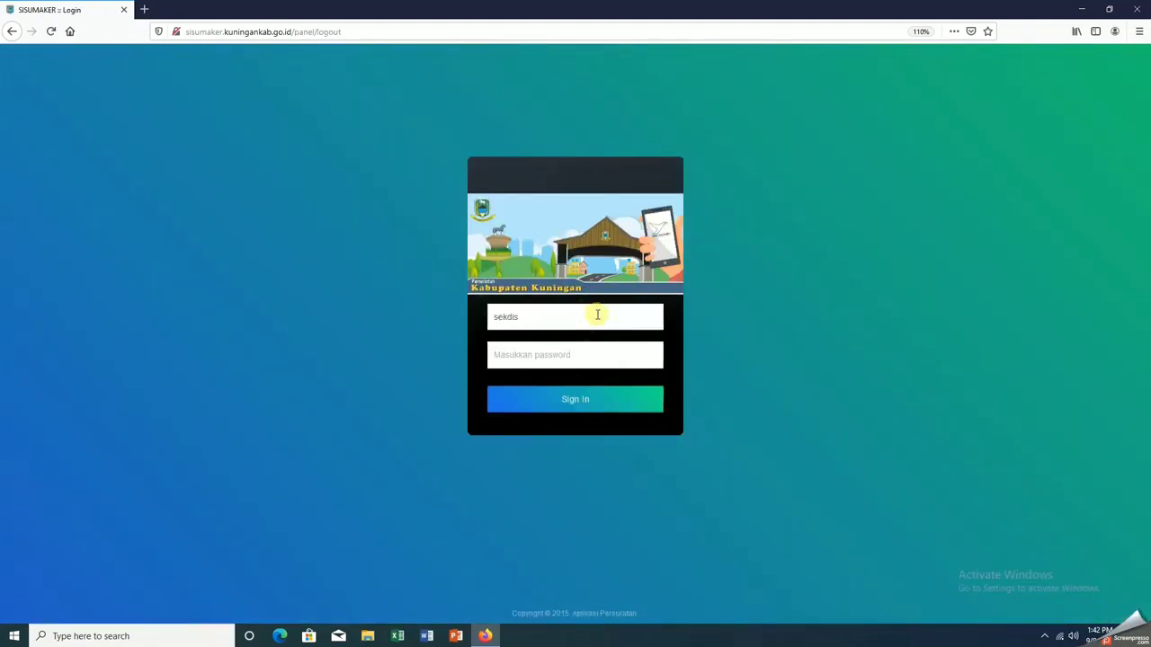
text(kominfo)
key(Tab)
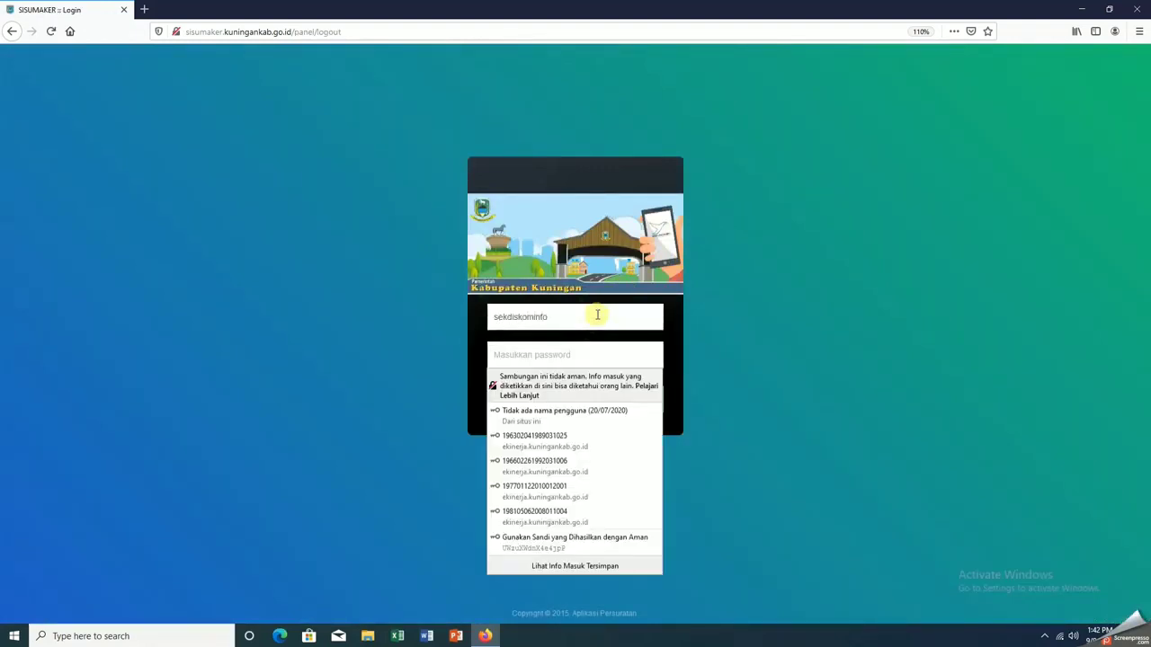
text(••••)
key(Return)
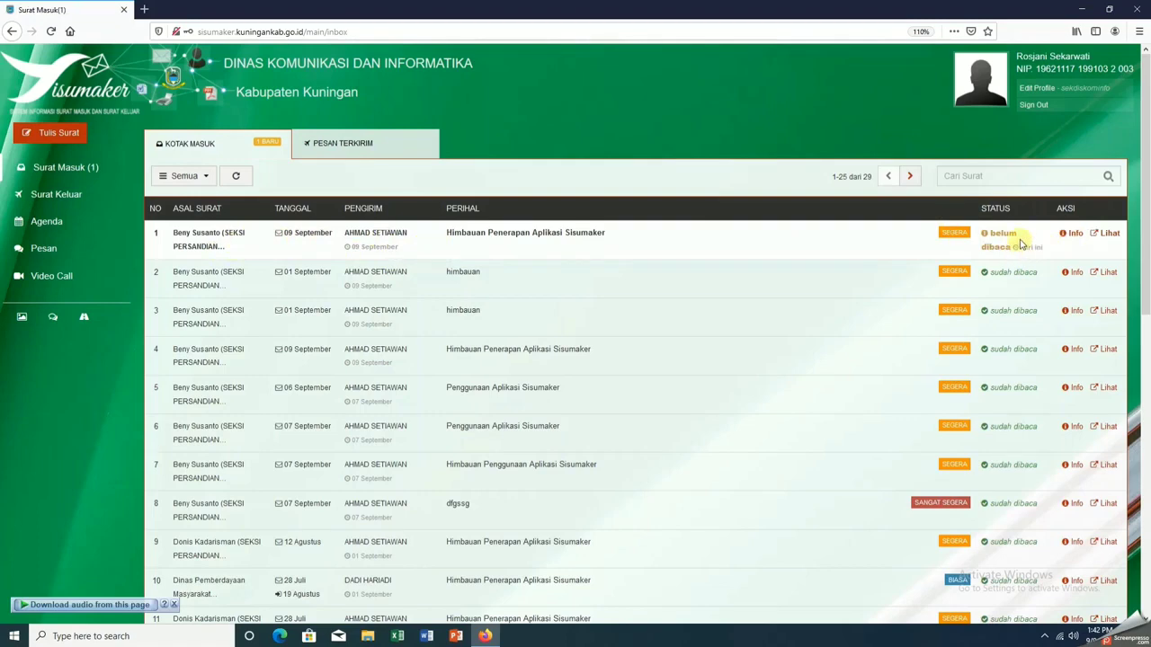
click(1108, 233)
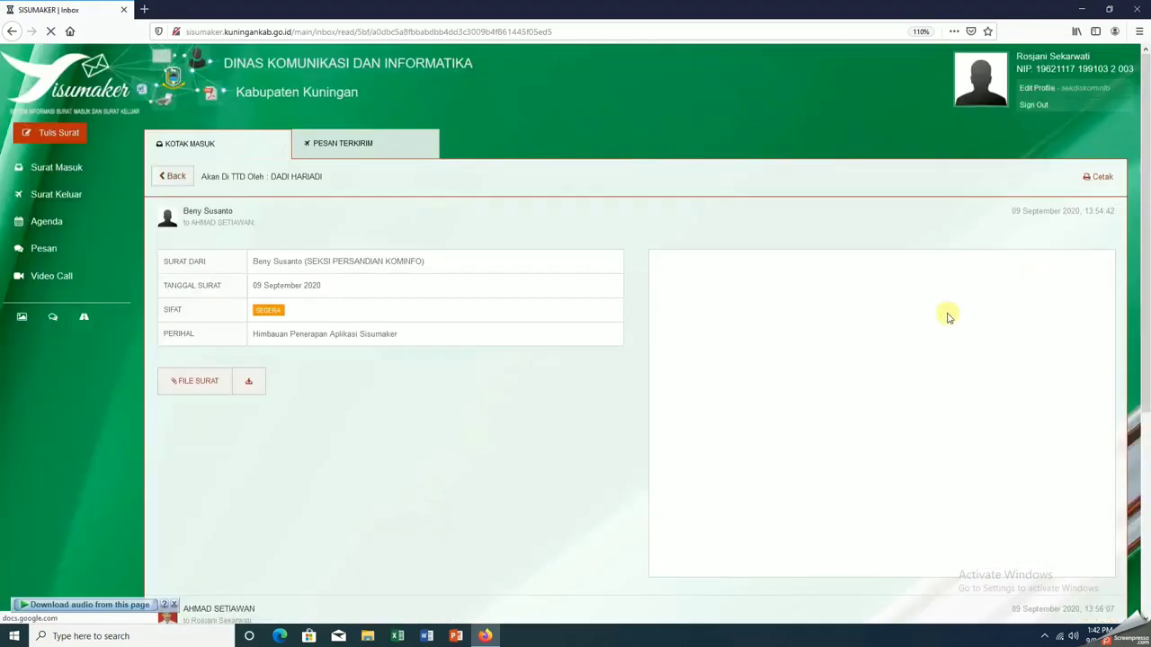
scroll(845, 352, down, 4)
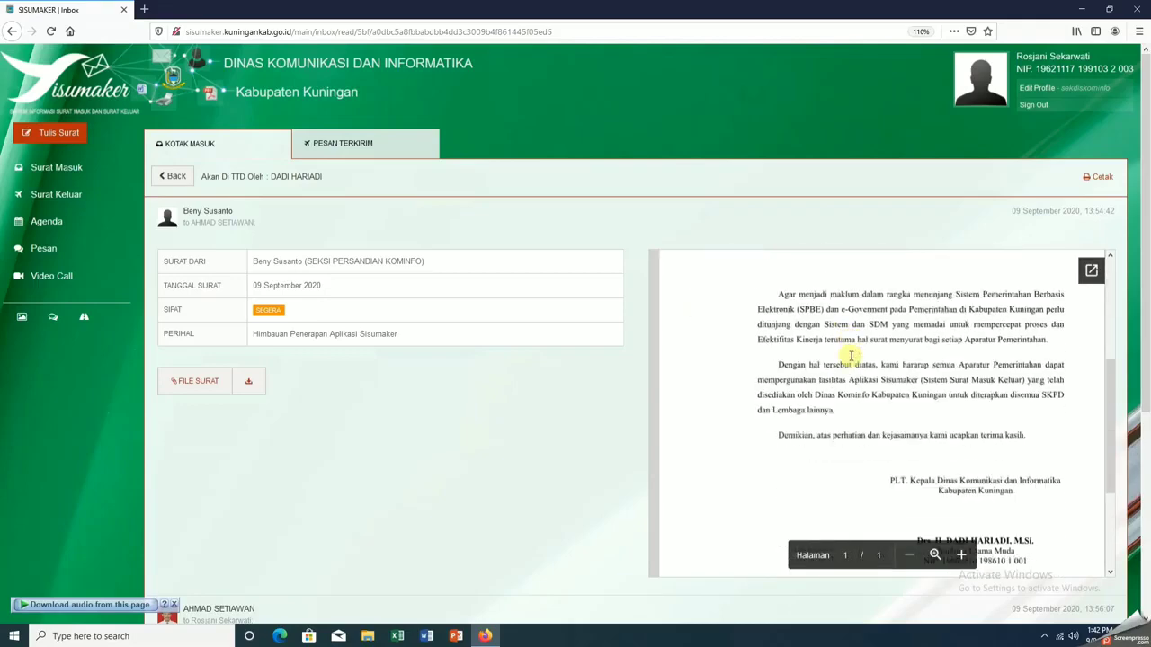
scroll(944, 418, down, 1)
scroll(941, 415, up, 5)
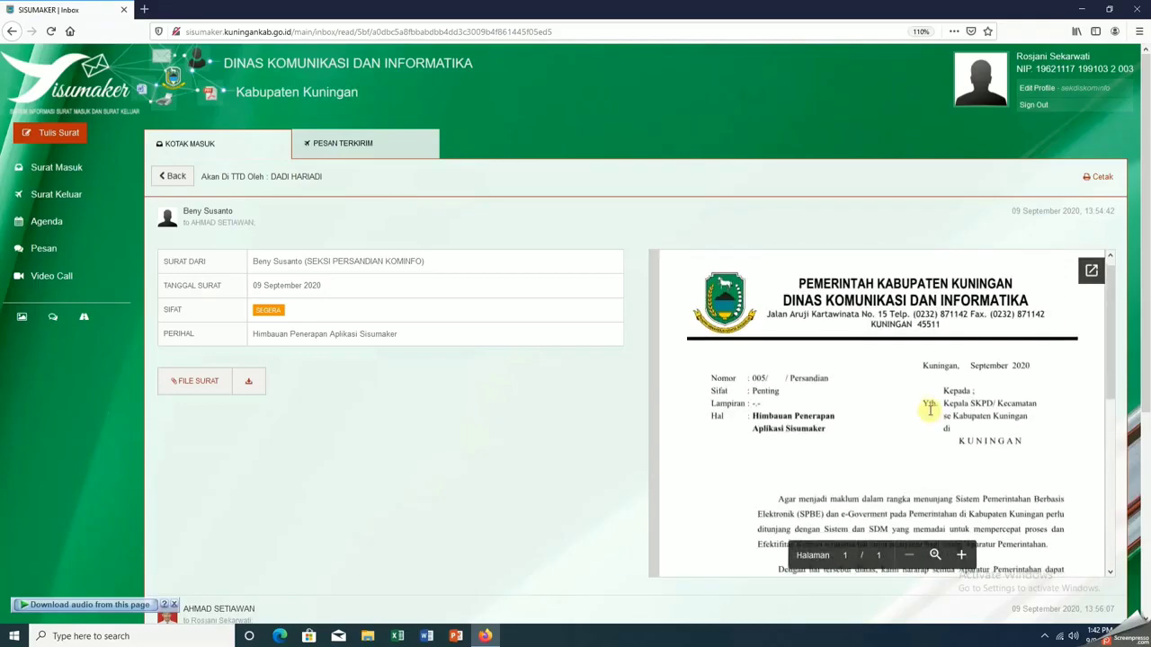
scroll(931, 411, down, 1)
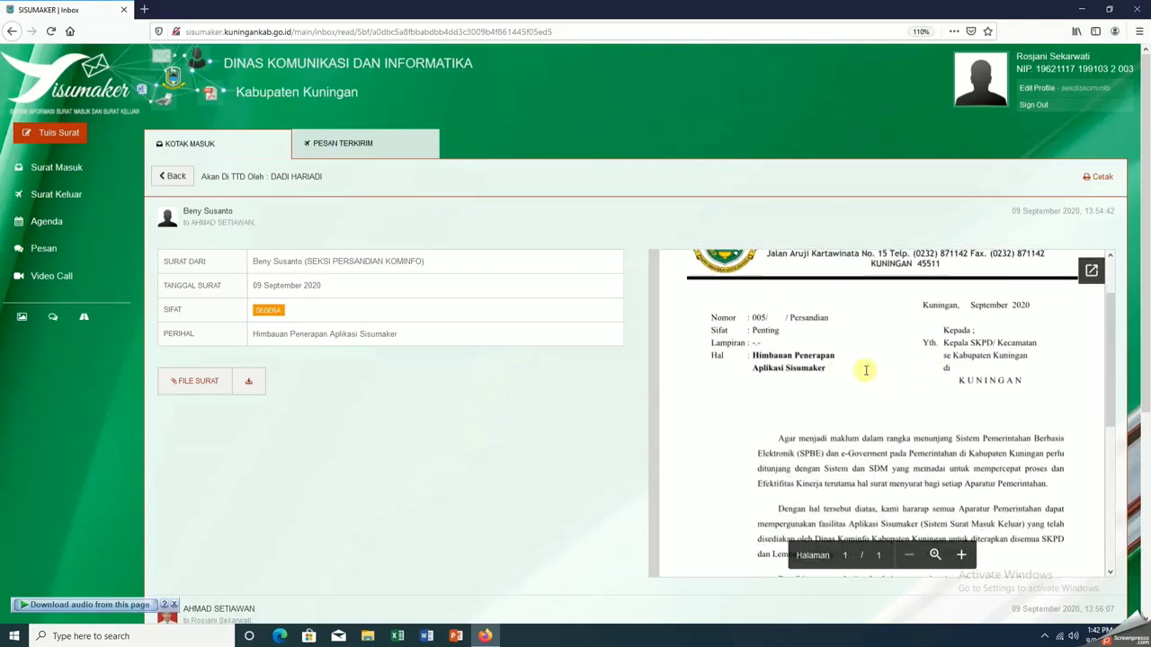
scroll(866, 369, down, 4)
scroll(874, 371, up, 2)
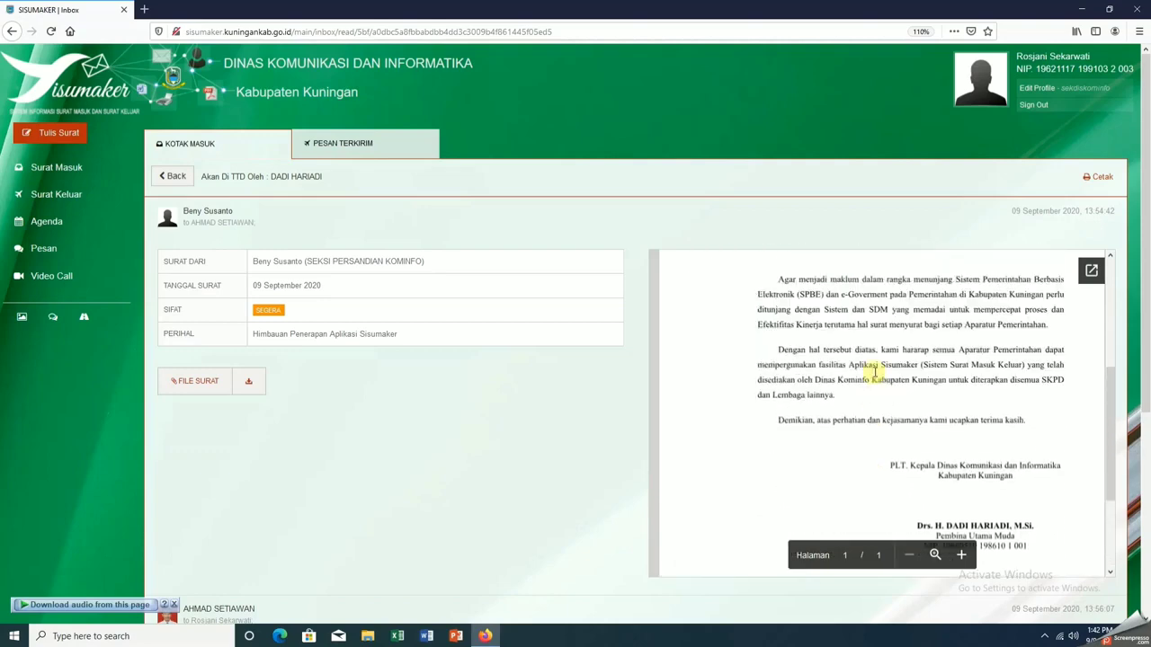
scroll(874, 371, down, 2)
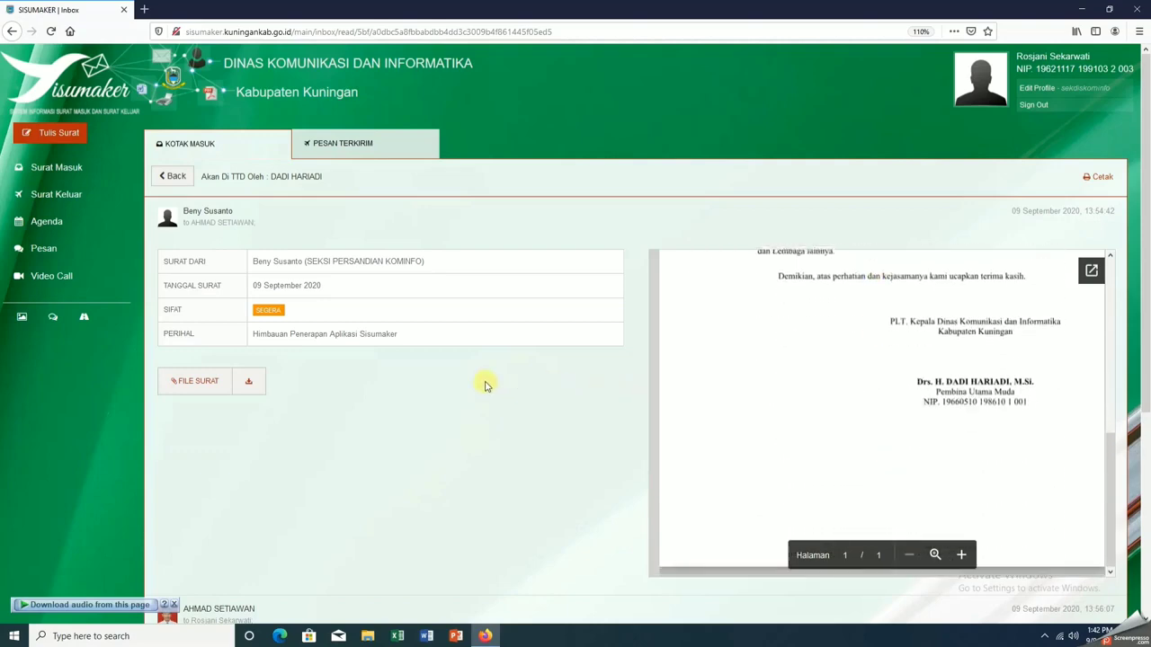
scroll(485, 386, down, 5)
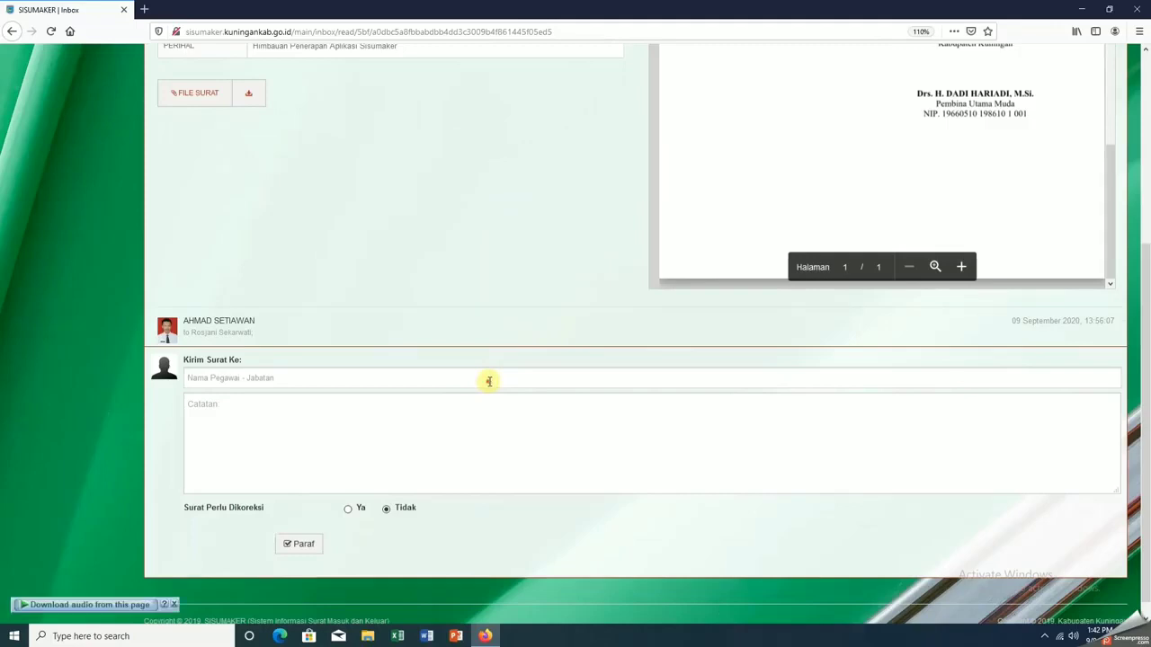
click(488, 381)
click(444, 248)
scroll(444, 248, up, 5)
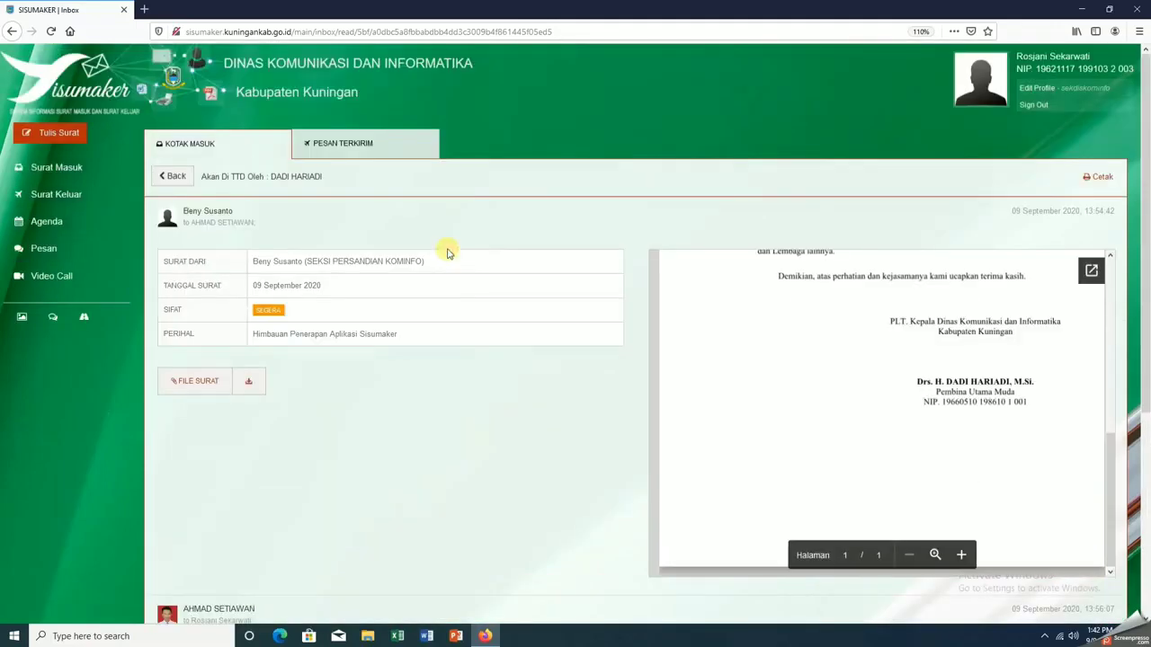
scroll(447, 252, down, 5)
scroll(447, 251, up, 5)
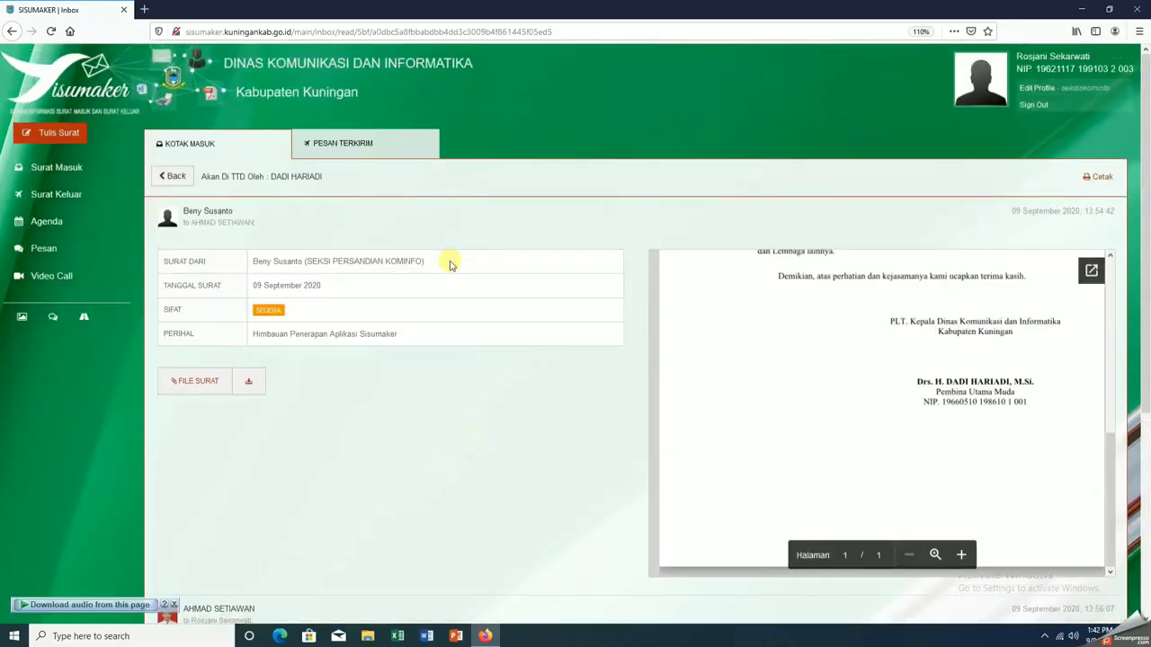
scroll(449, 263, down, 5)
Choose KEPALA DINAS as the recipient in Kirim Surat Ke
click(410, 360)
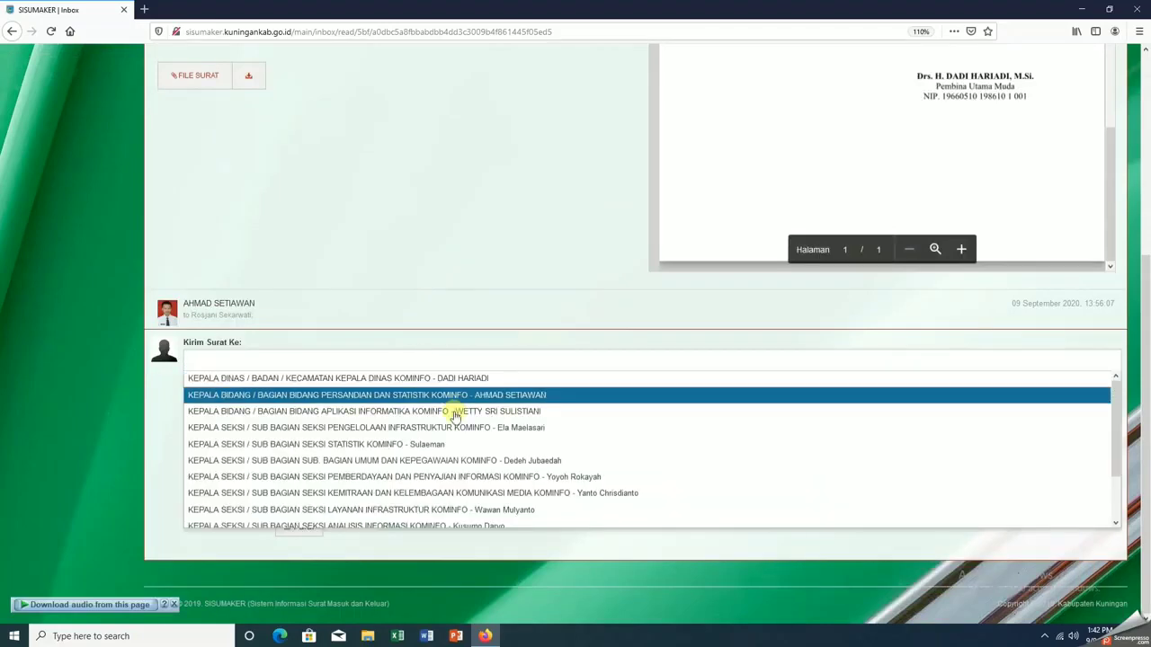
scroll(459, 422, down, 2)
scroll(468, 436, up, 4)
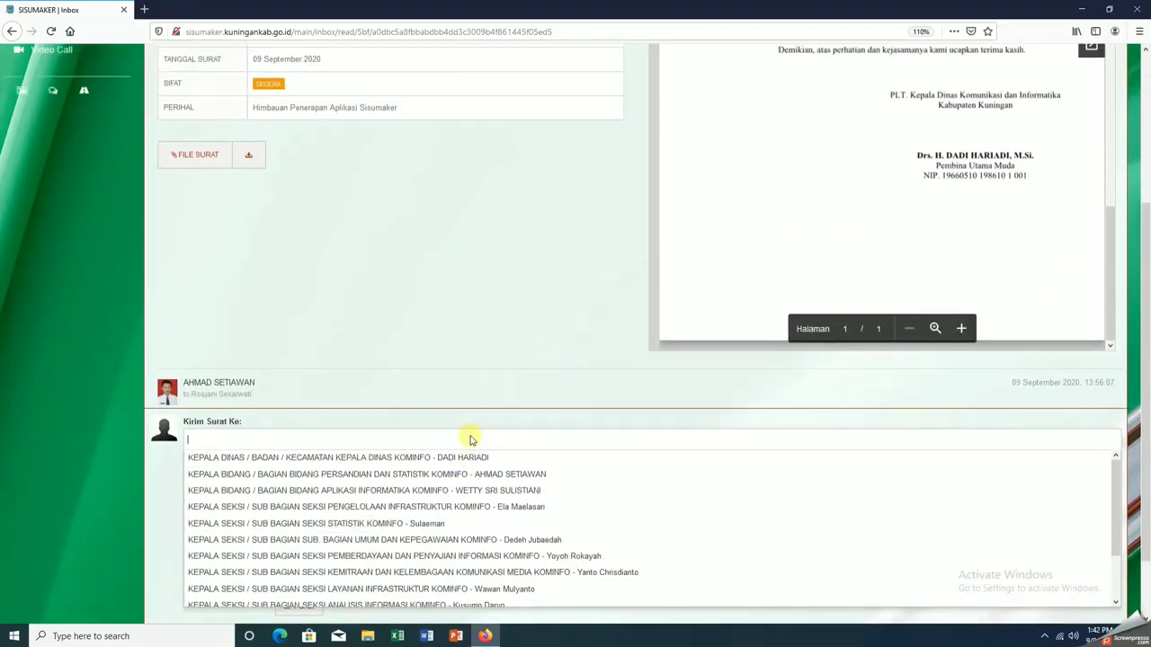
scroll(469, 439, up, 1)
click(483, 531)
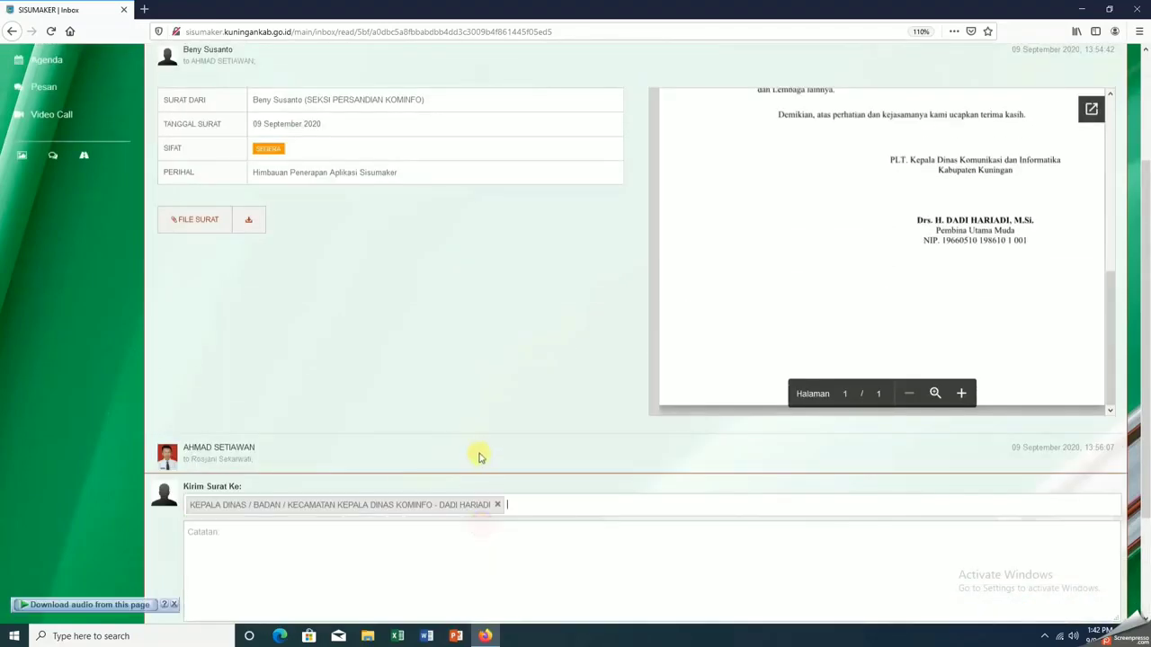
scroll(477, 452, down, 3)
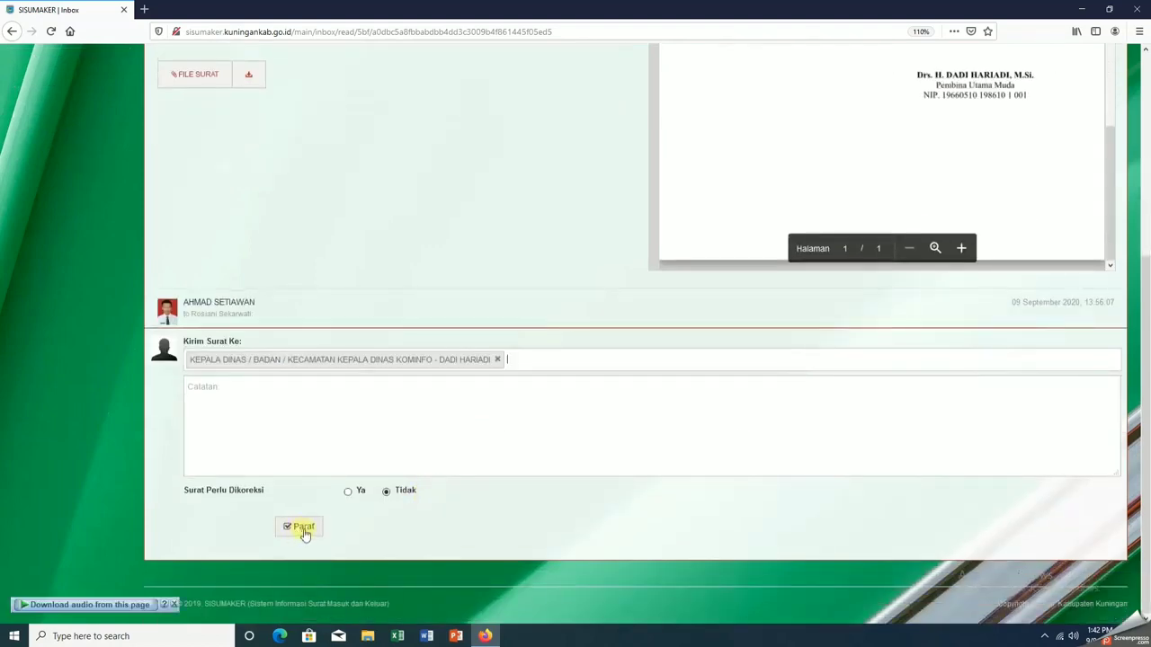
Initial the letter with the account password and send the disposition, dismissing the success alert
click(303, 534)
click(560, 372)
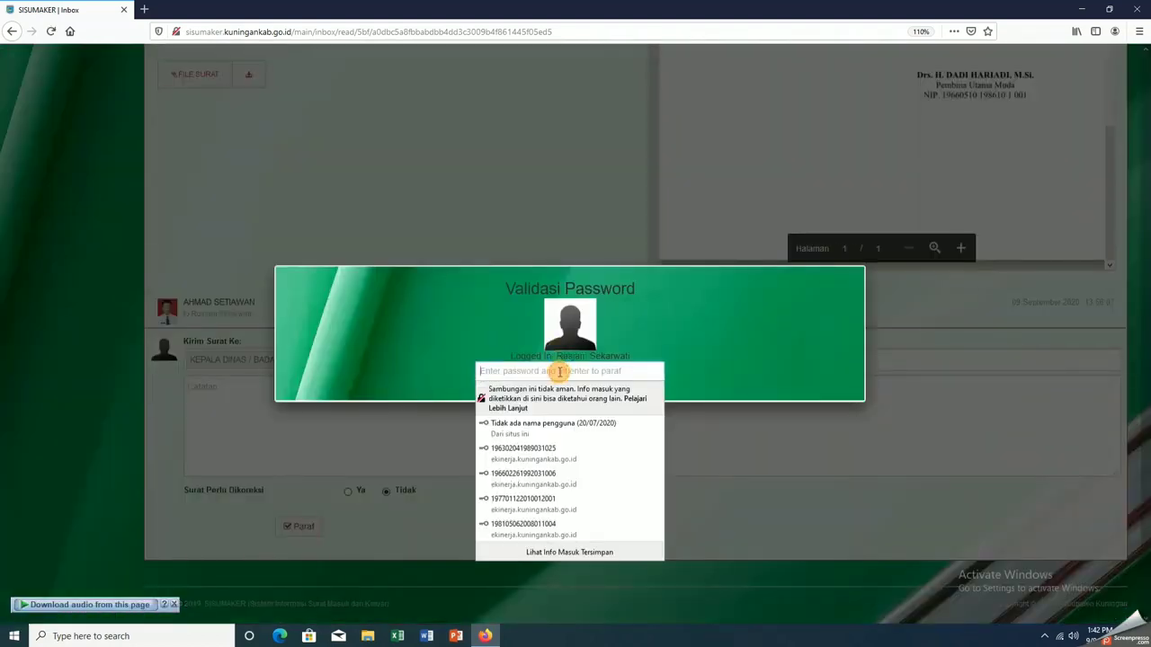
text(••)
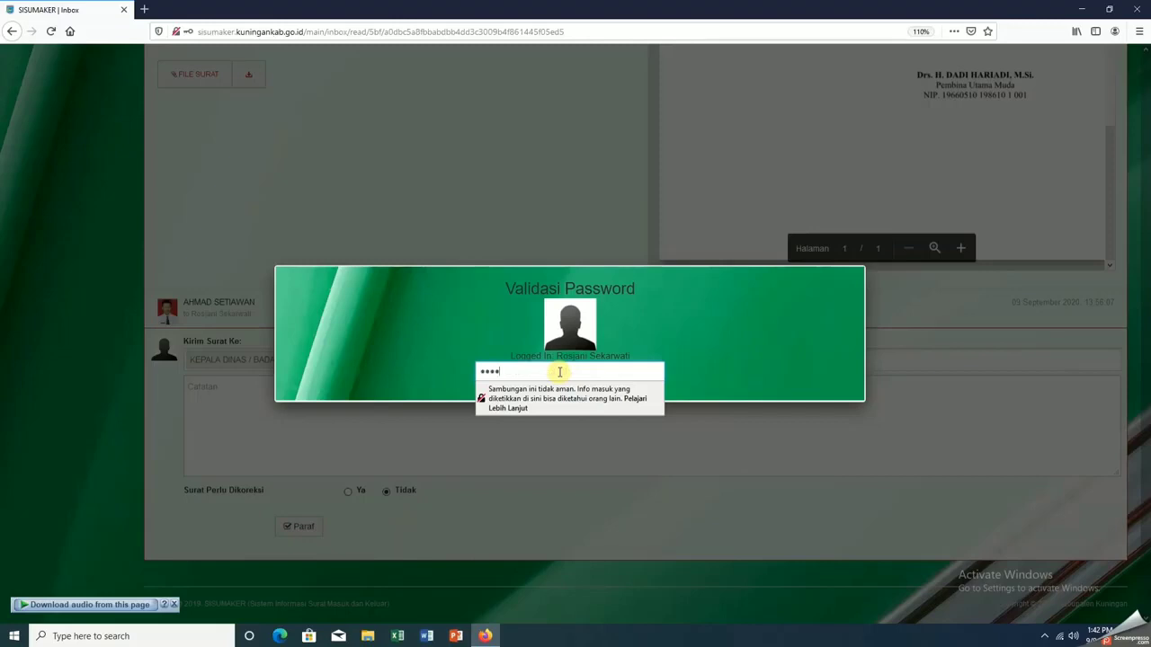
text(••)
key(Return)
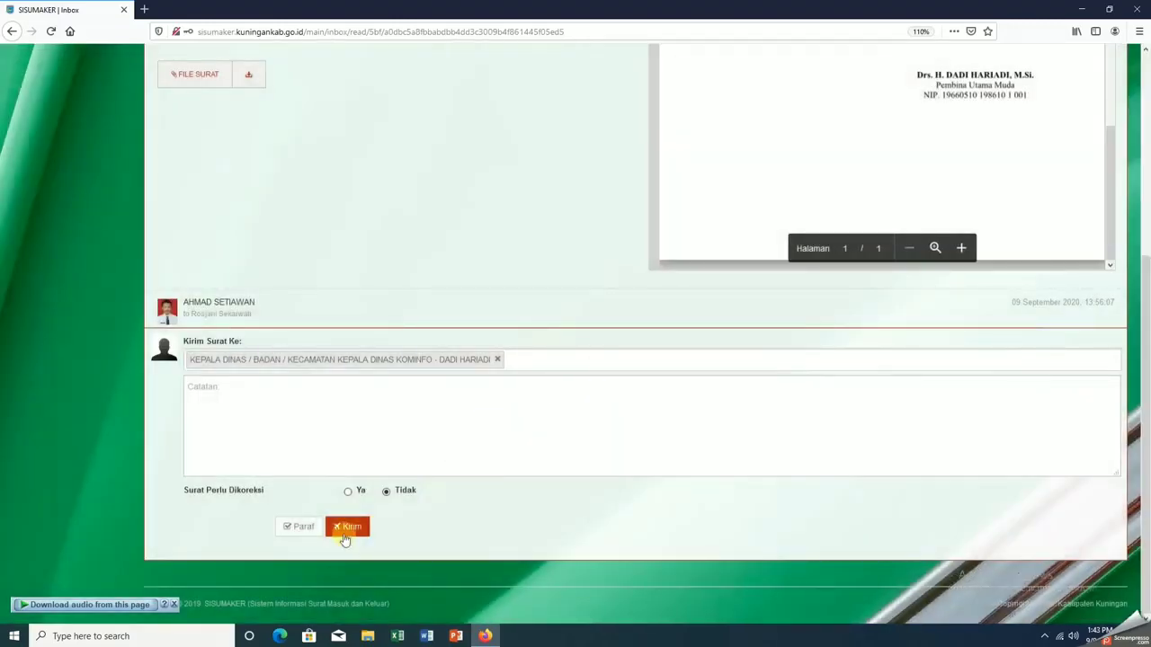
click(345, 532)
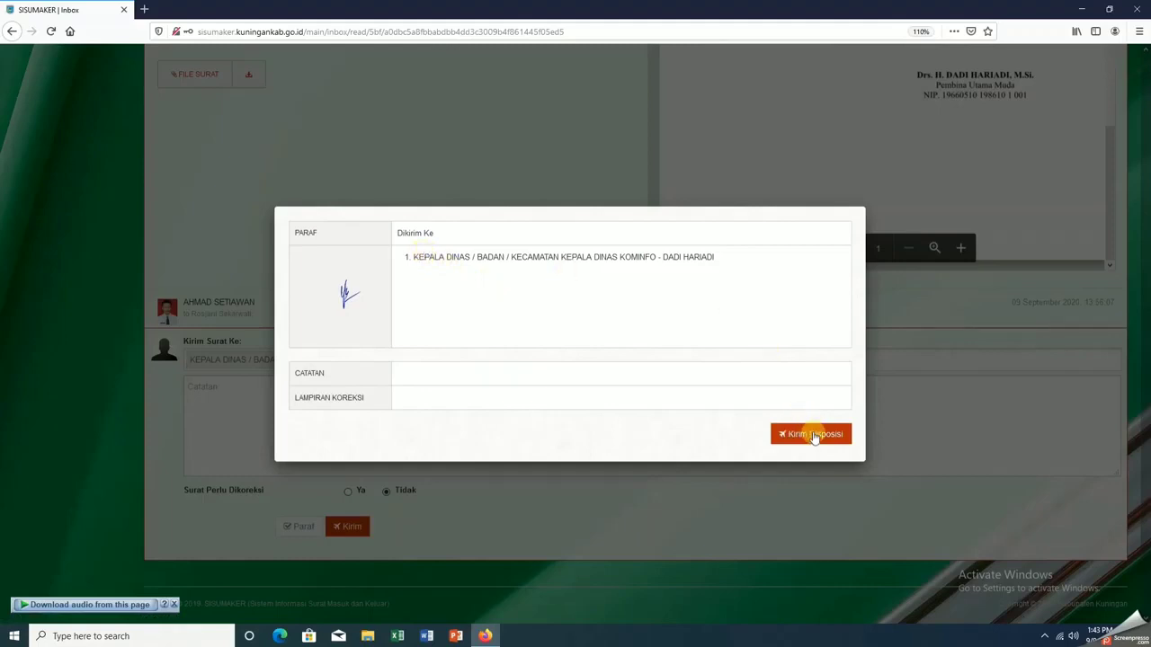
click(813, 436)
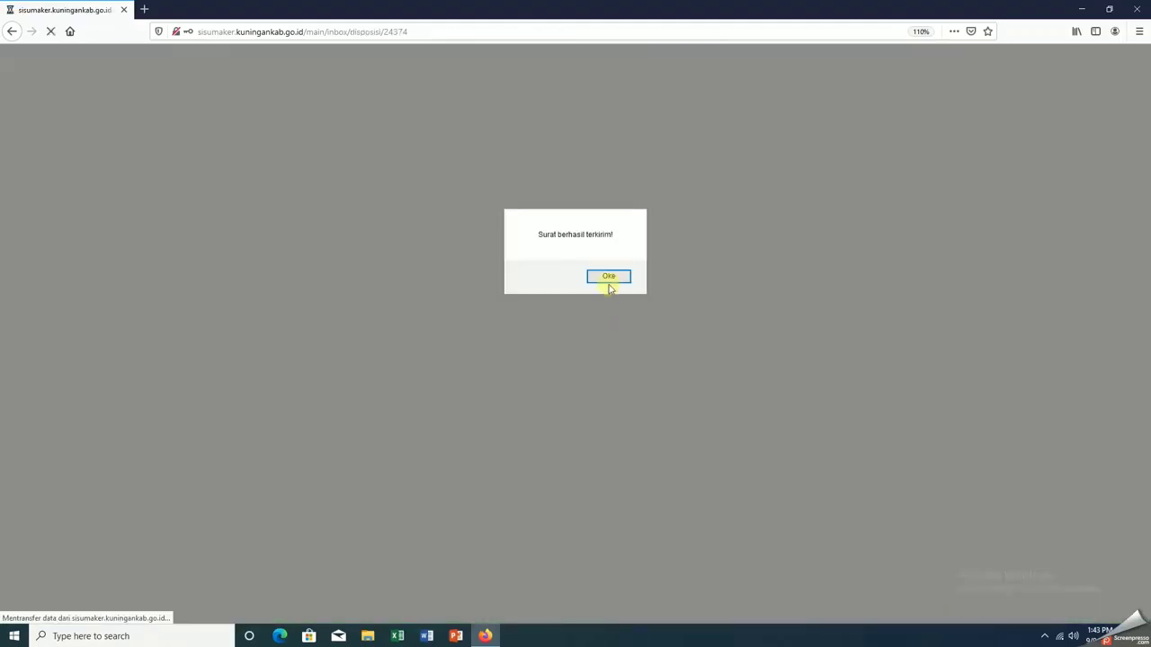
click(609, 276)
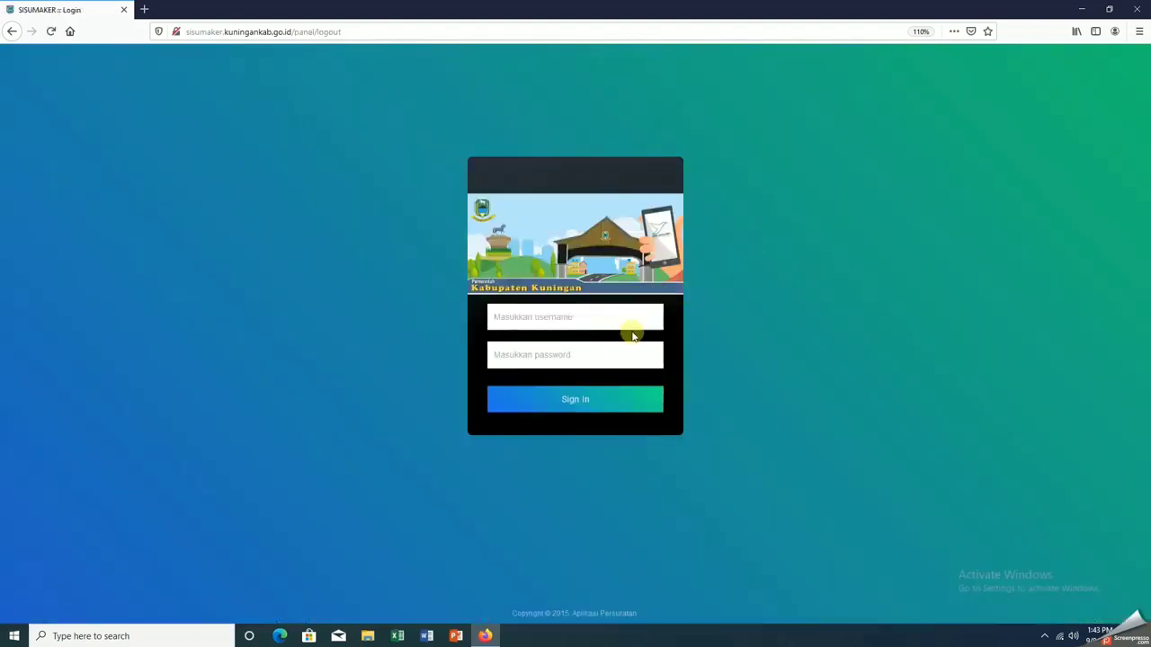
Sign in with the department head's username, fixing a typo, and the account password
text(kadis)
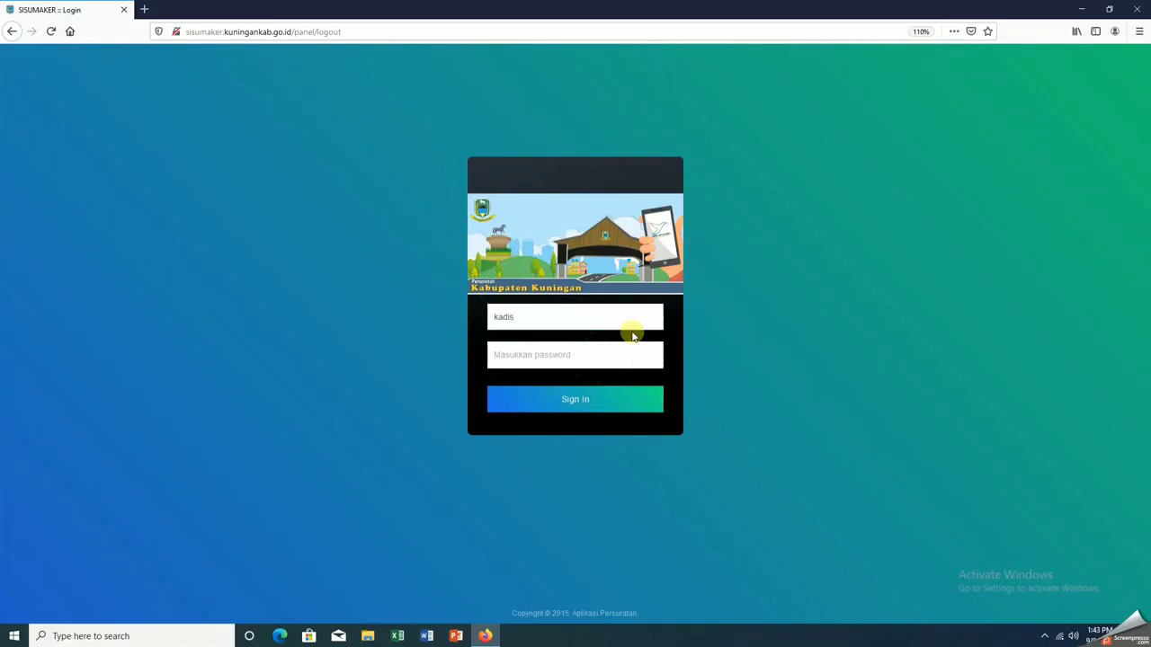
text(komindo)
key(Tab)
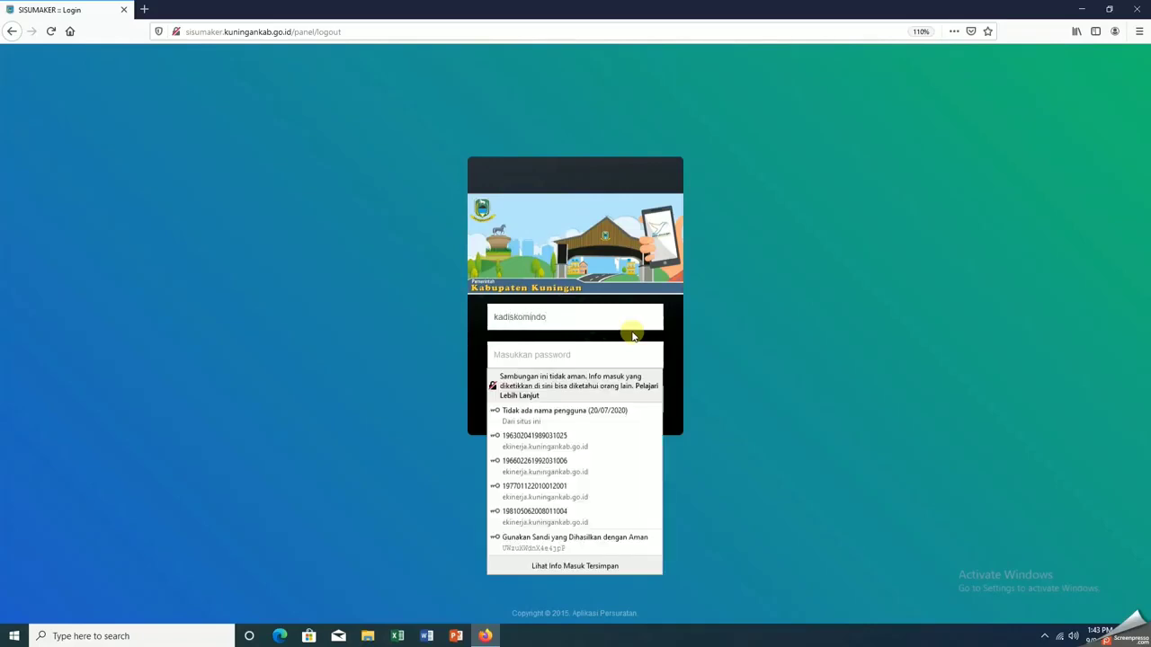
key(shift+Tab)
key(End)
key(BackSpace)
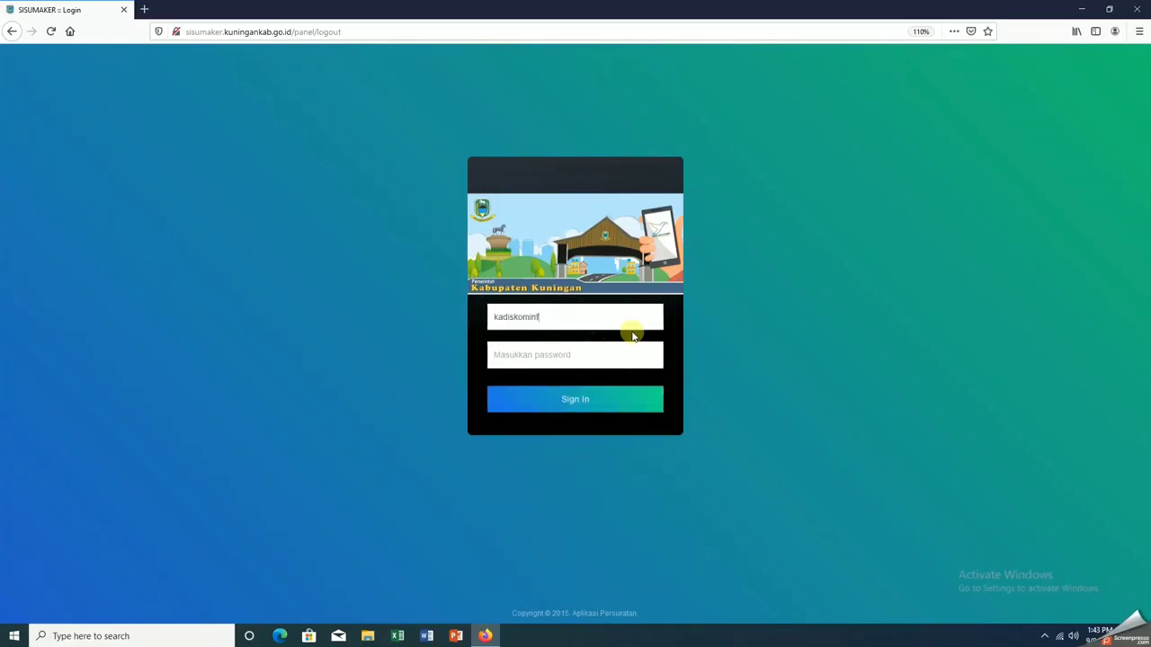
text(o)
key(Tab)
text(•••••)
key(Return)
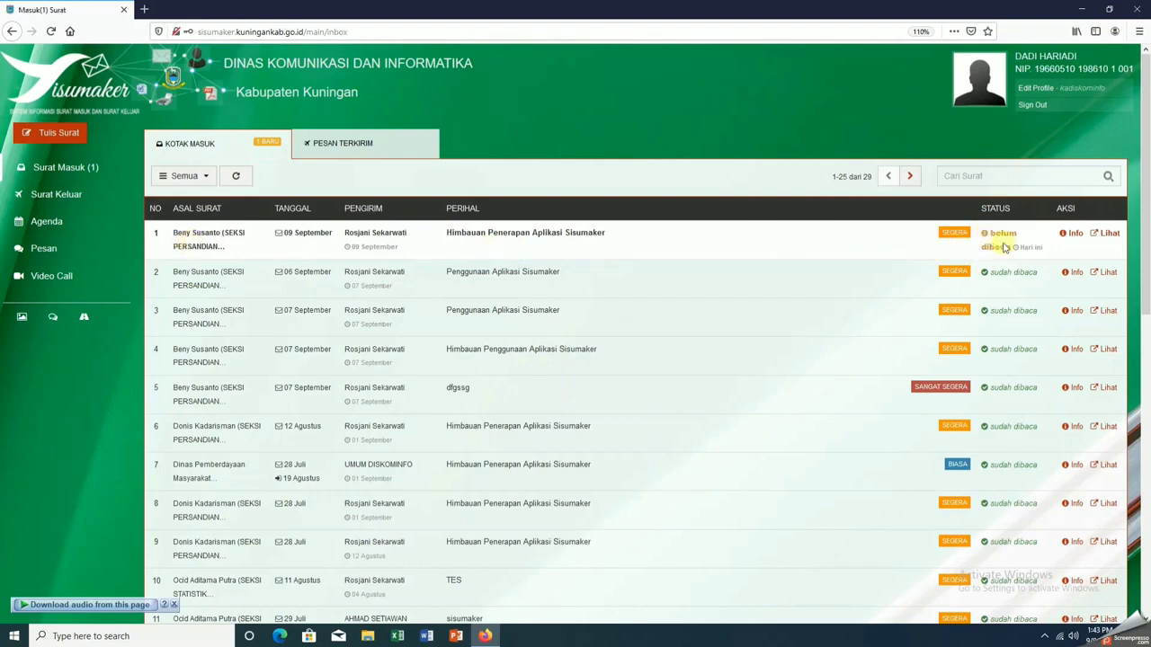
Open the Himbauan Penerapan Aplikasi Sisumaker letter, sign and approve it, then dismiss the alert
click(1109, 234)
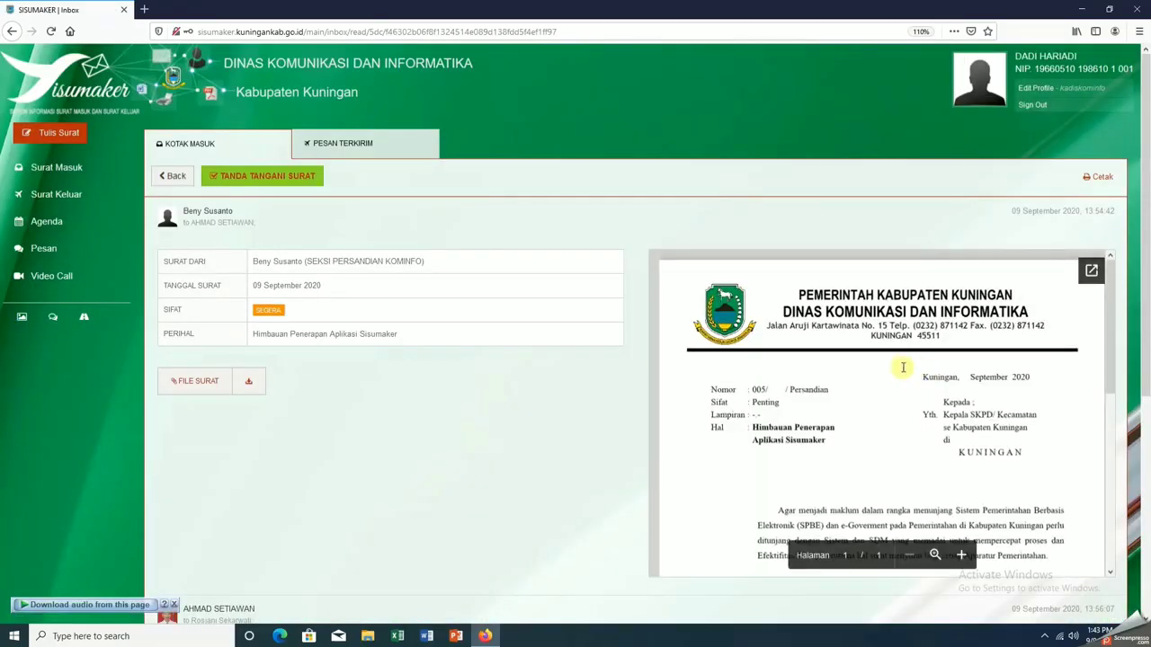
scroll(901, 368, down, 1)
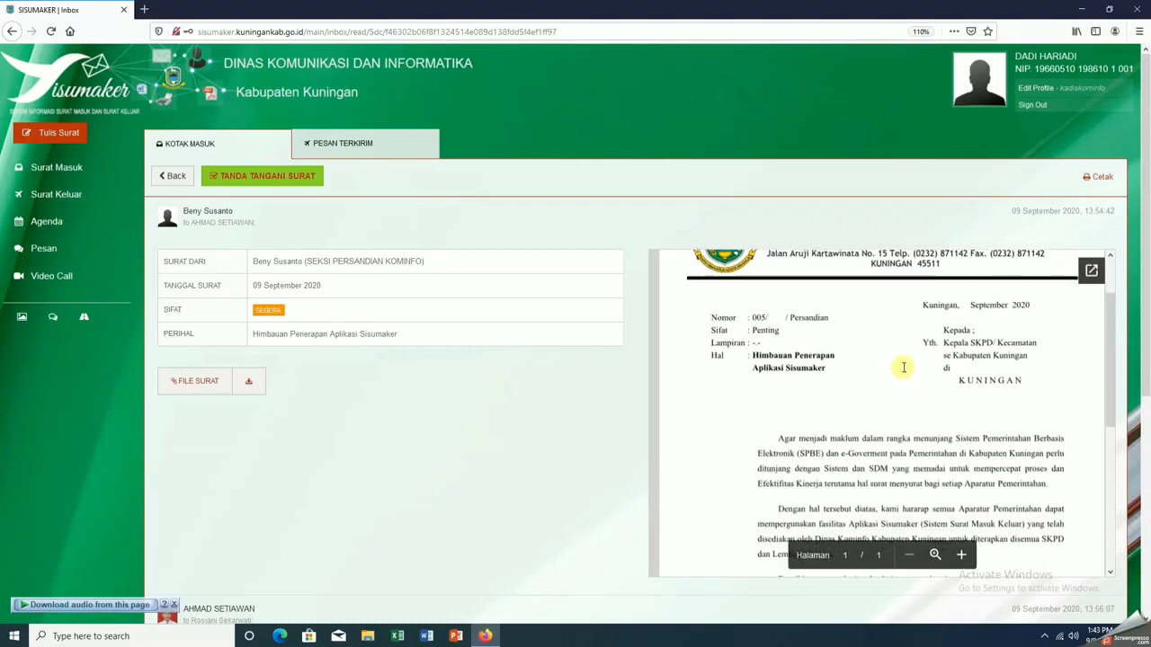
scroll(904, 367, up, 1)
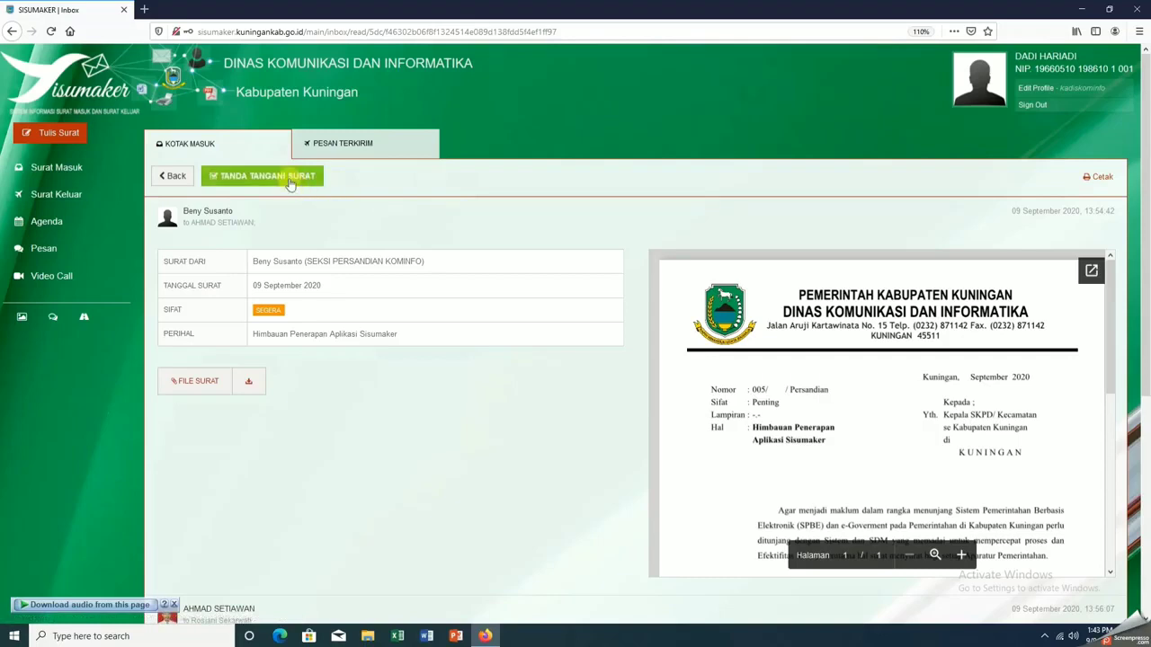
click(290, 179)
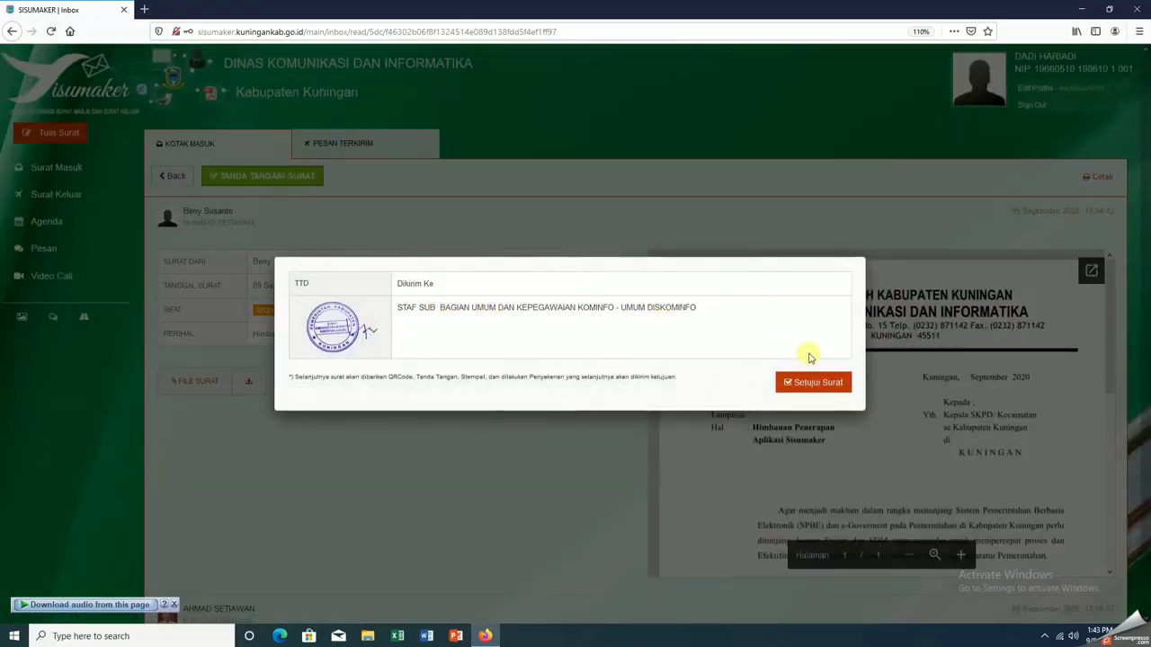
click(817, 385)
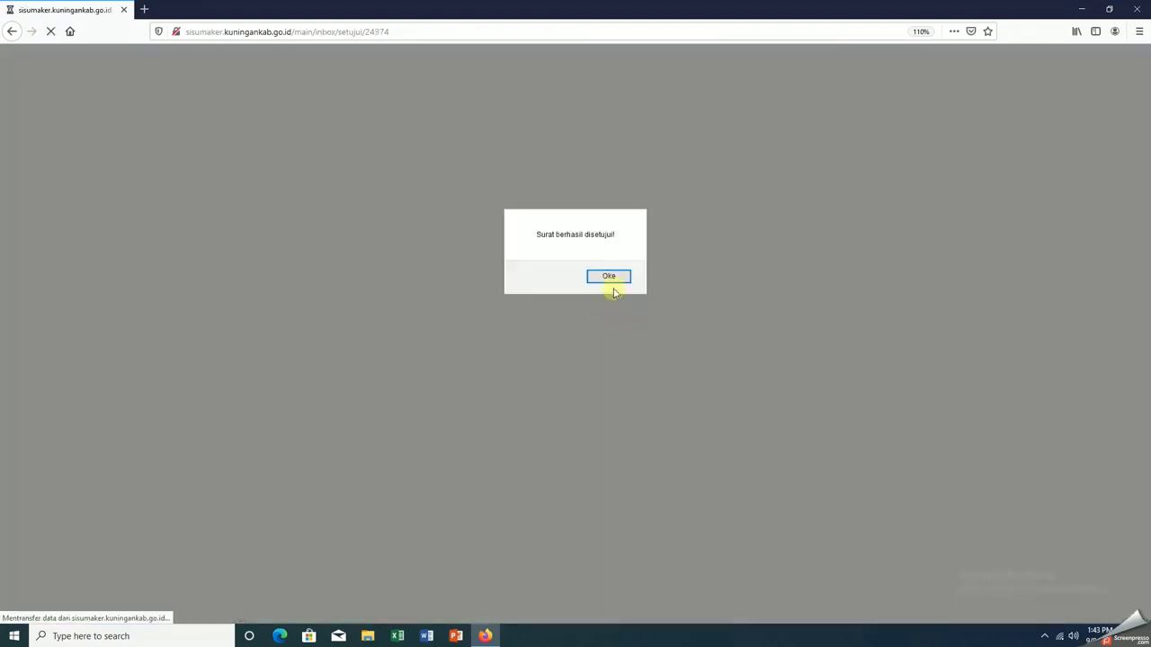
click(609, 276)
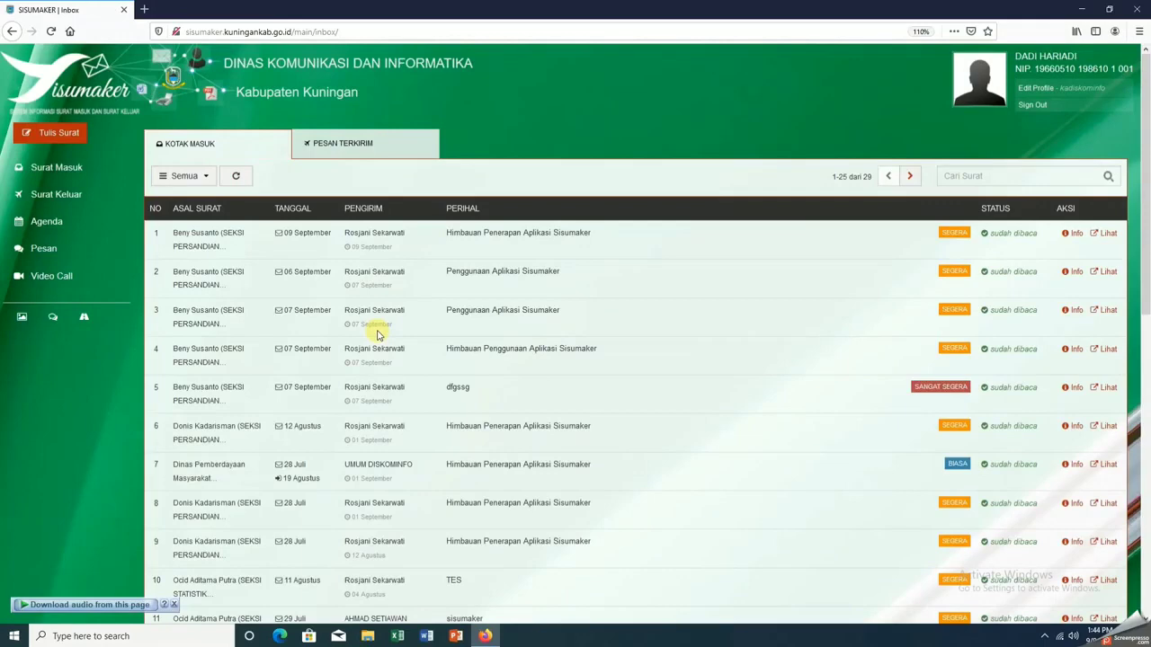
Reopen the signed letter and choose UMUM DISKOMINFO as the recipient
click(1107, 235)
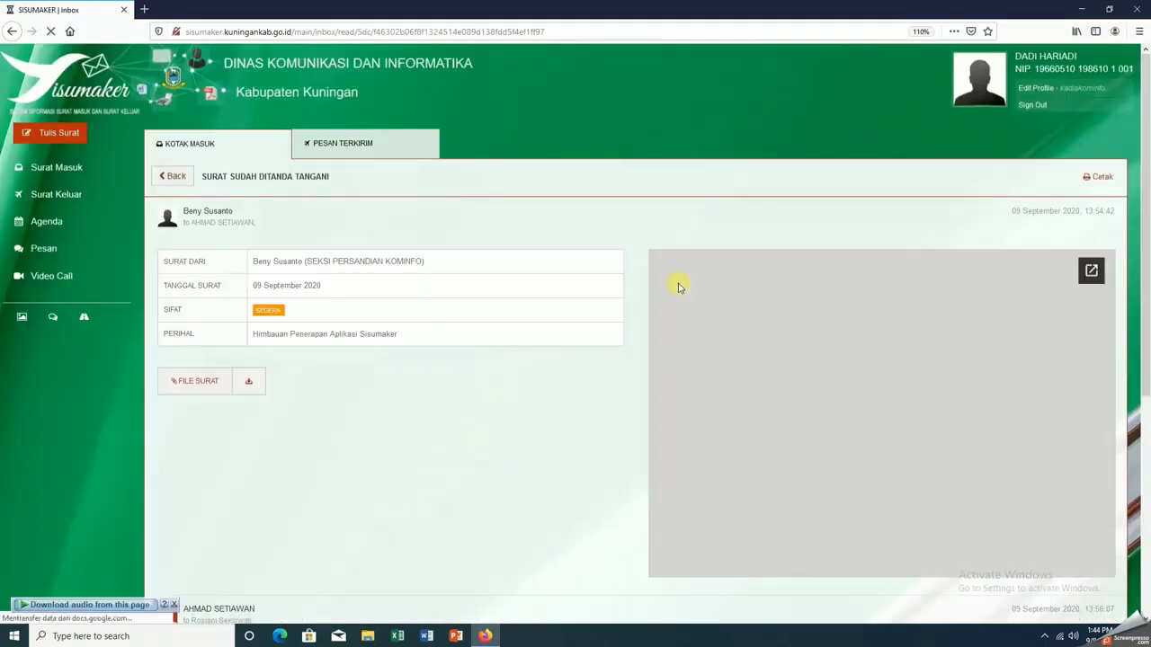
scroll(466, 341, down, 2)
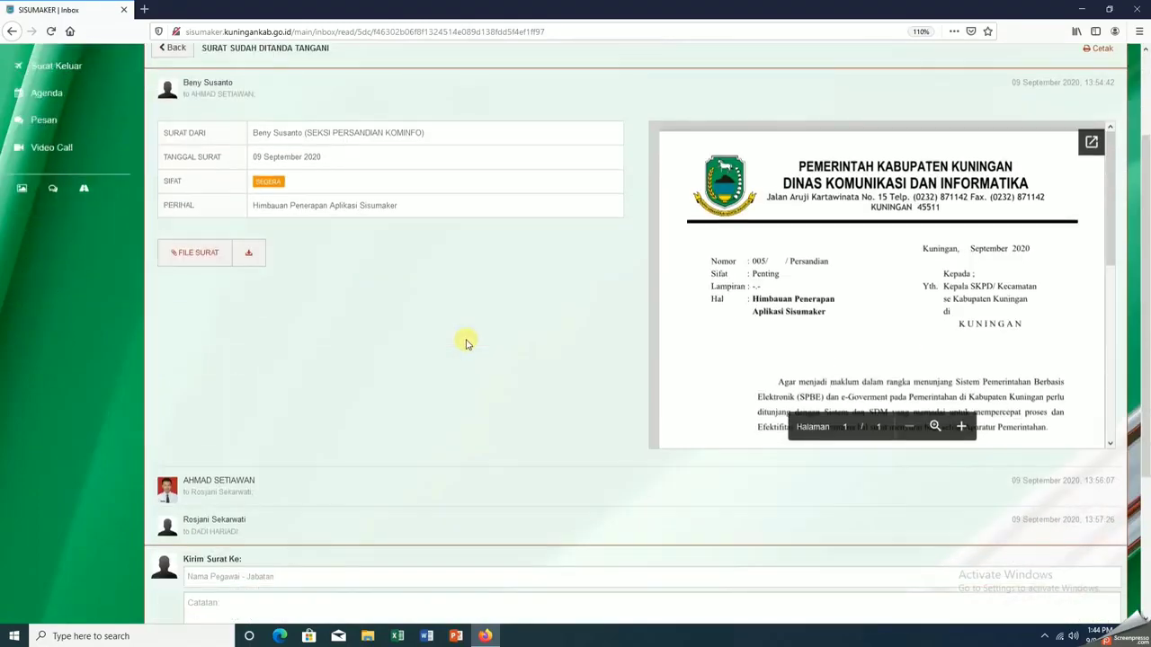
scroll(466, 341, down, 2)
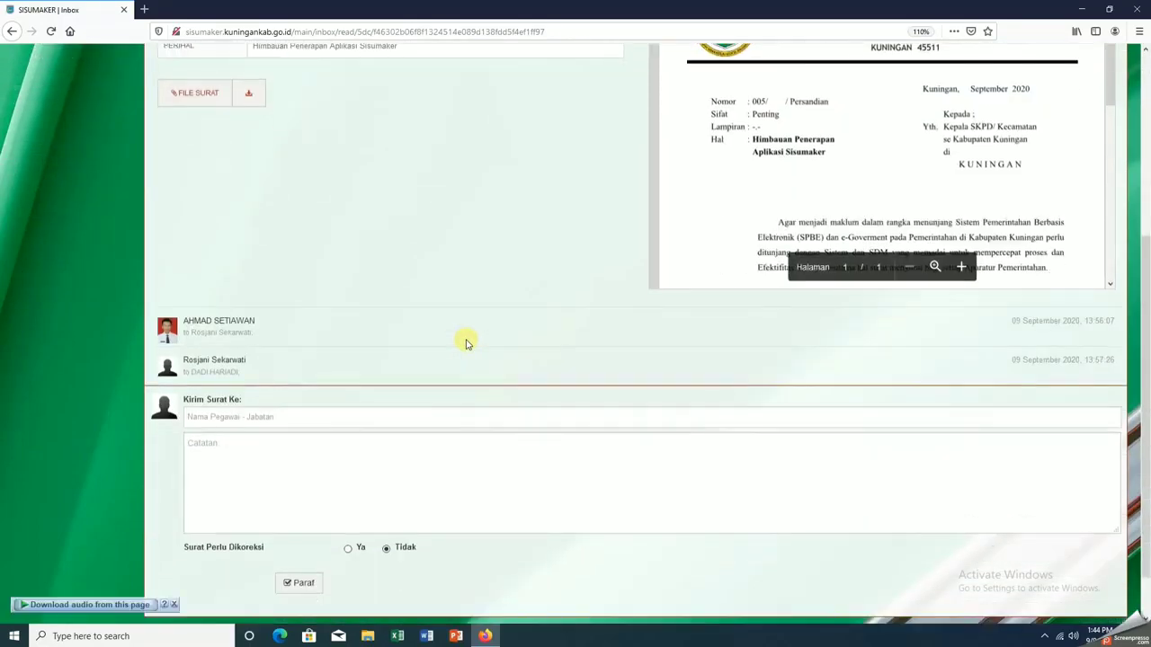
scroll(466, 342, down, 1)
scroll(466, 342, up, 4)
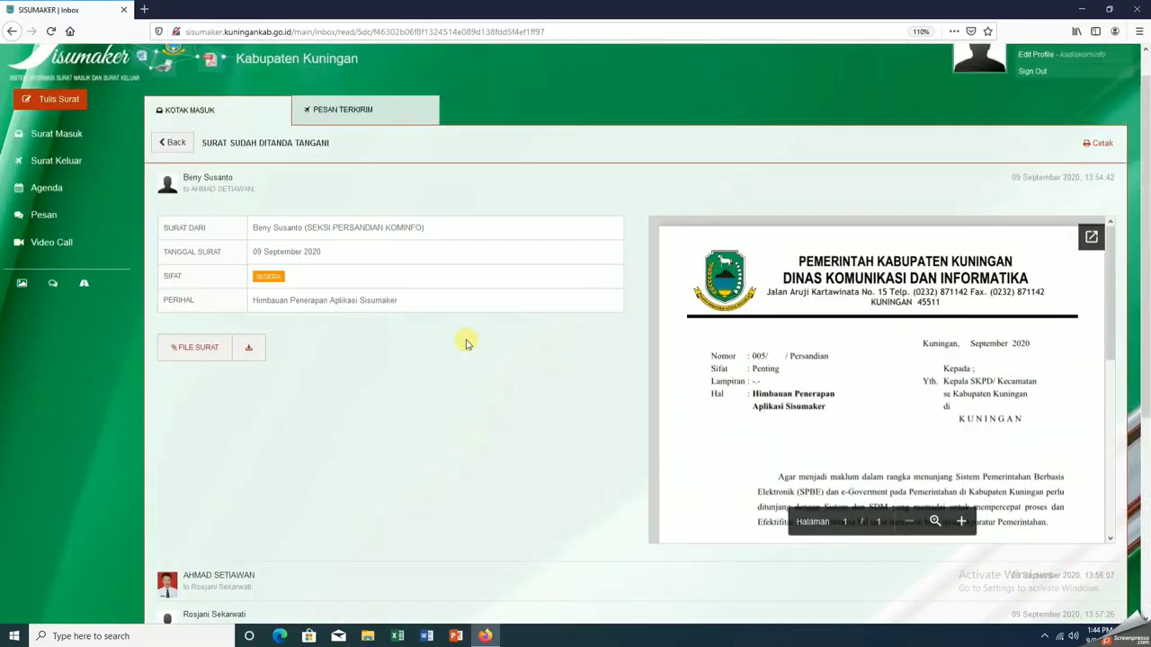
scroll(466, 342, up, 1)
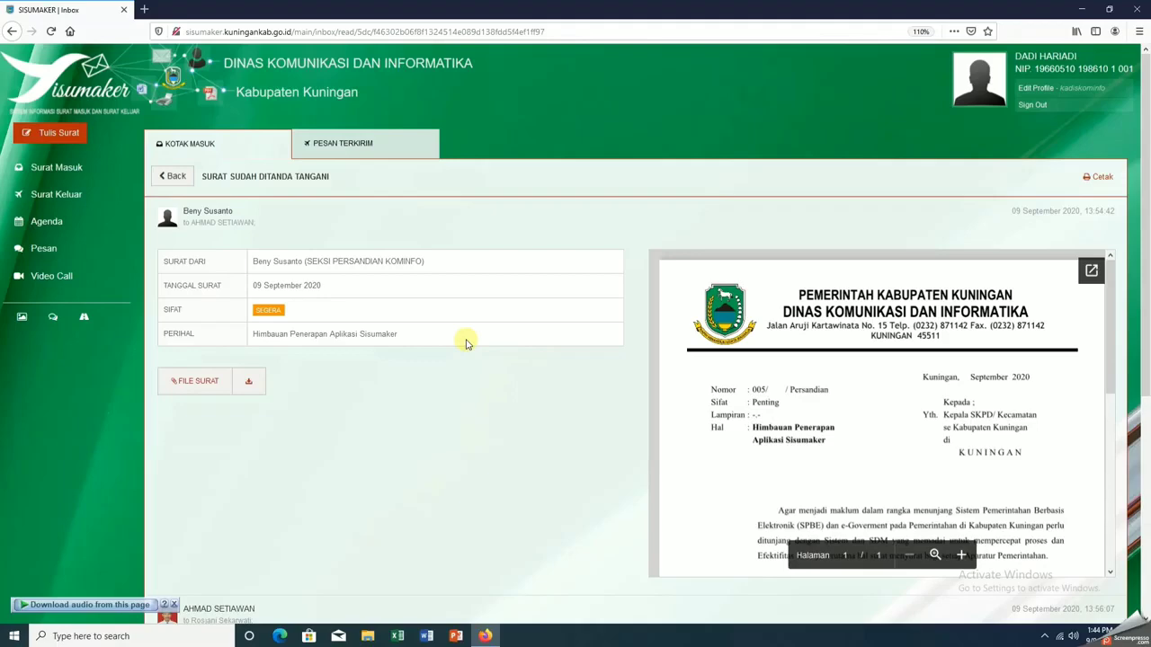
scroll(466, 343, down, 5)
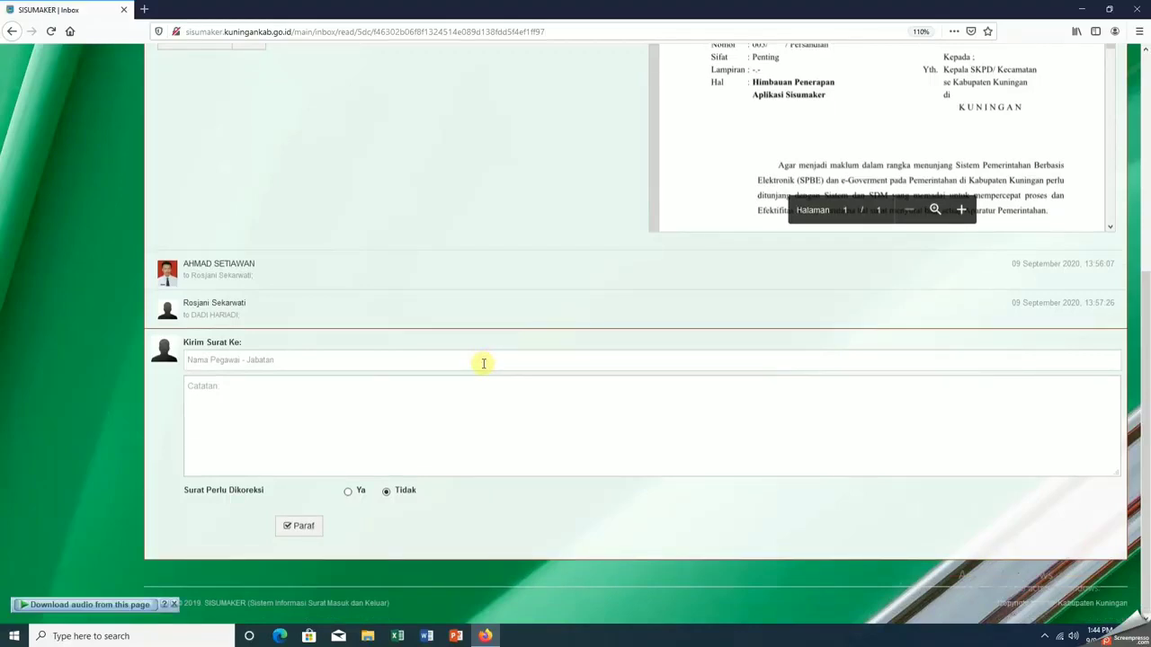
click(483, 363)
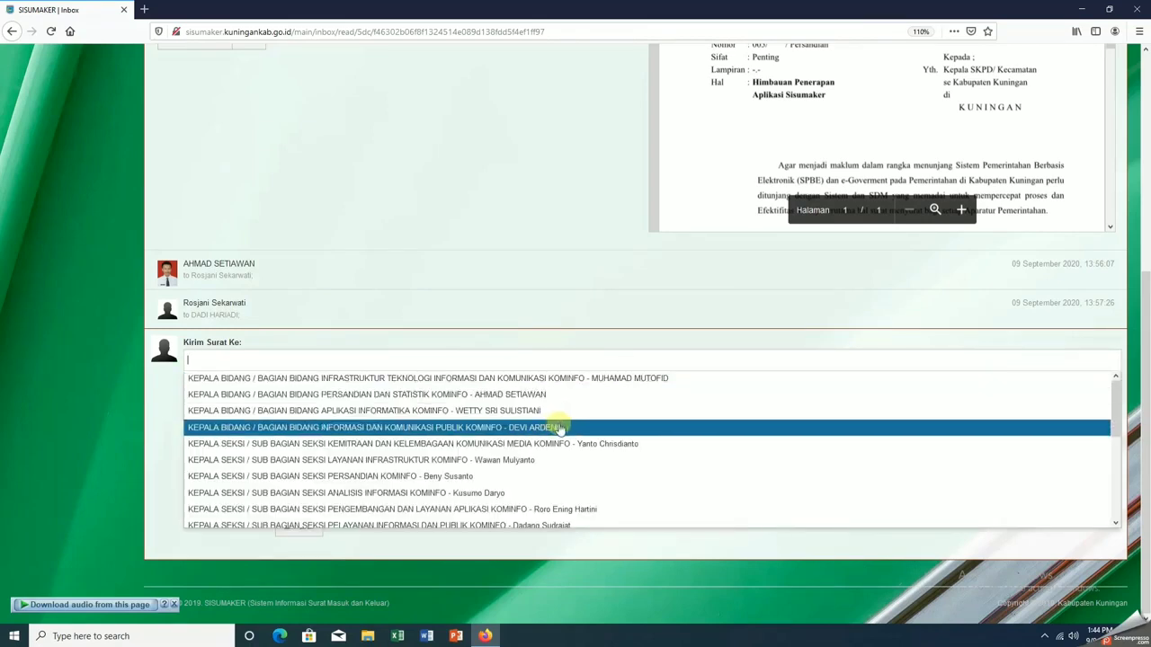
scroll(559, 432, down, 3)
scroll(559, 431, down, 1)
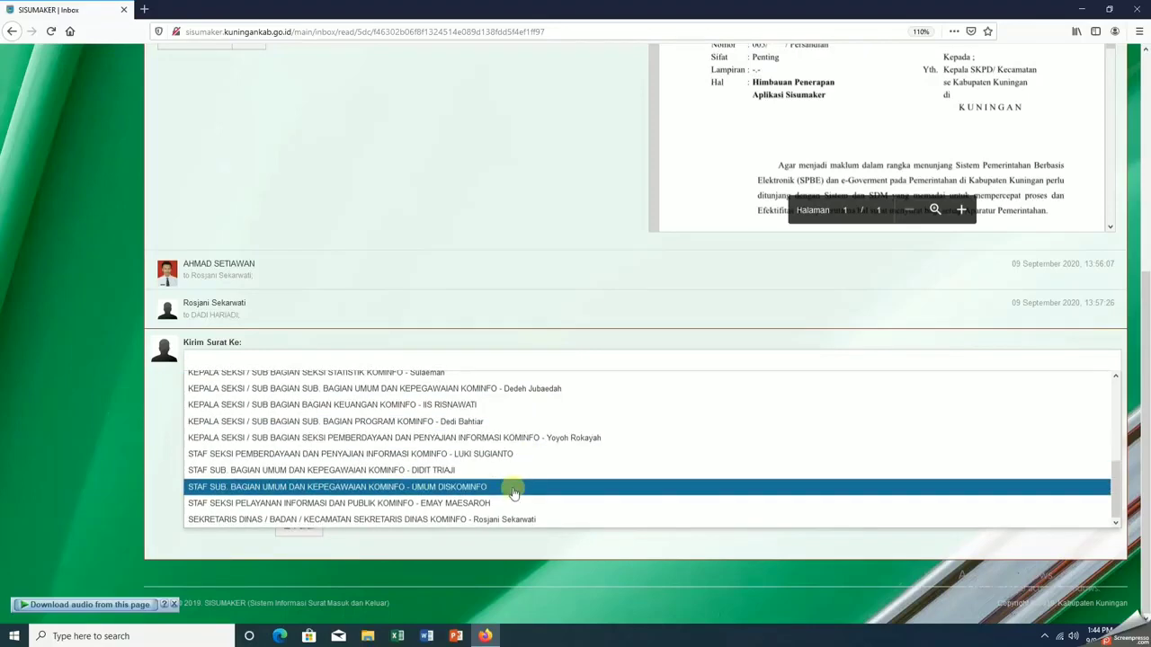
click(514, 489)
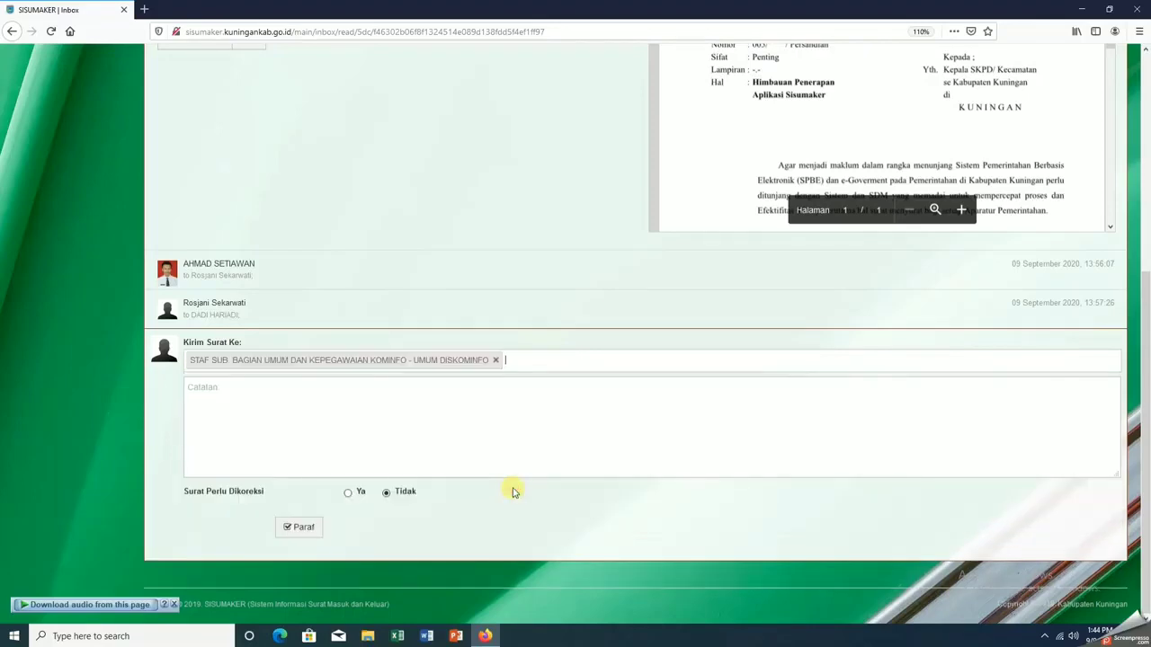
Initial the letter with the account password and send the disposition, acknowledging the notice
click(299, 530)
click(510, 370)
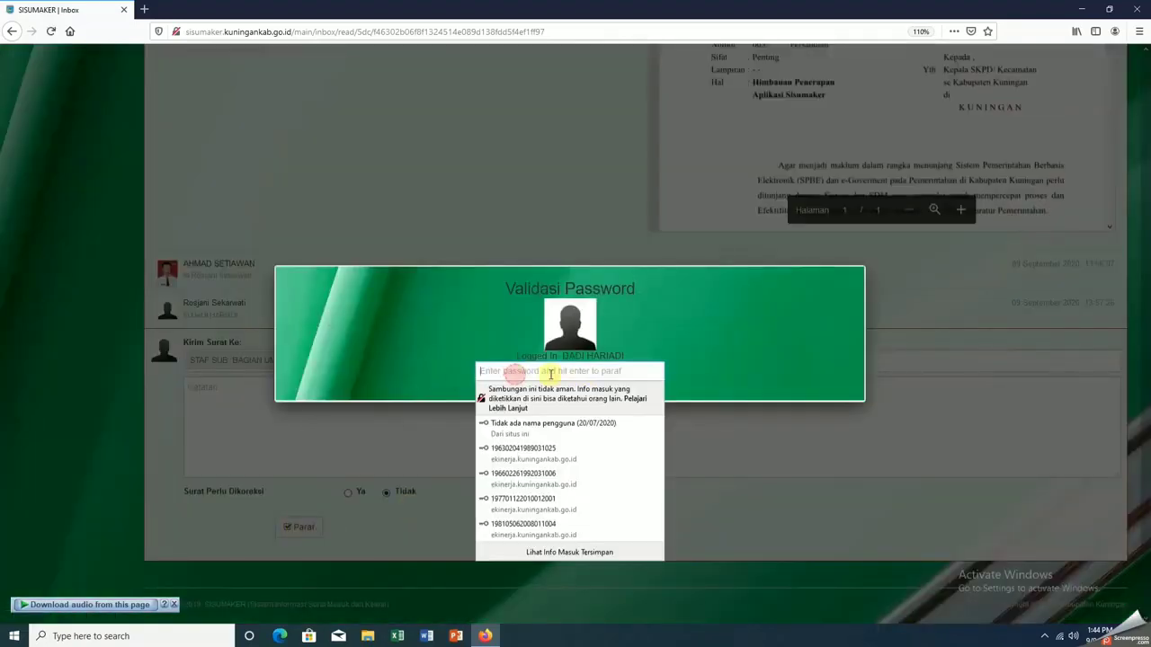
text(****)
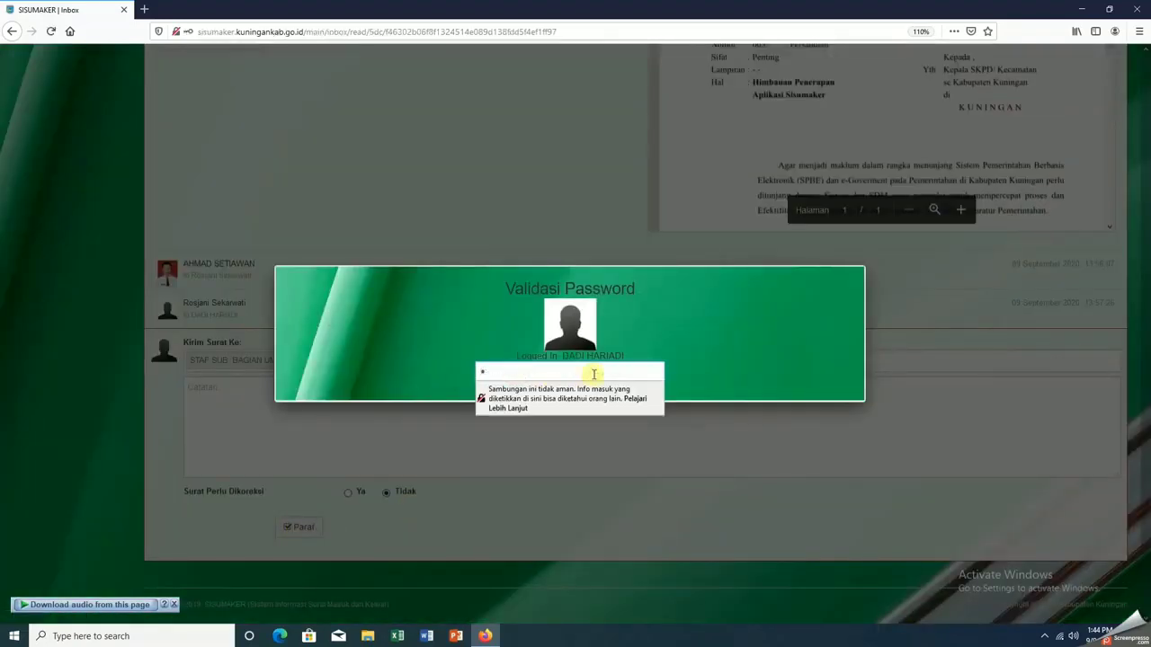
key(Return)
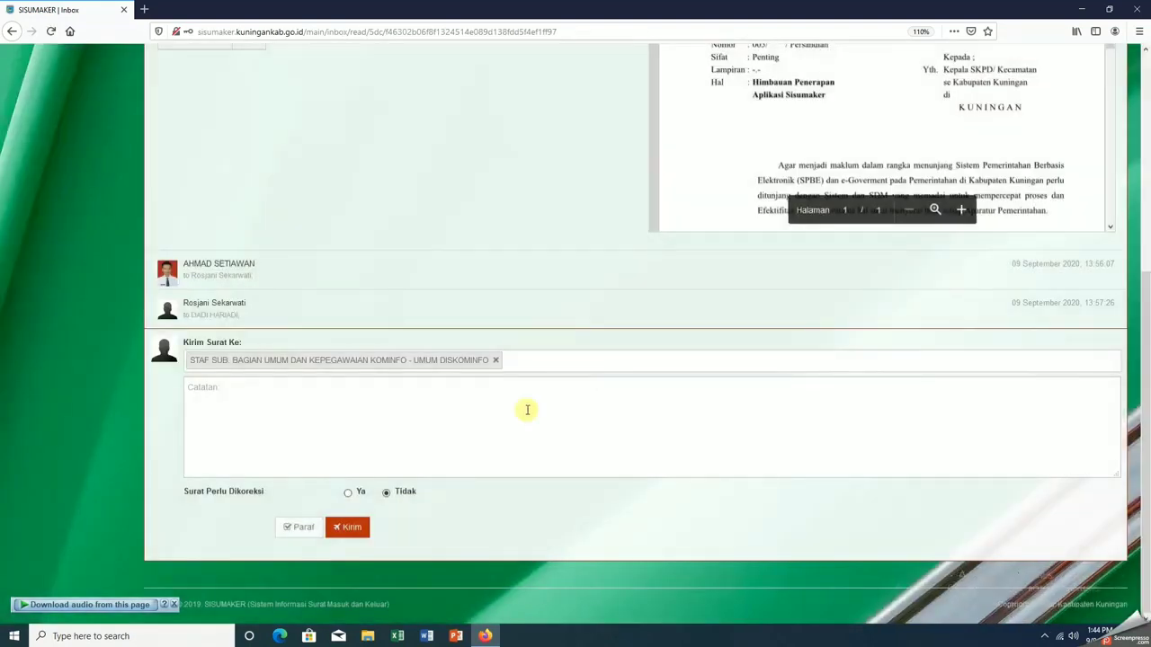
click(351, 534)
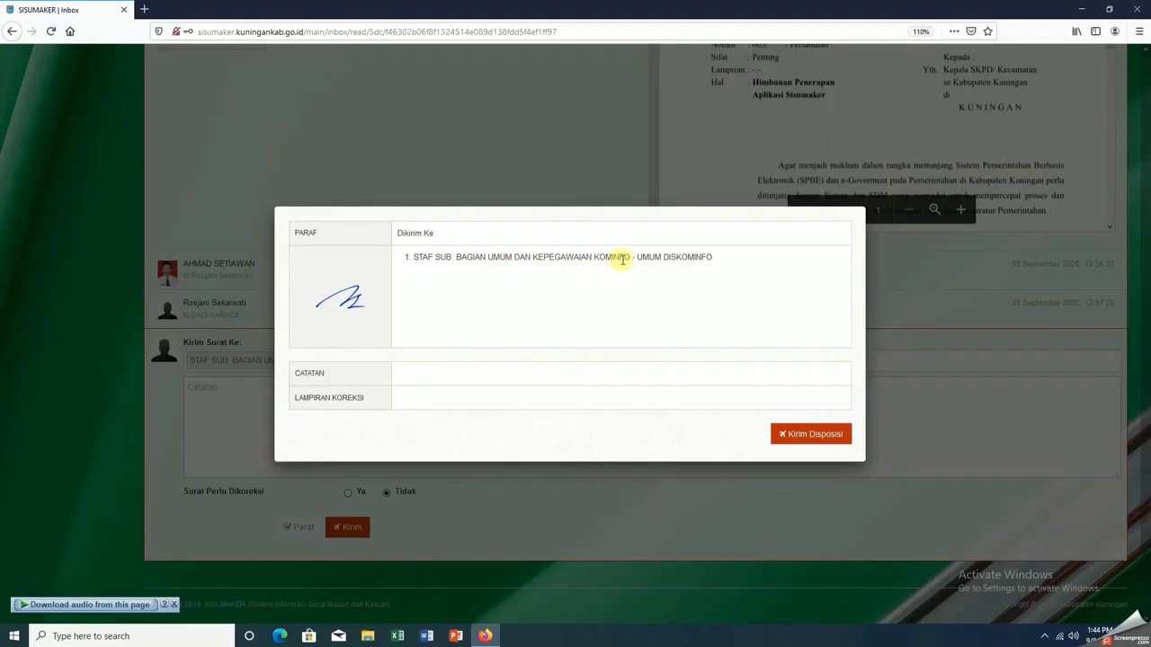
click(816, 434)
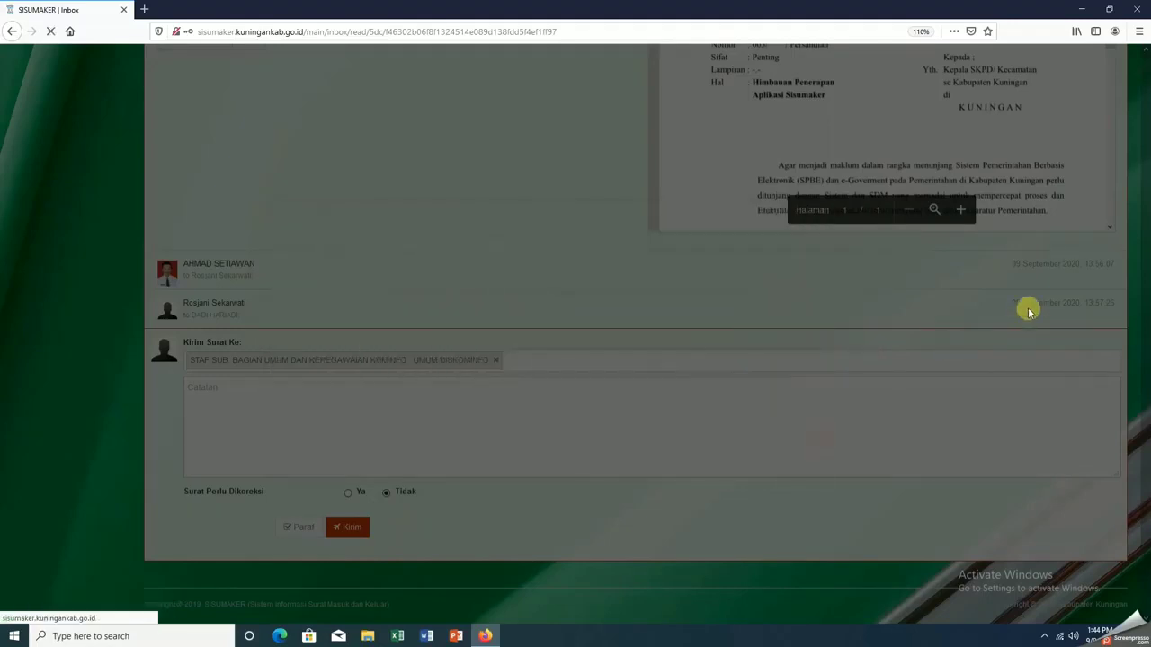
click(612, 283)
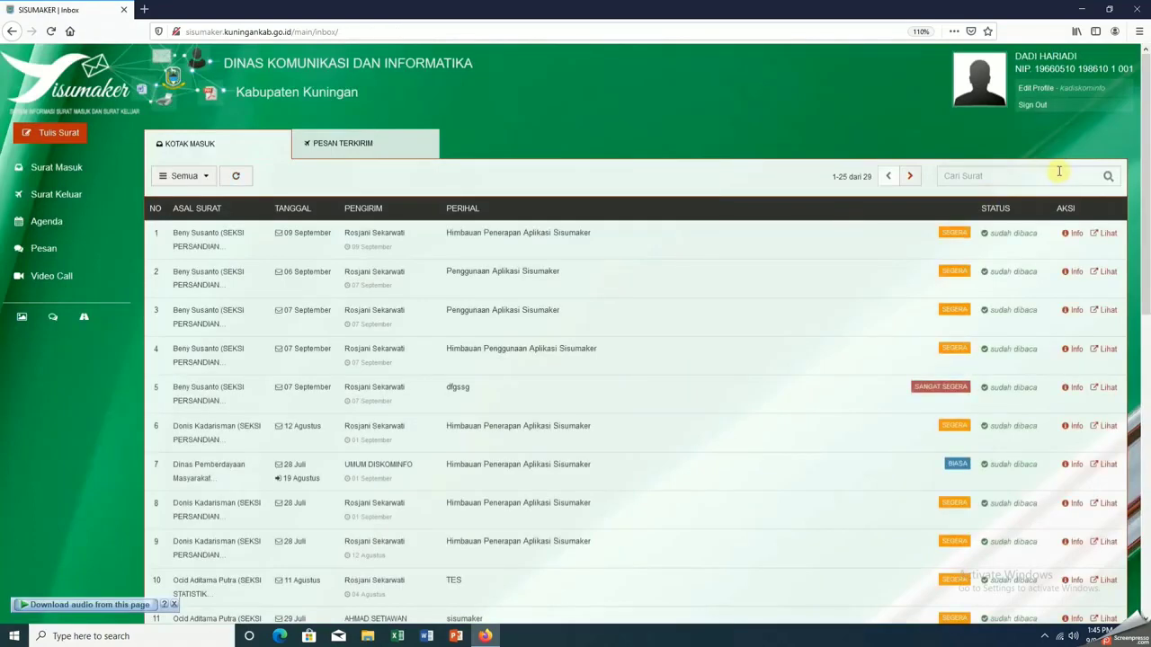
Sign out and log in with the general affairs staff account's username and password
click(1032, 106)
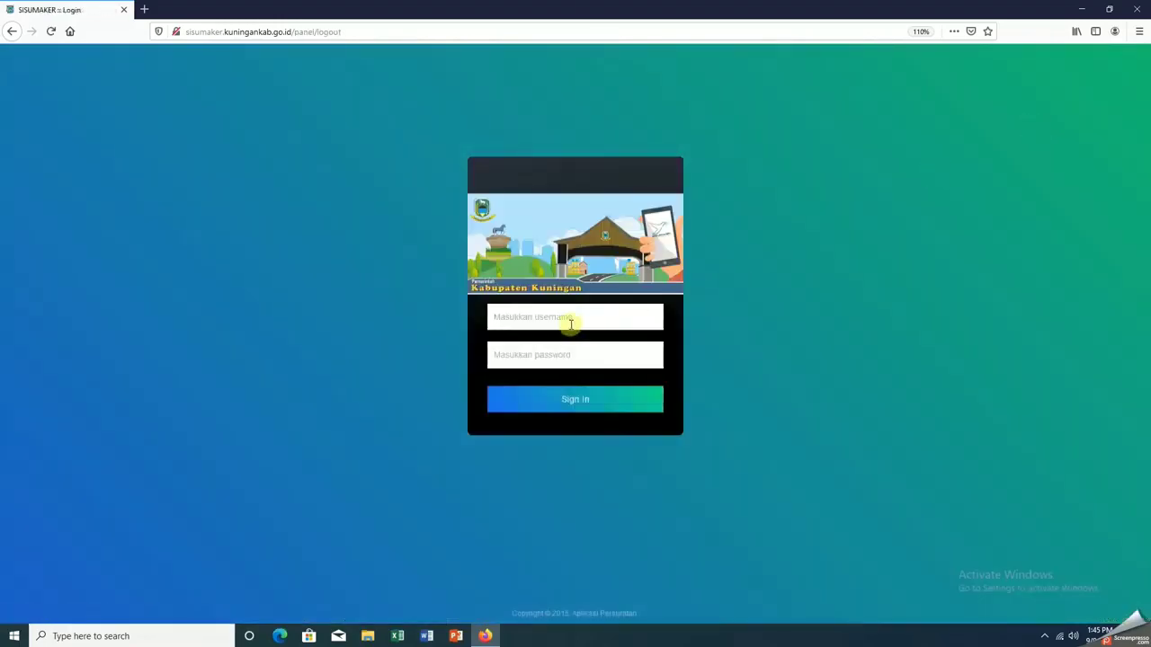
click(570, 318)
text(umumdiskominfo)
key(Tab)
text(****)
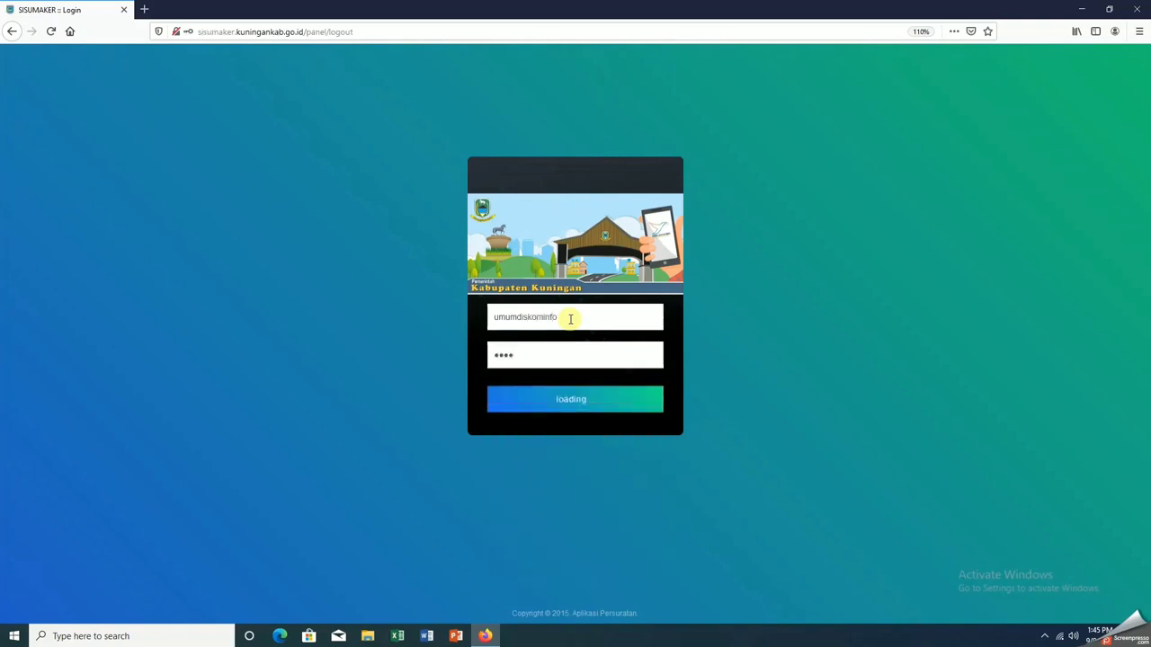
key(Return)
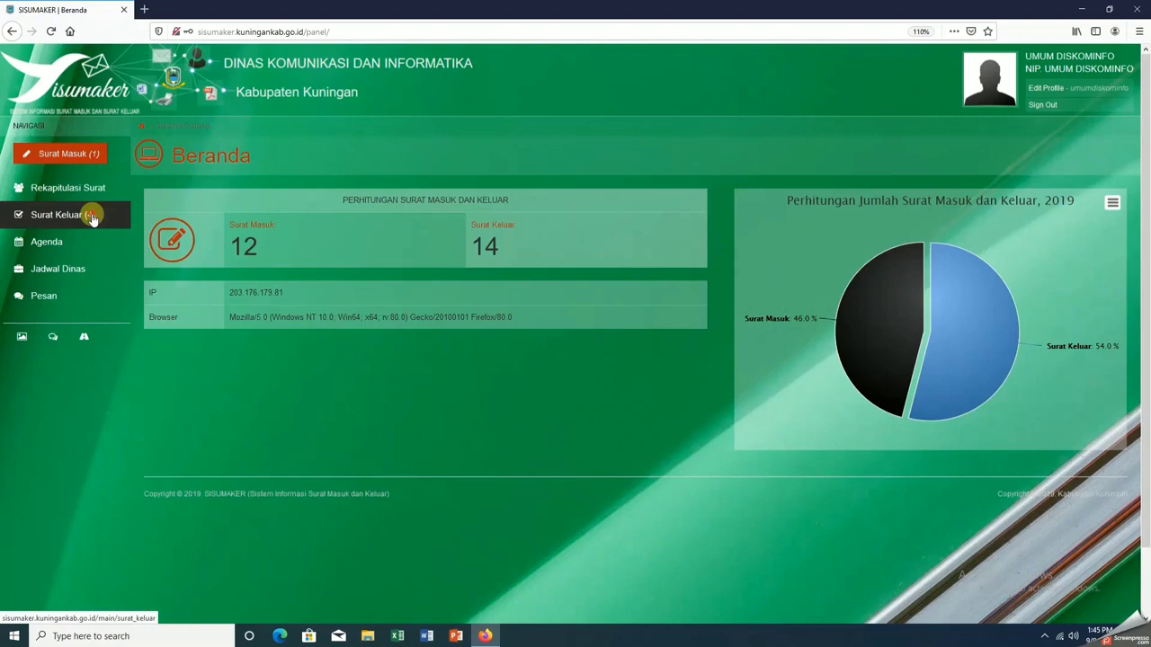
Open Surat Keluar and save the first letter's Word file
click(91, 218)
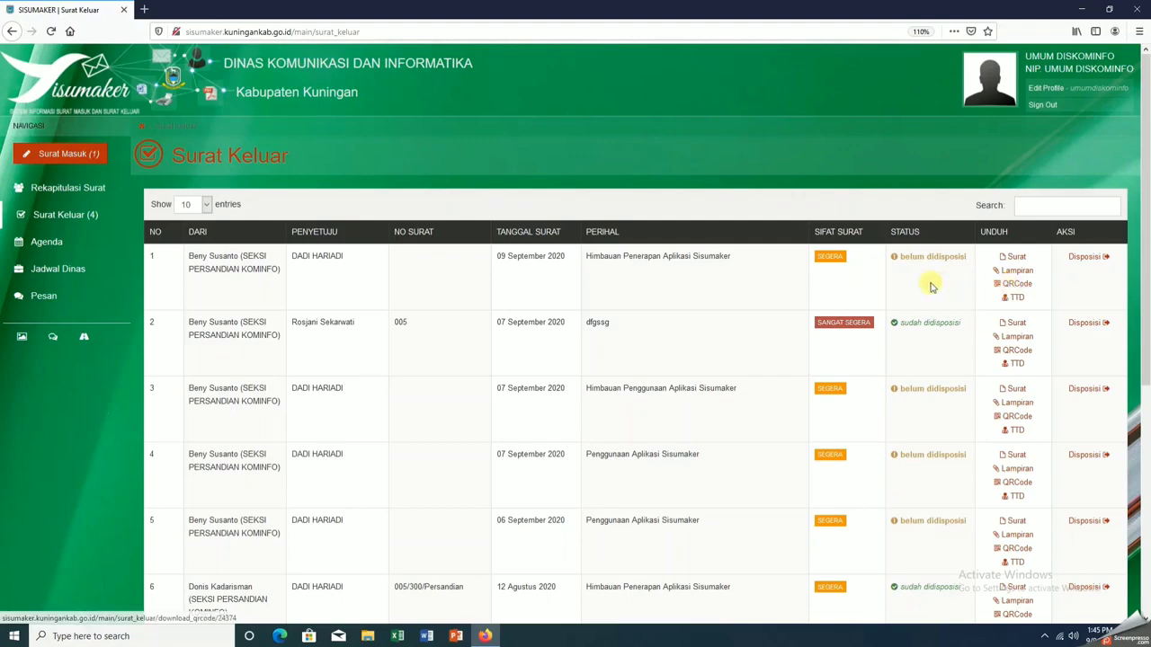
click(1016, 257)
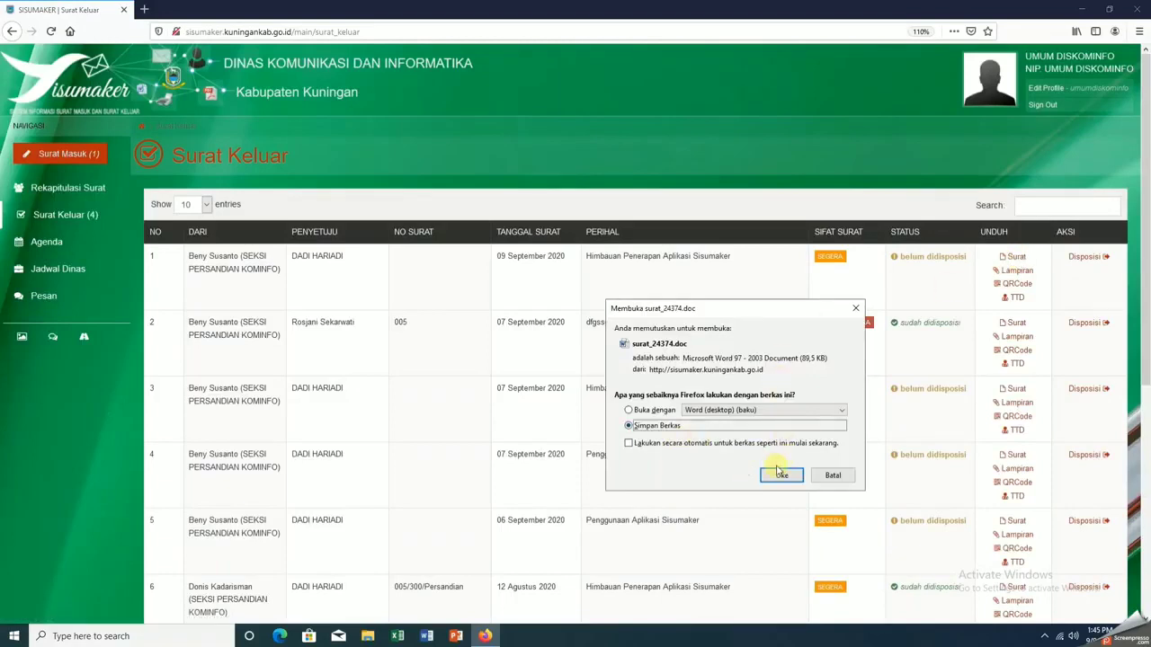
click(781, 477)
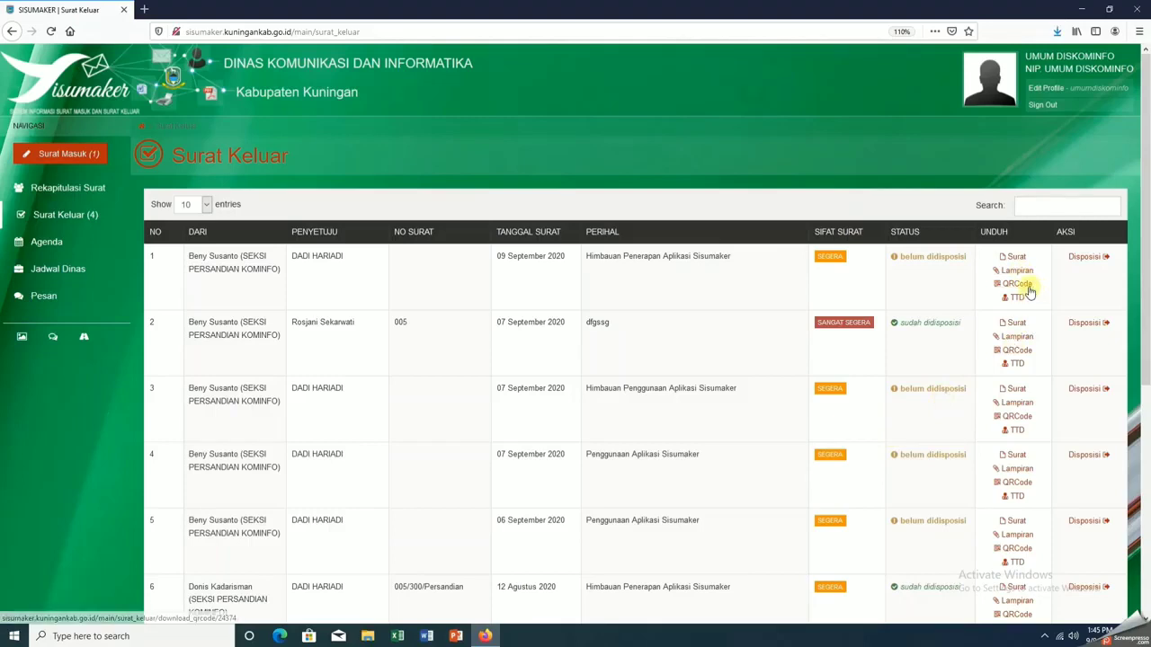
Save the first letter's QR code and signature images, then show recent downloads
click(1018, 285)
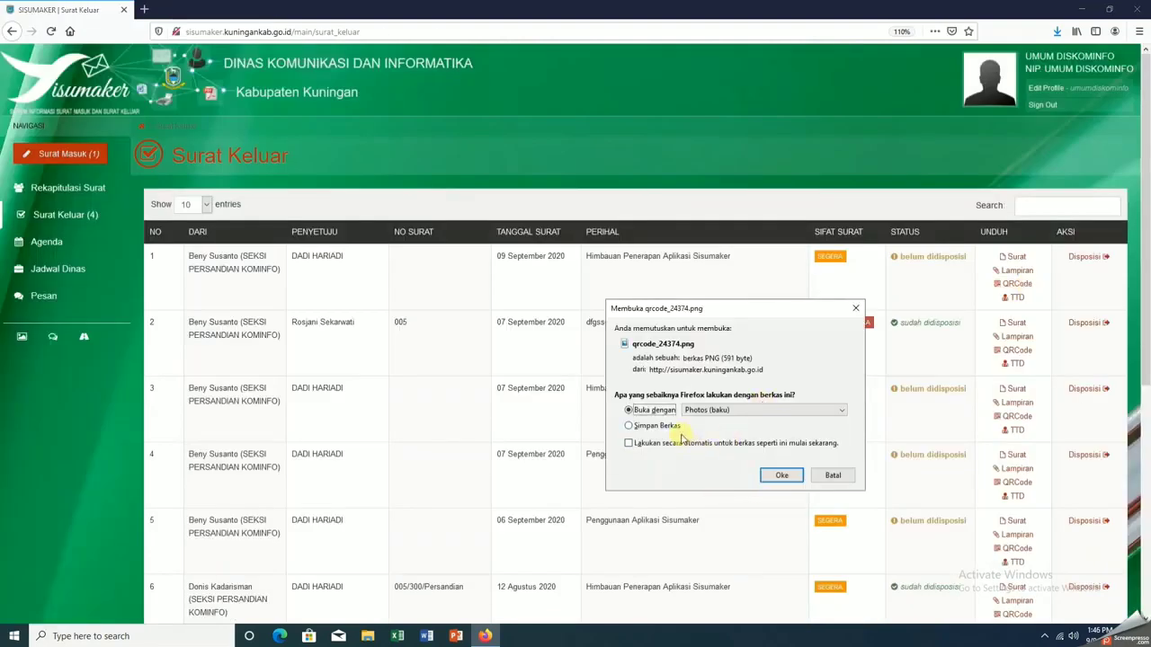
click(661, 427)
click(778, 476)
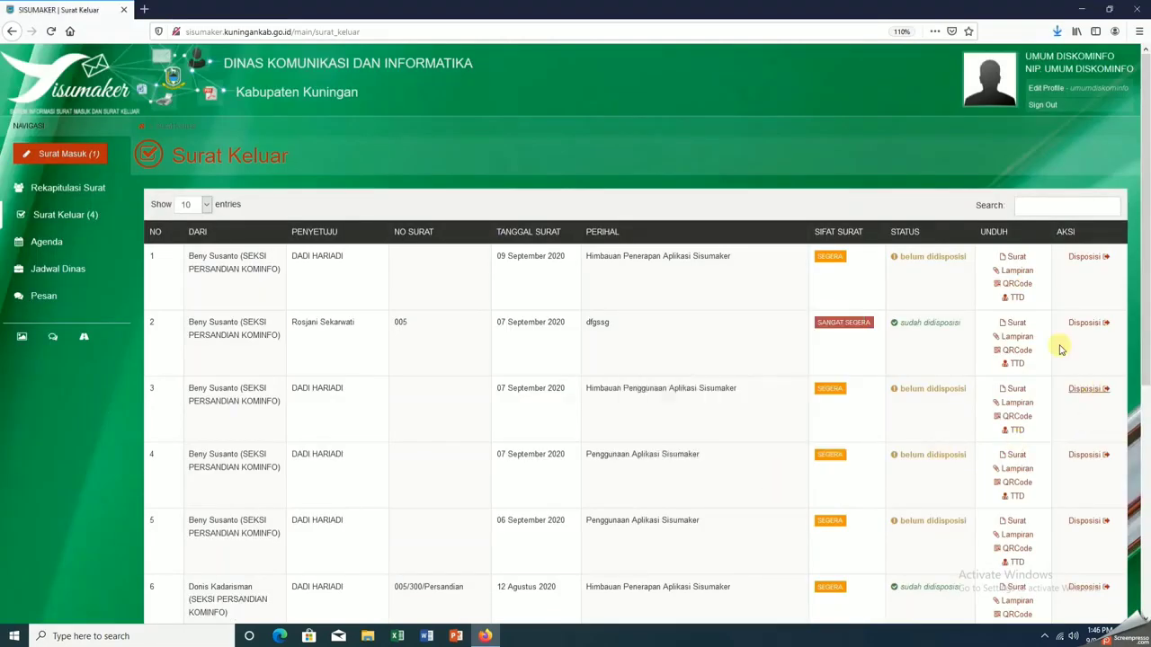
click(1015, 297)
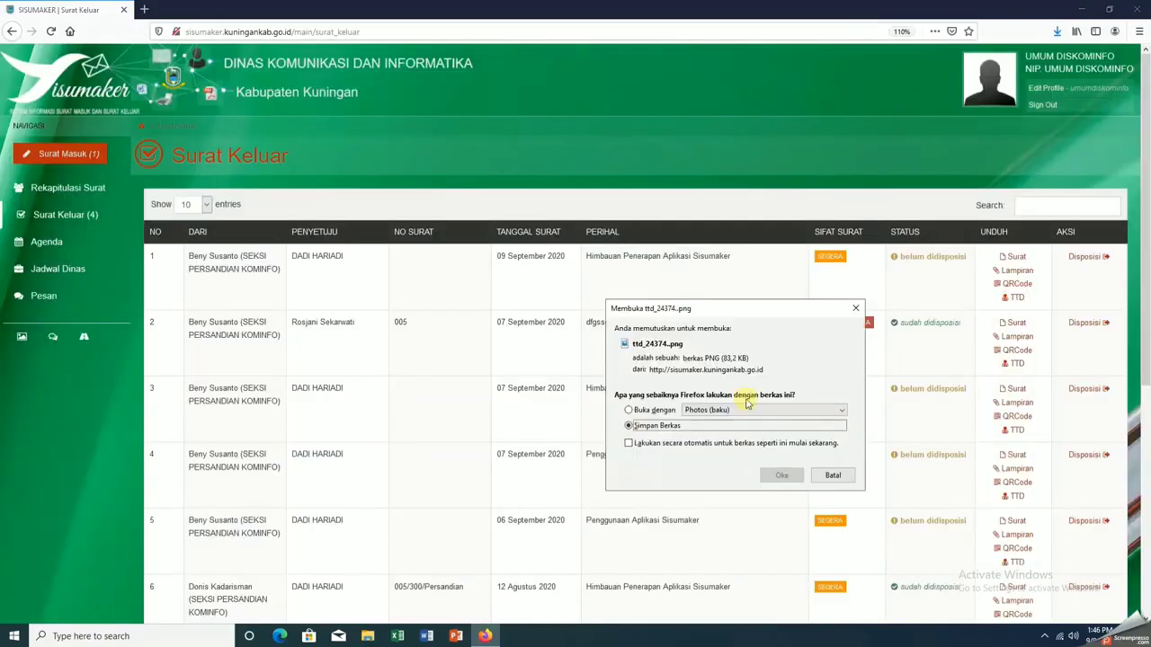
click(781, 475)
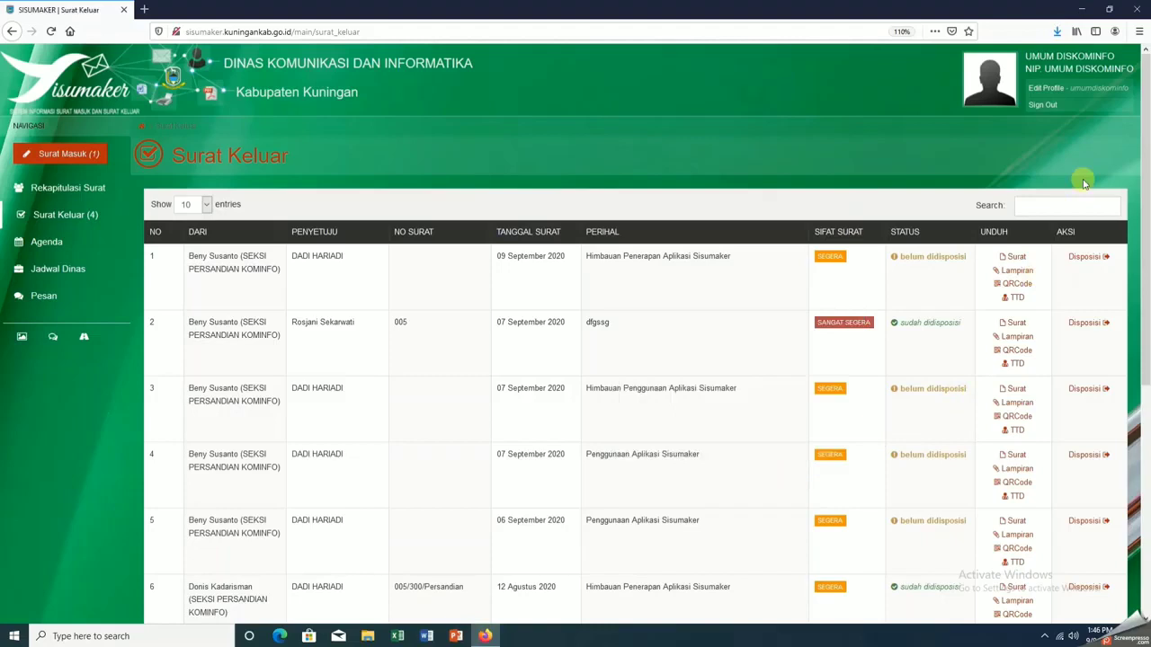
click(1059, 34)
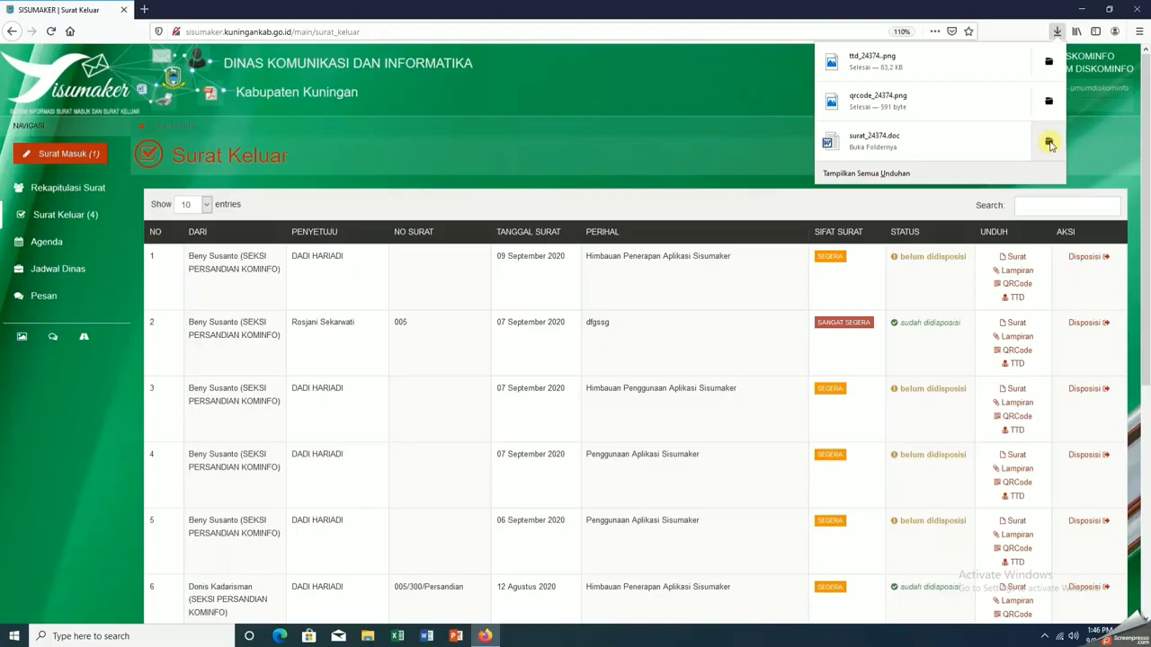
Open surat_24374 from the Downloads folder in Word
click(1049, 144)
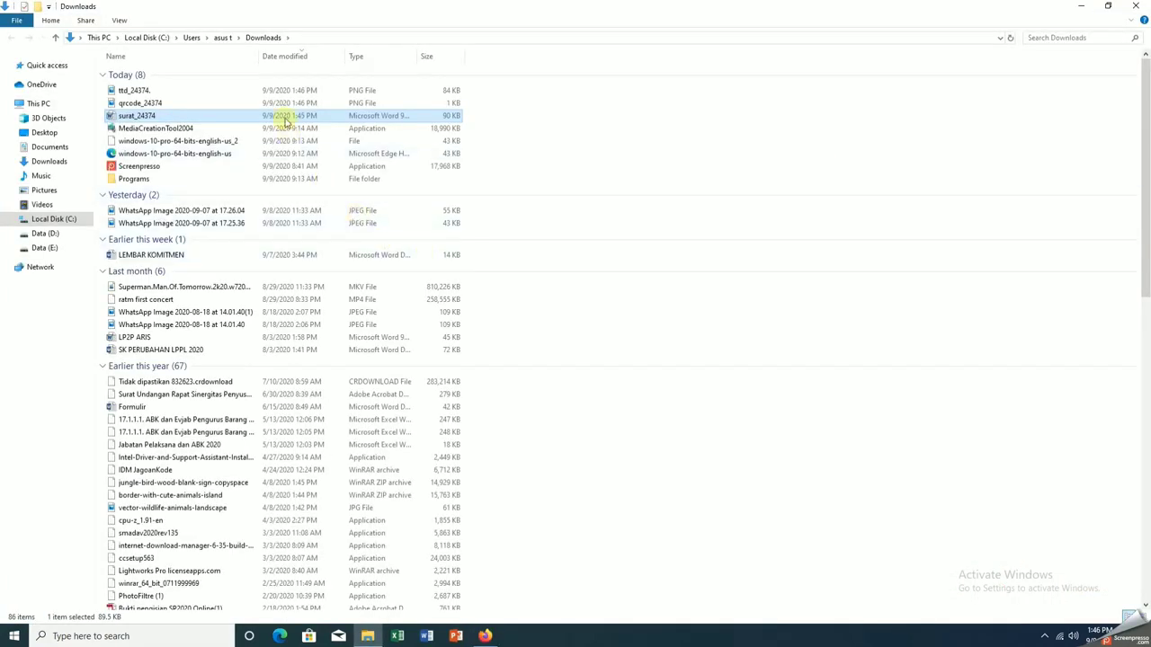
double_click(284, 122)
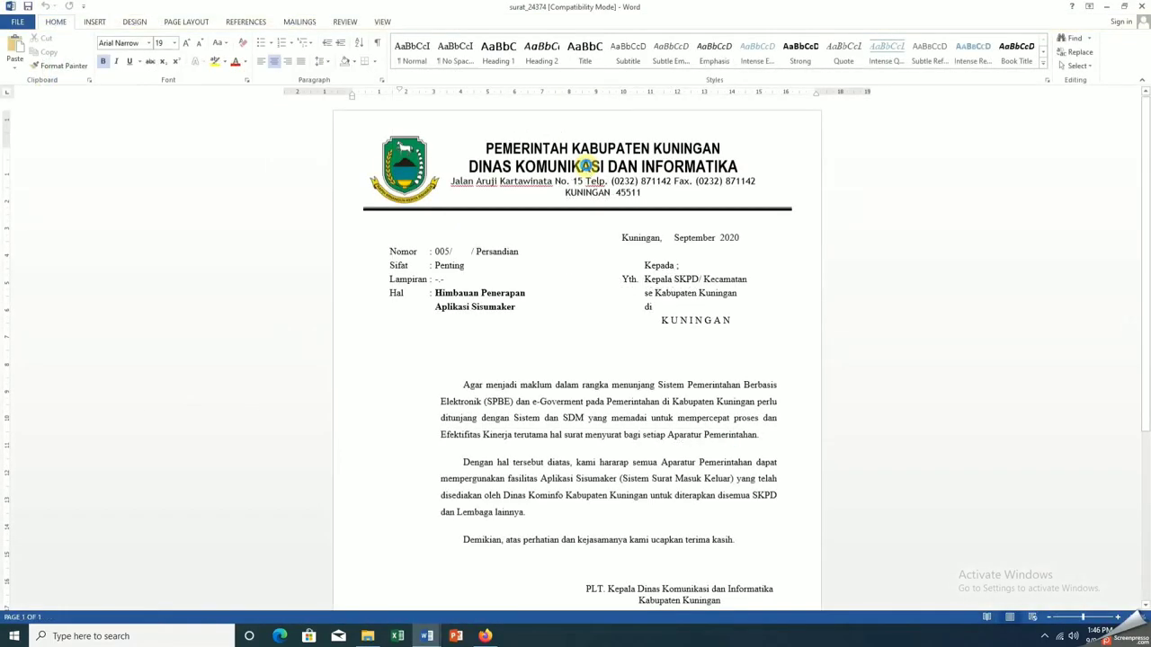
Fill 105 into the letter number blank, removing the extra space, and insert 09 after Kuningan
scroll(622, 269, down, 1)
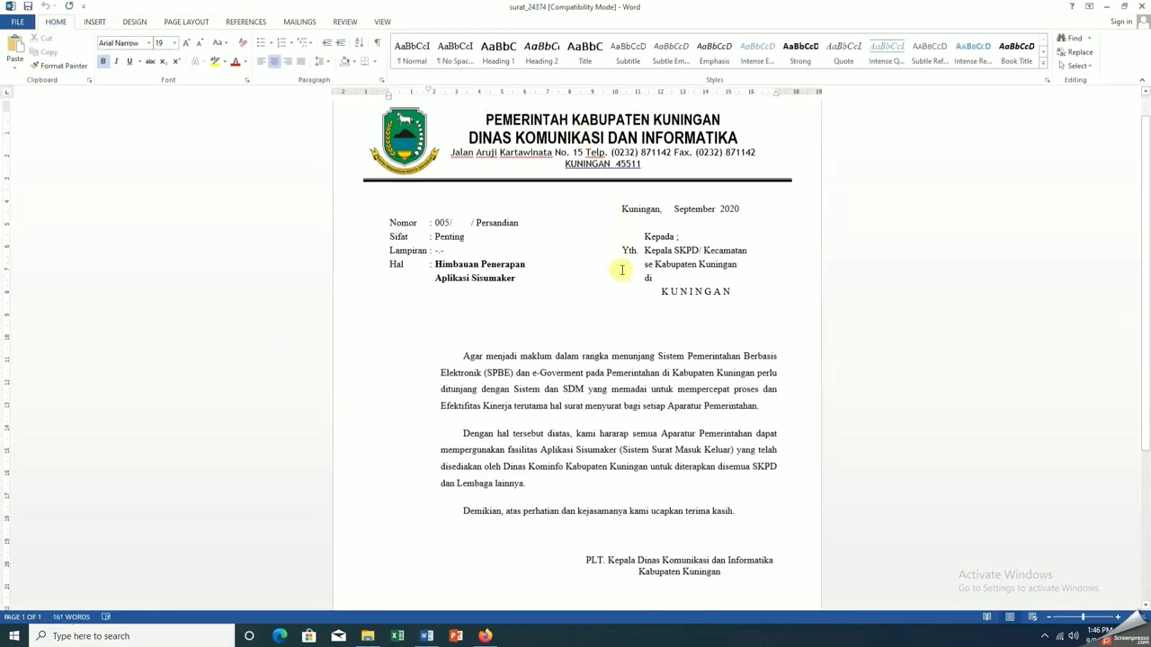
scroll(620, 268, down, 2)
scroll(621, 268, up, 1)
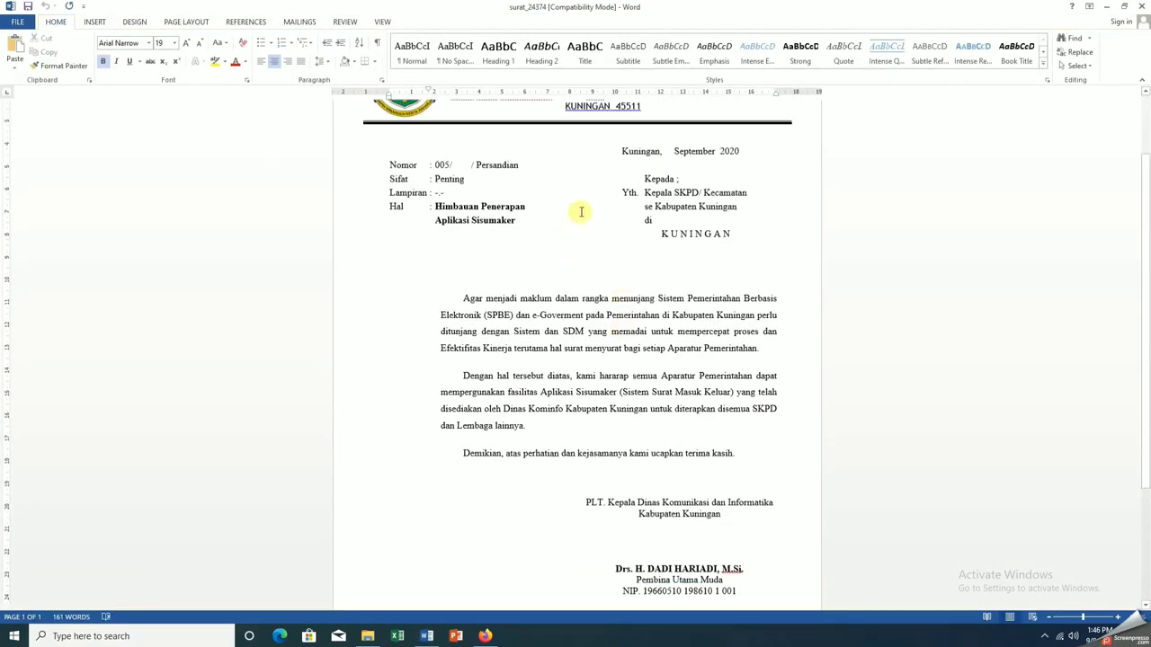
click(457, 165)
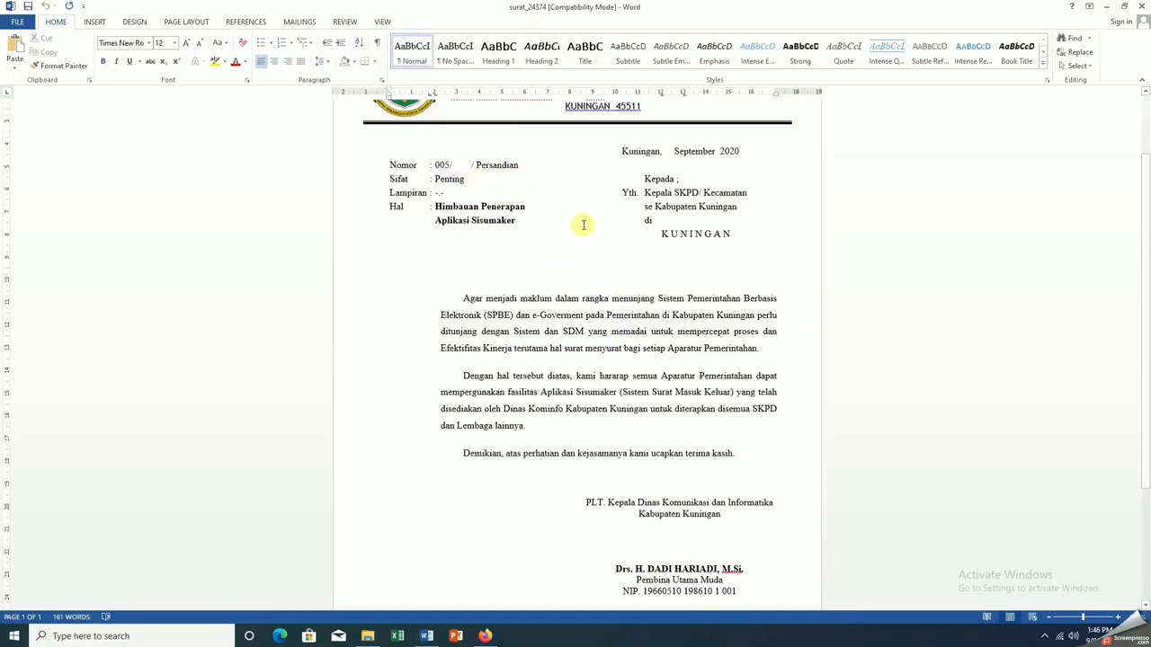
text(105)
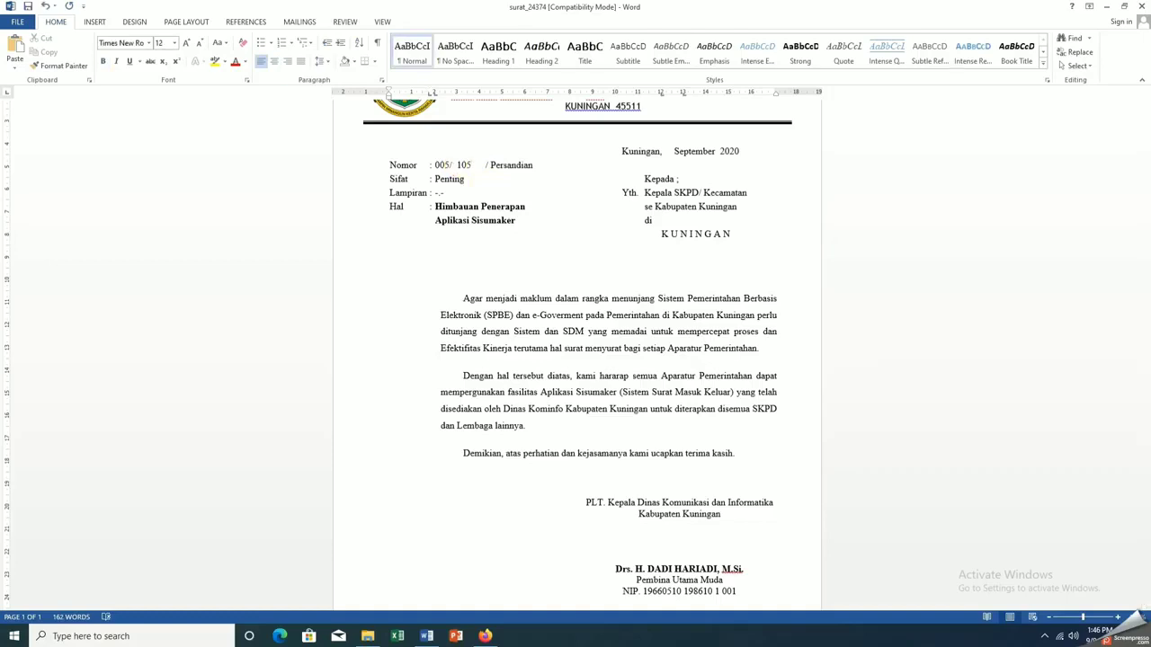
key(Delete)
key(Delete)
key(Delete)
key(Delete)
click(665, 153)
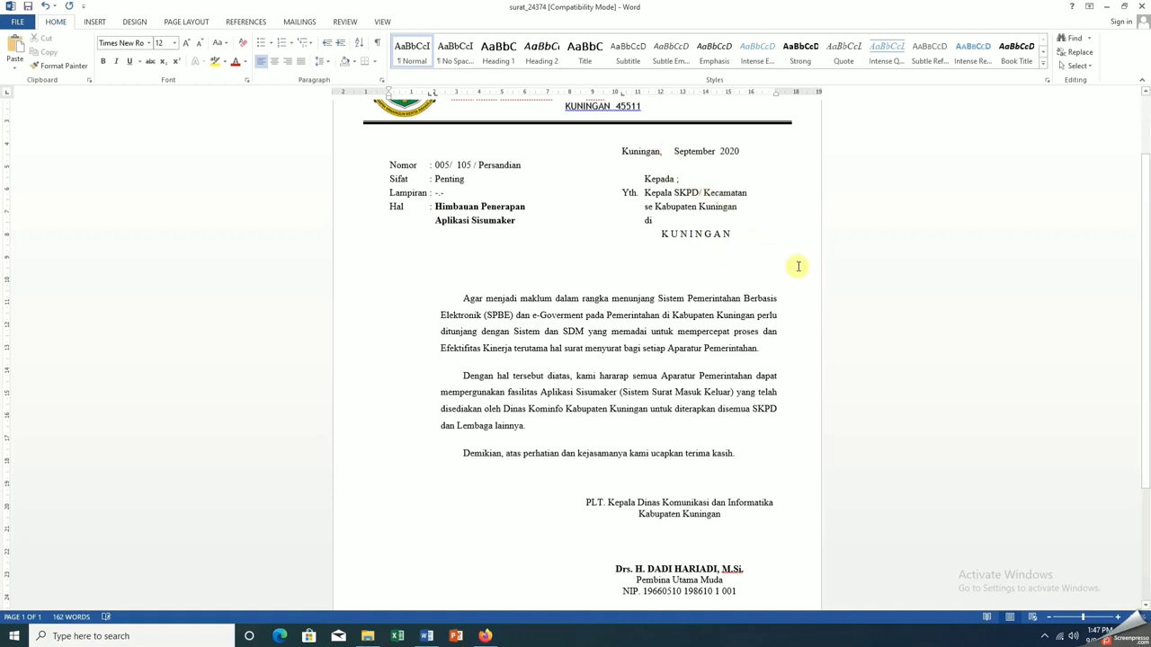
text(09)
scroll(881, 403, down, 3)
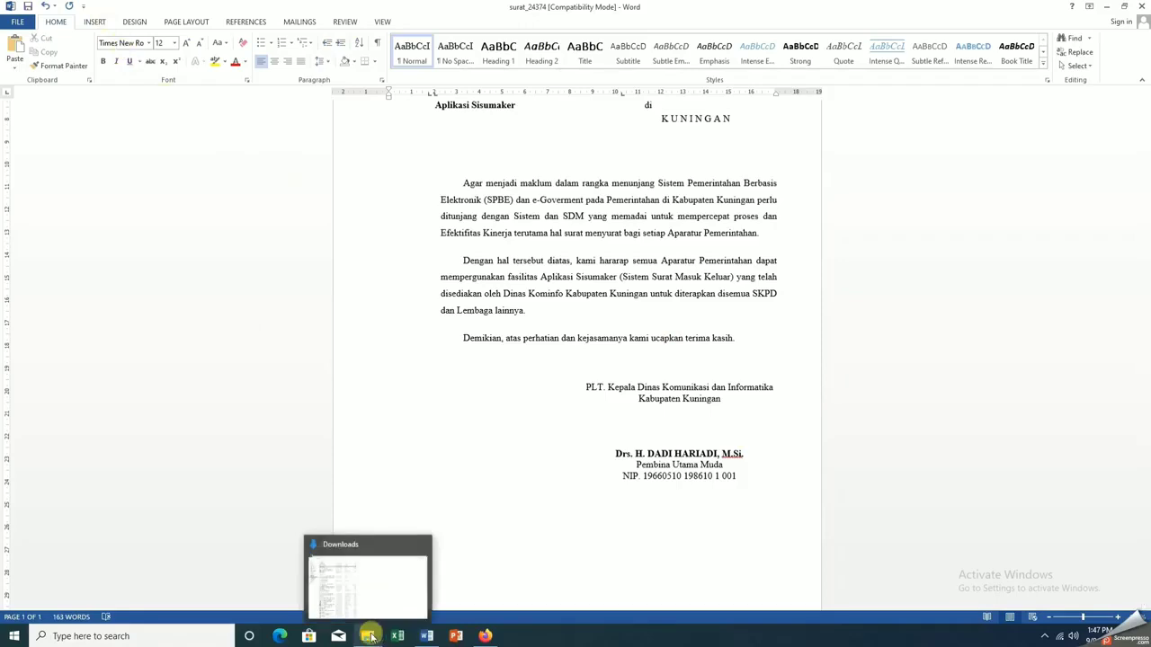
Paste the ttd_24374 stamp-signature and qrcode_24374 images into the letter's signature space
click(367, 636)
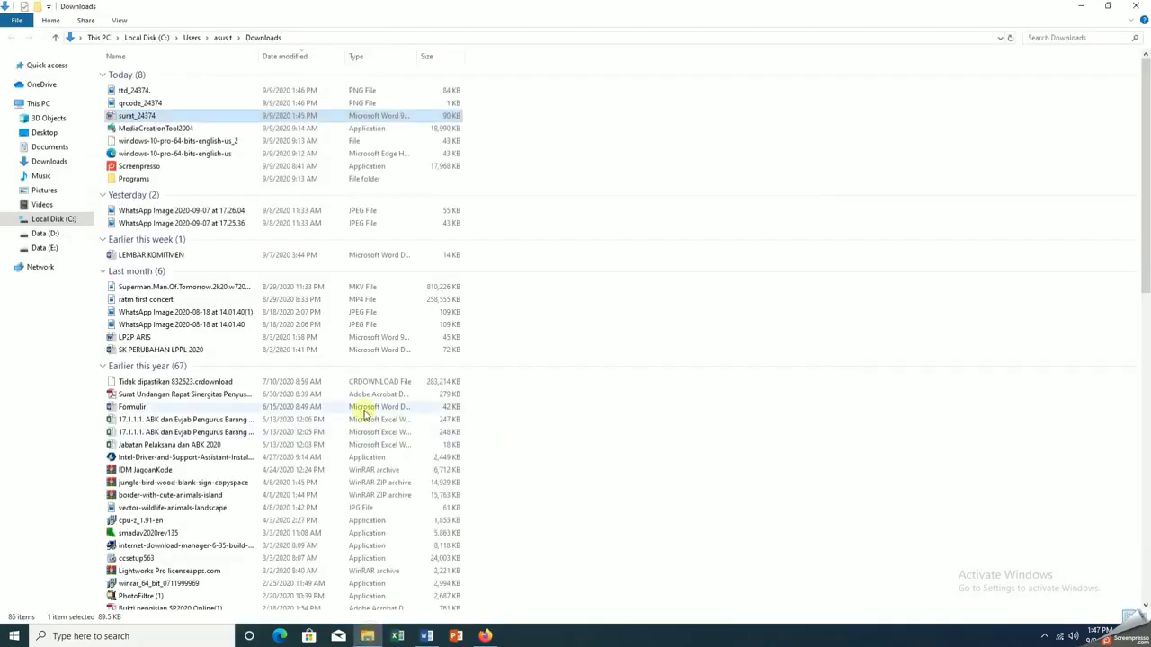
click(182, 90)
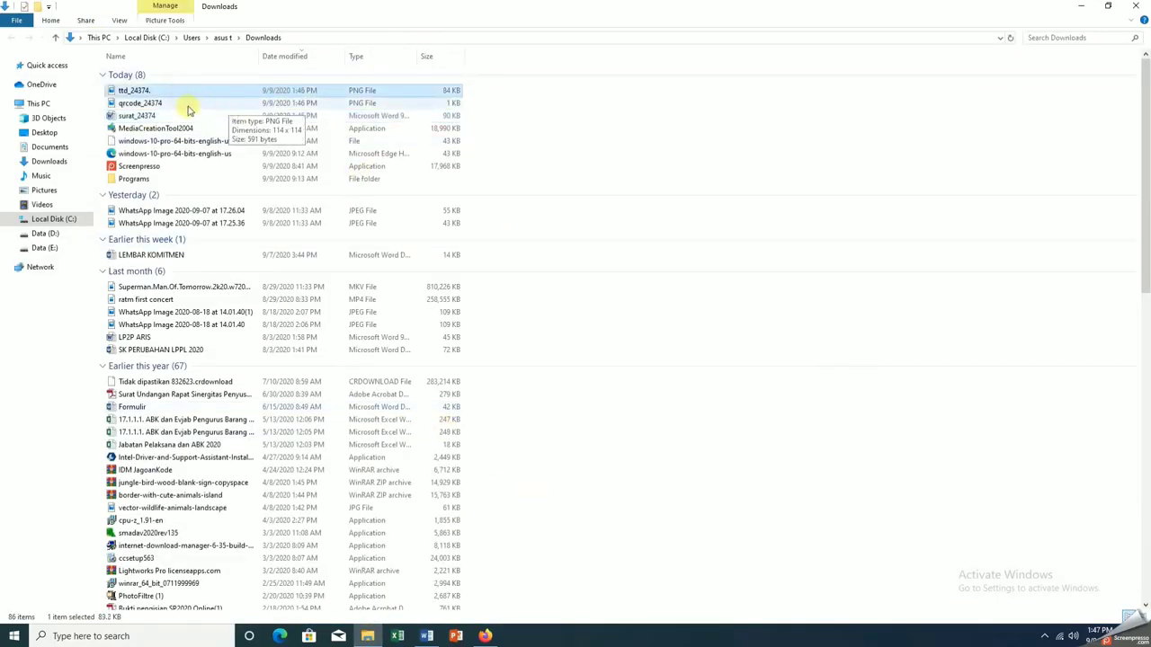
ctrl+click(185, 104)
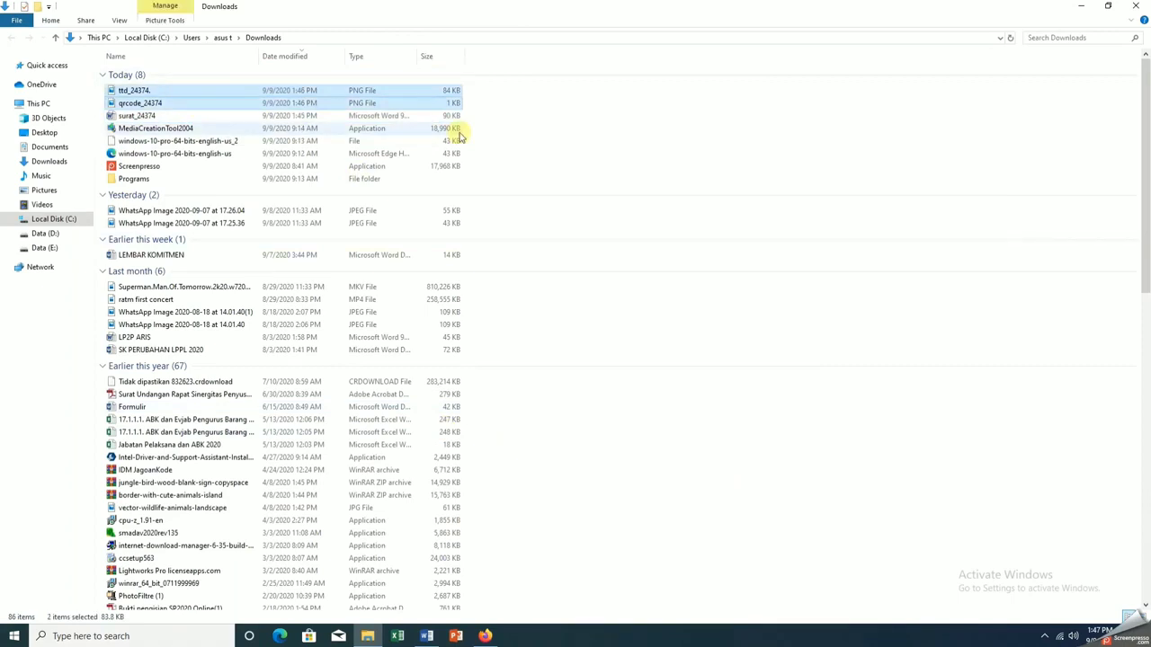
click(426, 636)
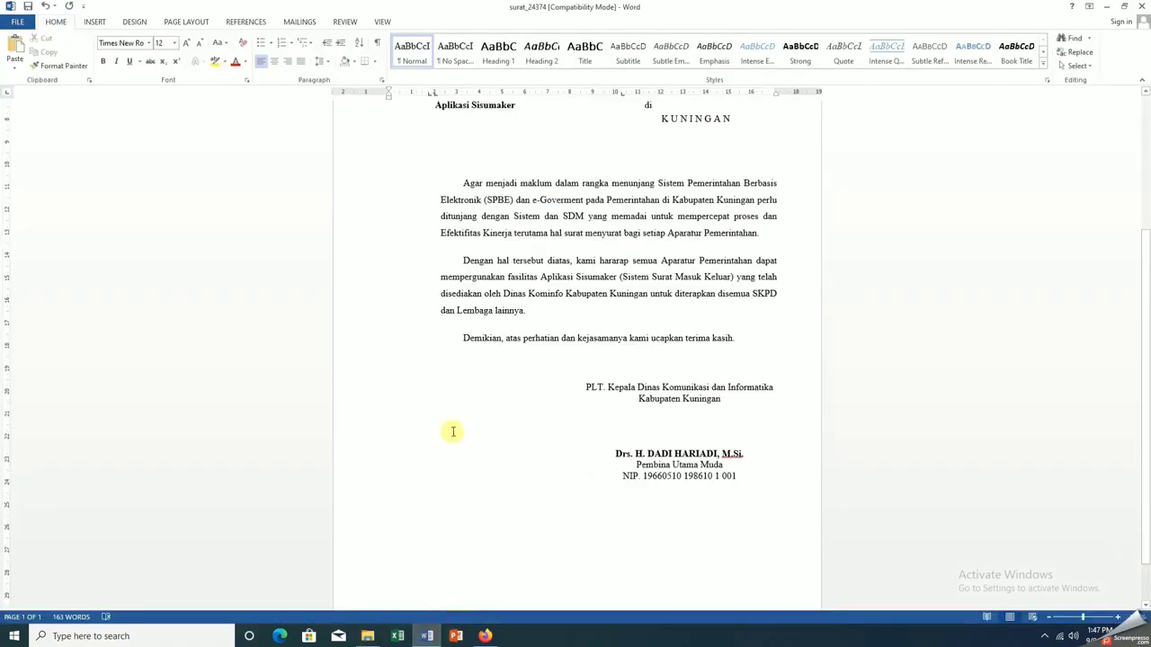
right_click(435, 423)
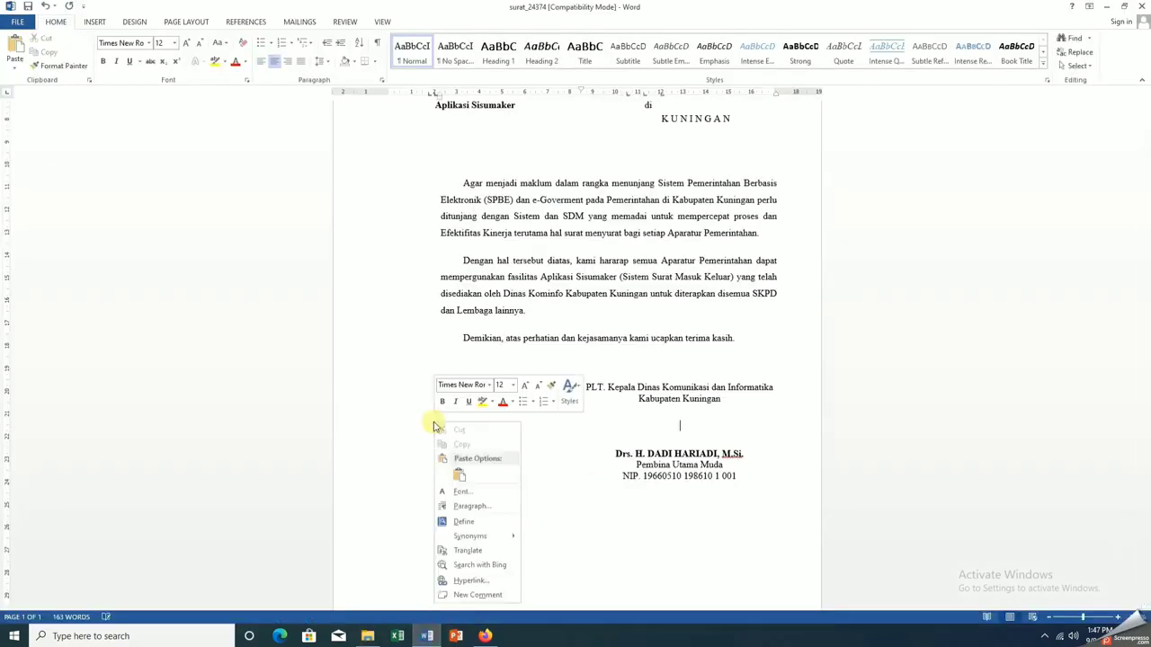
click(460, 477)
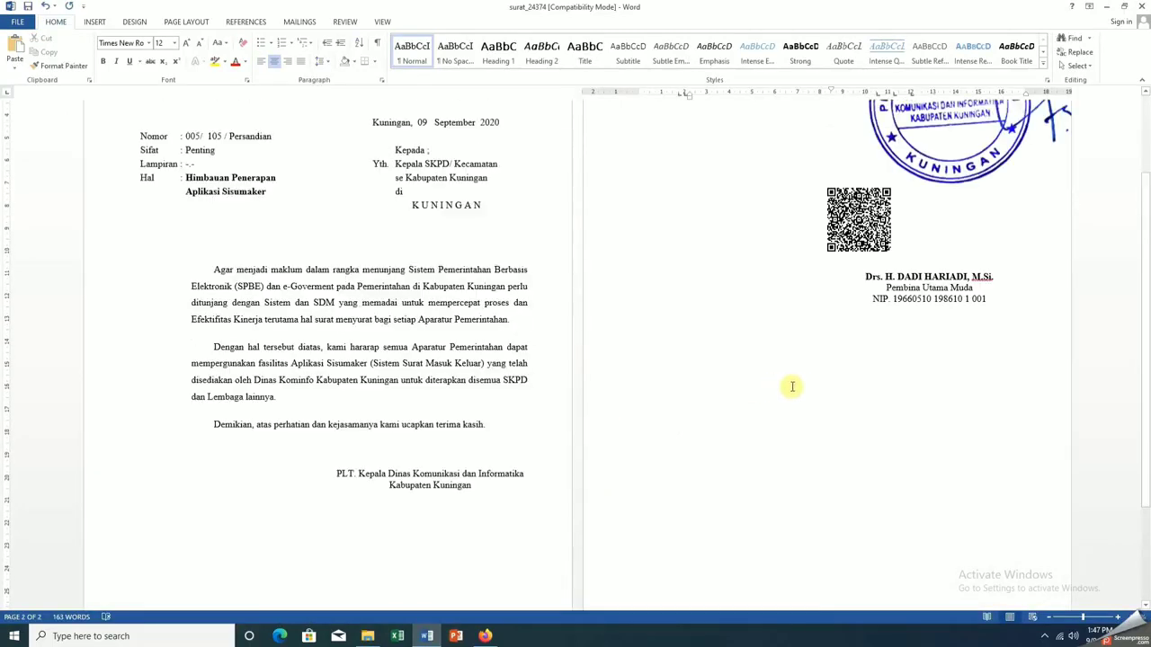
scroll(792, 387, up, 2)
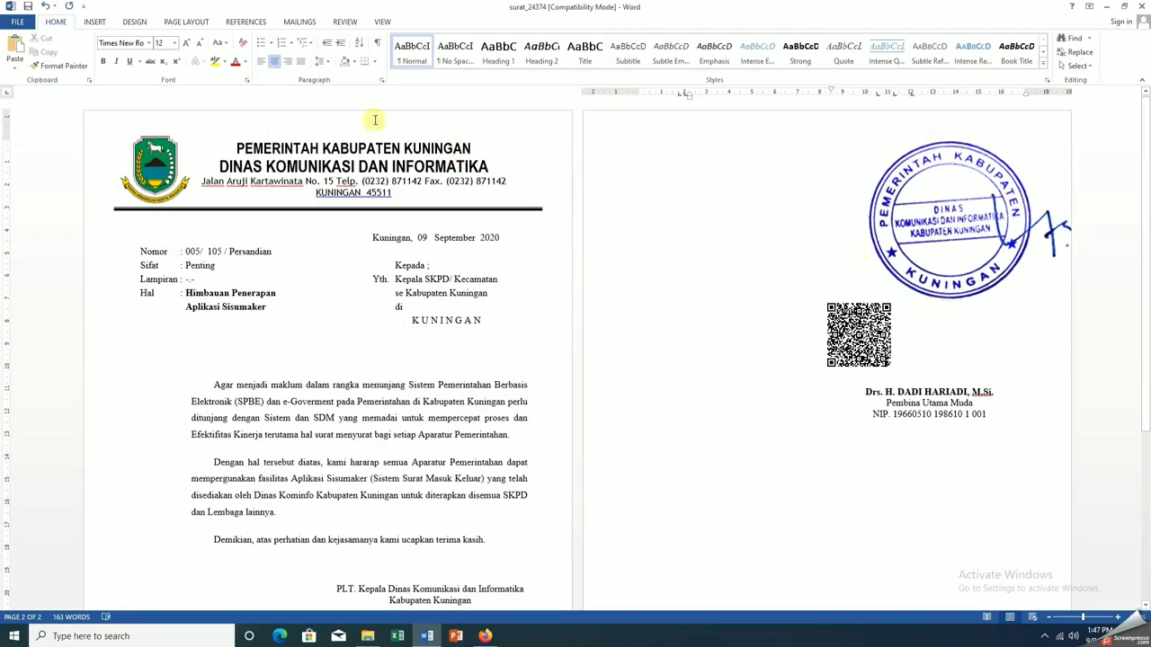
Set the stamp picture's wrapping to Behind text
click(949, 252)
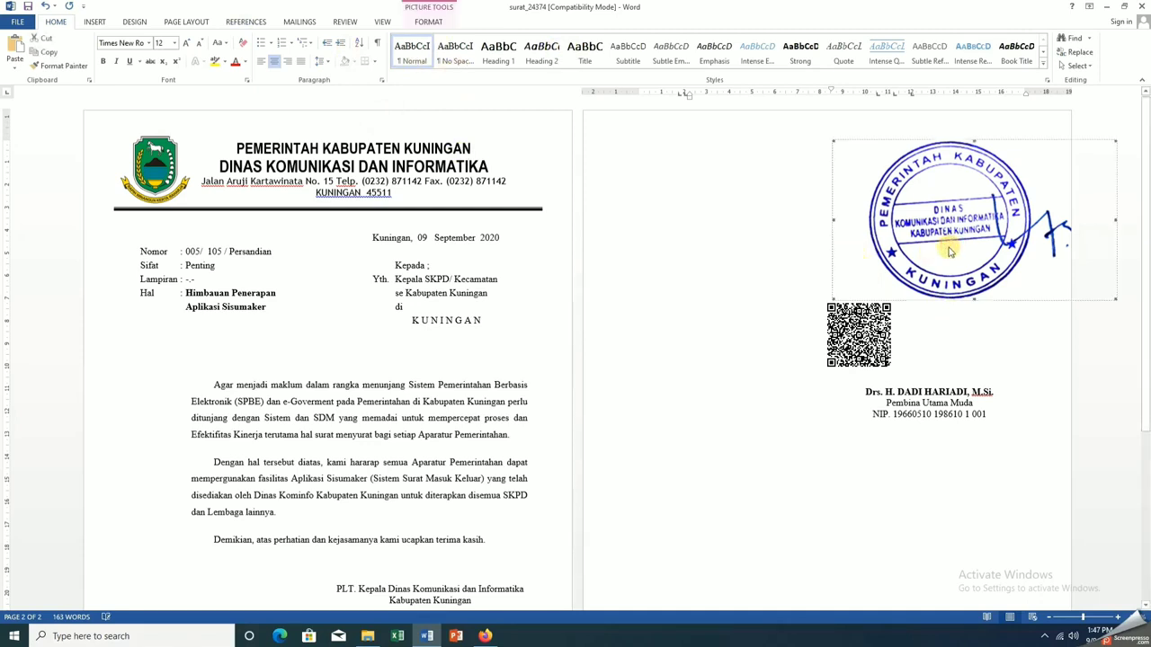
right_click(884, 209)
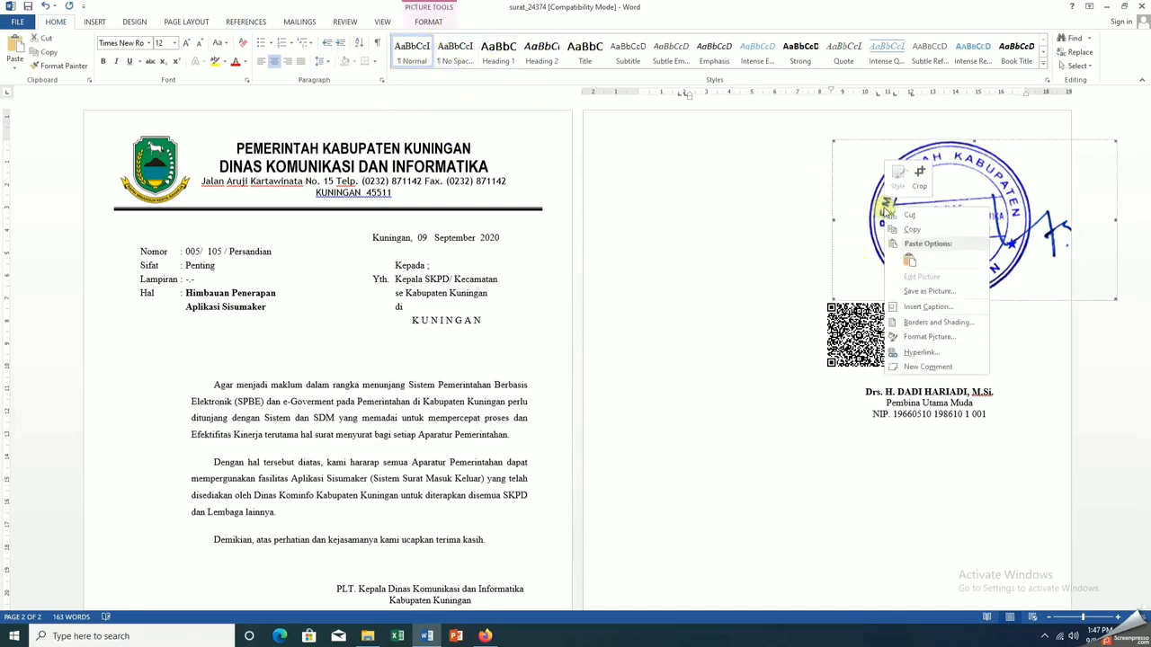
click(927, 337)
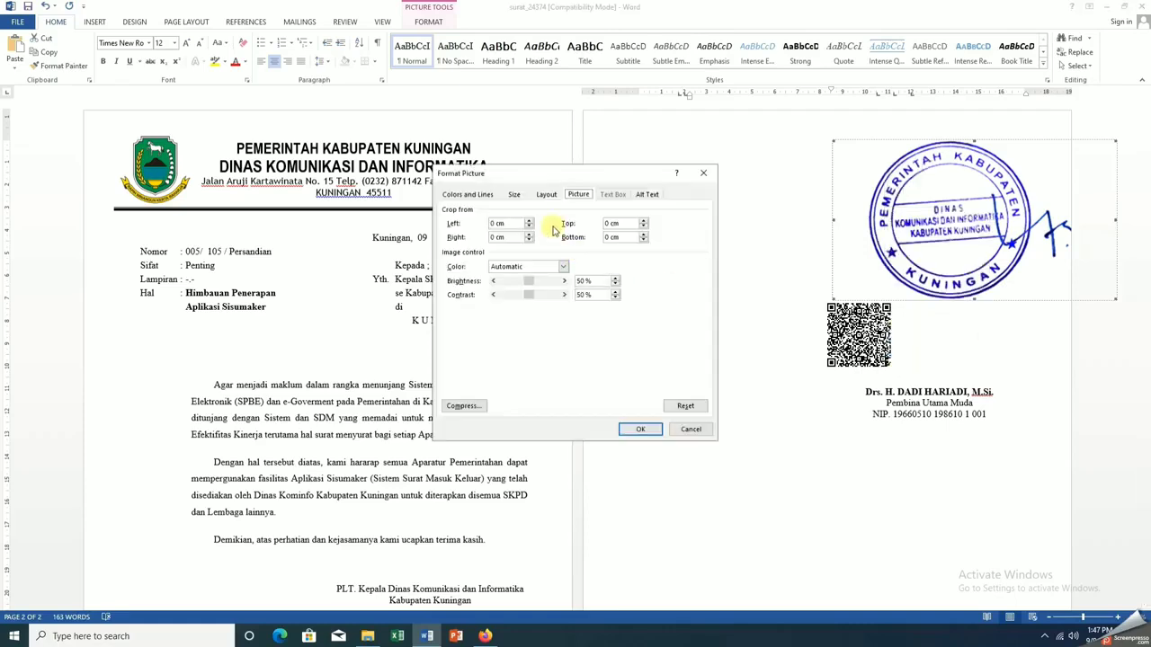
click(547, 196)
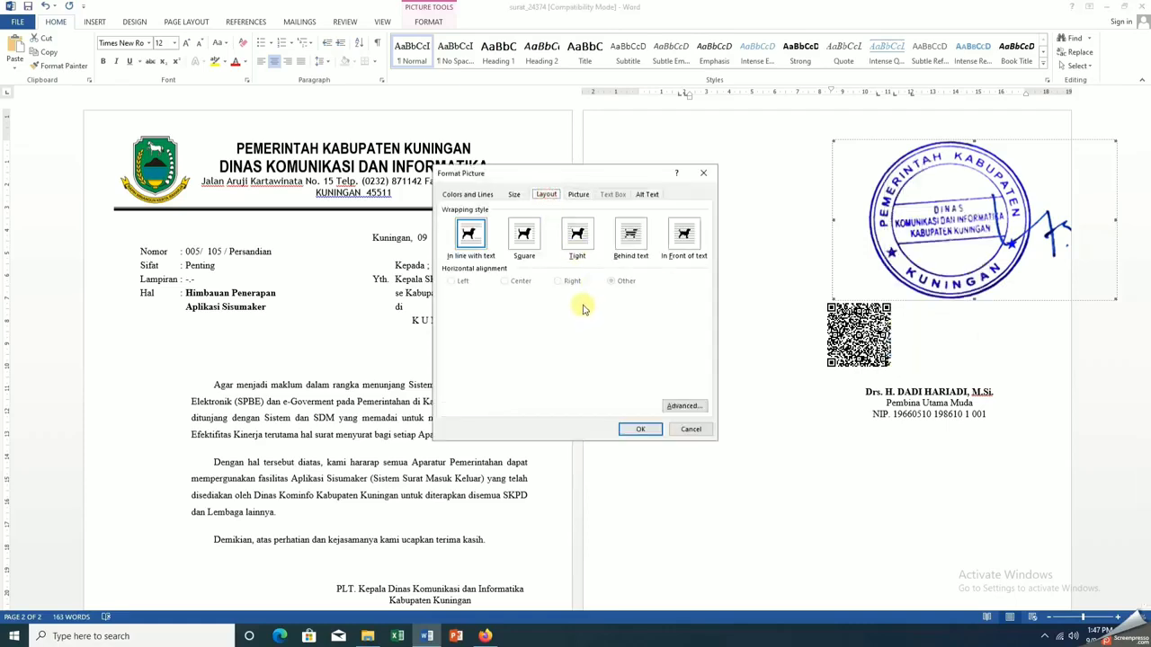
click(632, 238)
click(640, 430)
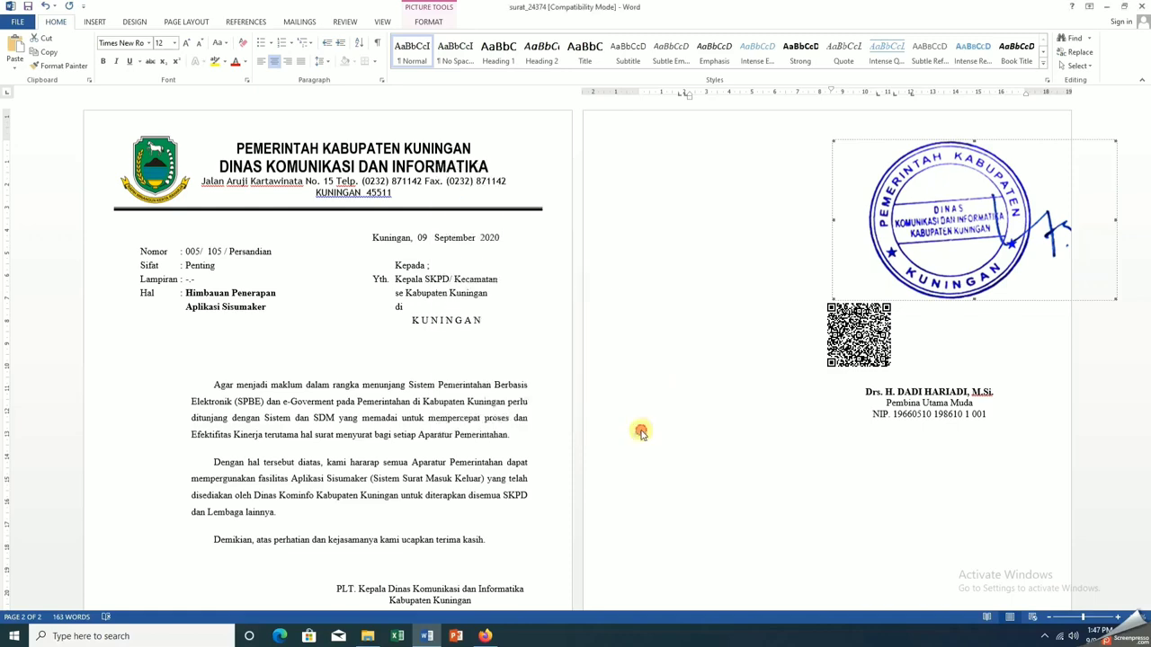
scroll(743, 367, down, 5)
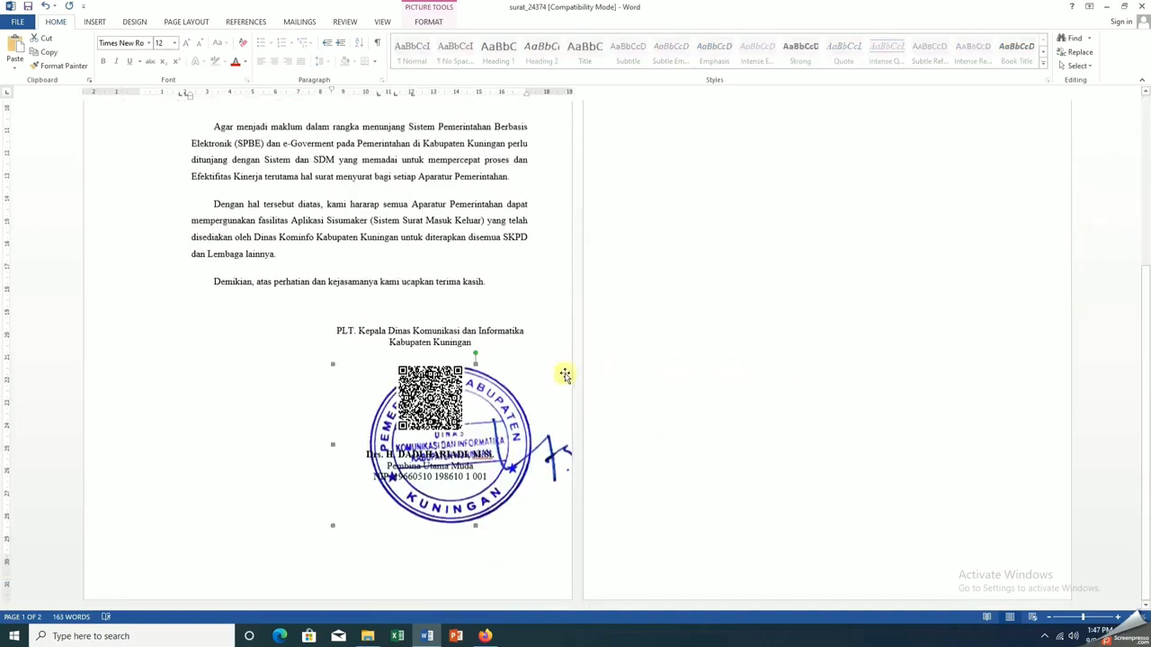
Set the QR code picture's wrapping to Behind text
click(430, 396)
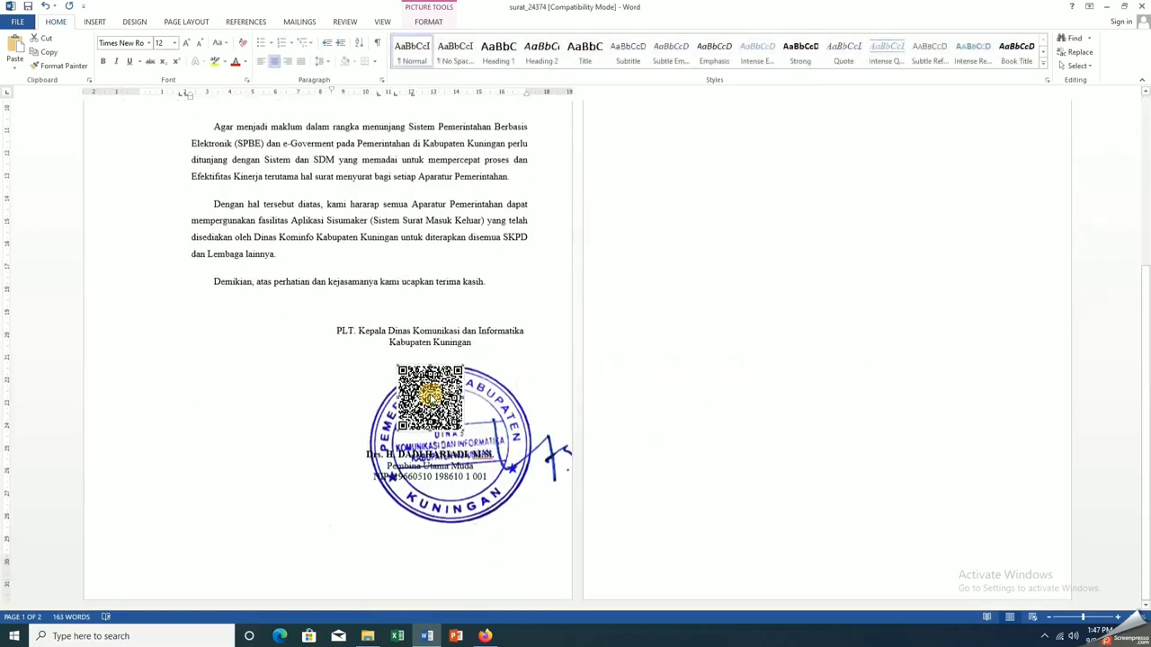
right_click(430, 395)
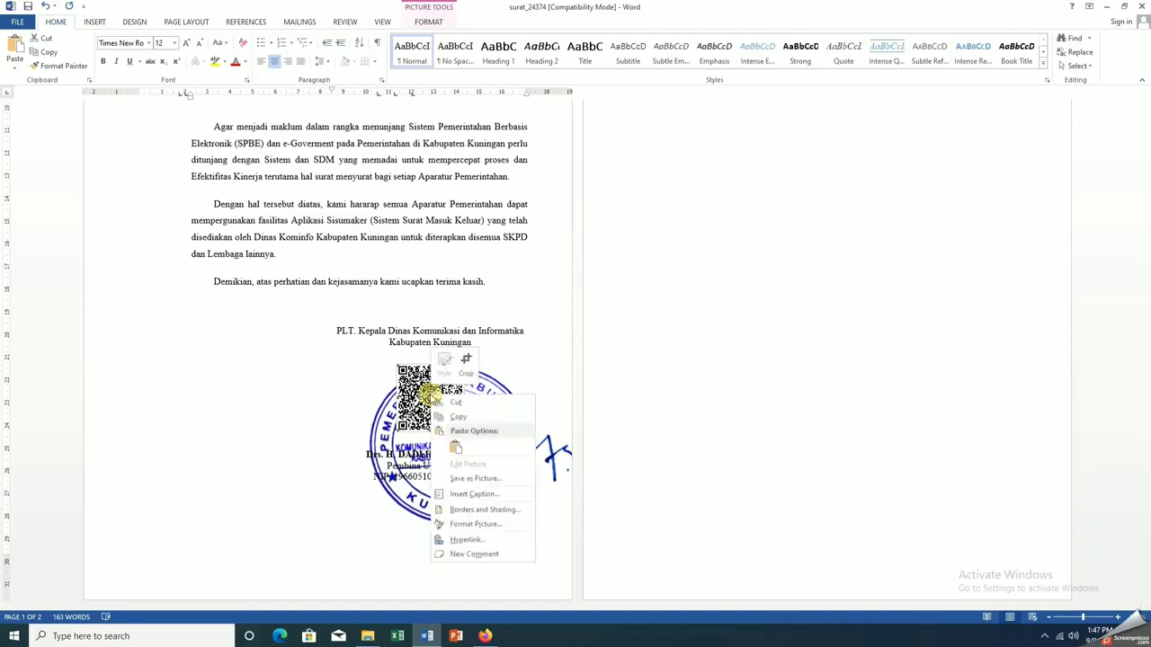
click(485, 525)
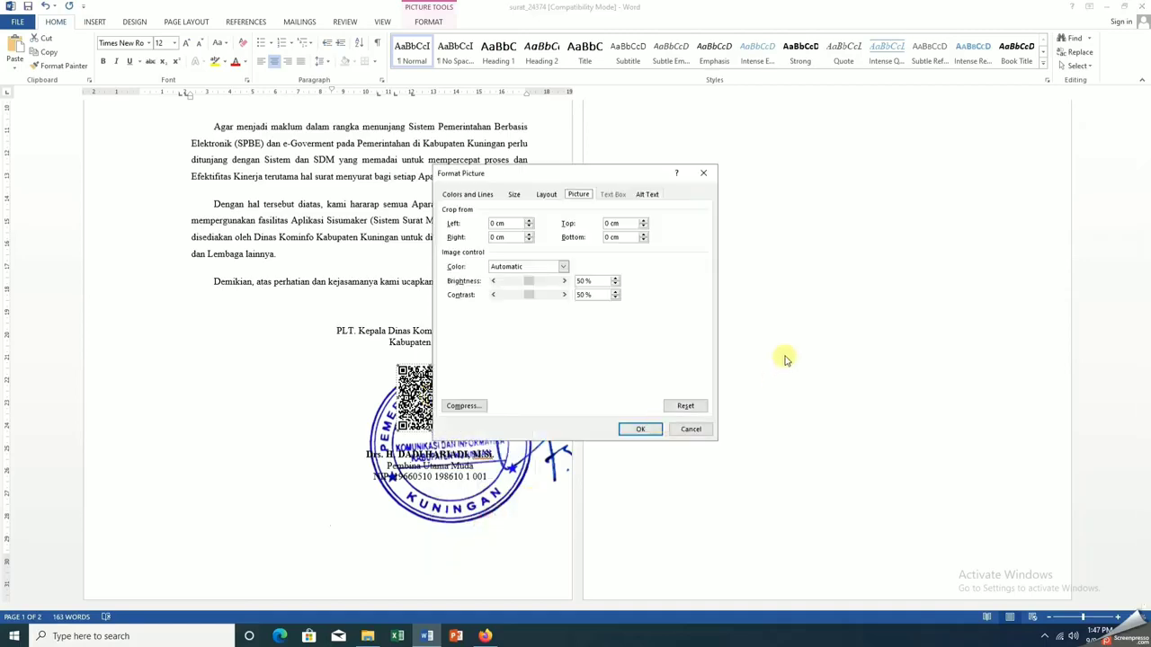
click(544, 196)
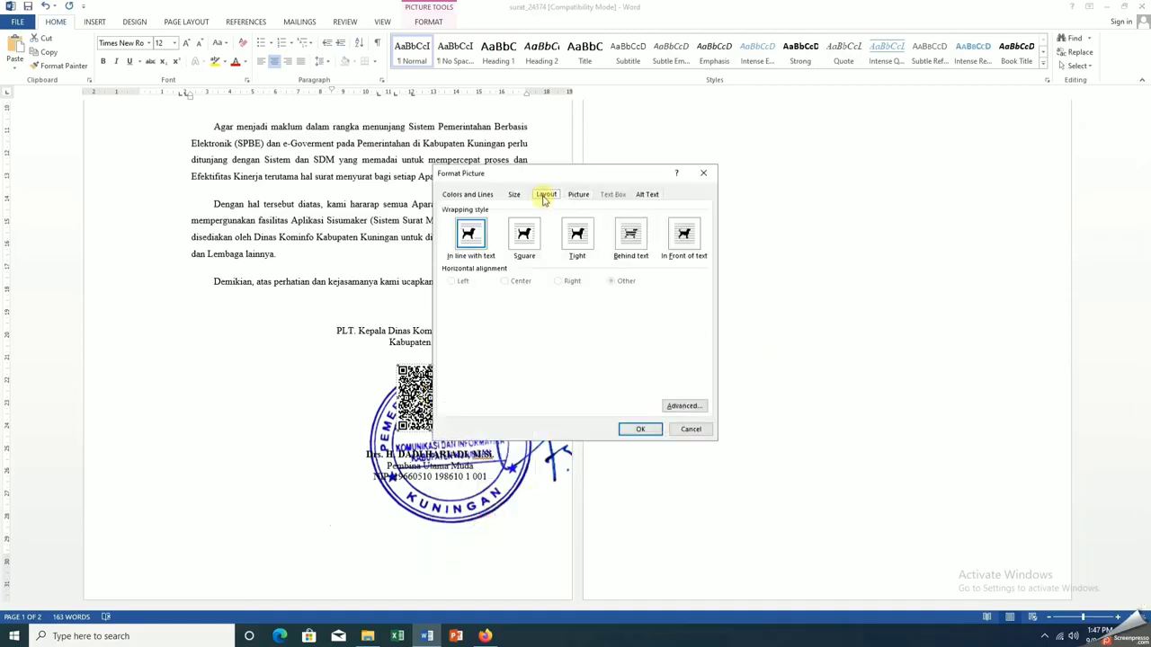
click(630, 233)
click(640, 428)
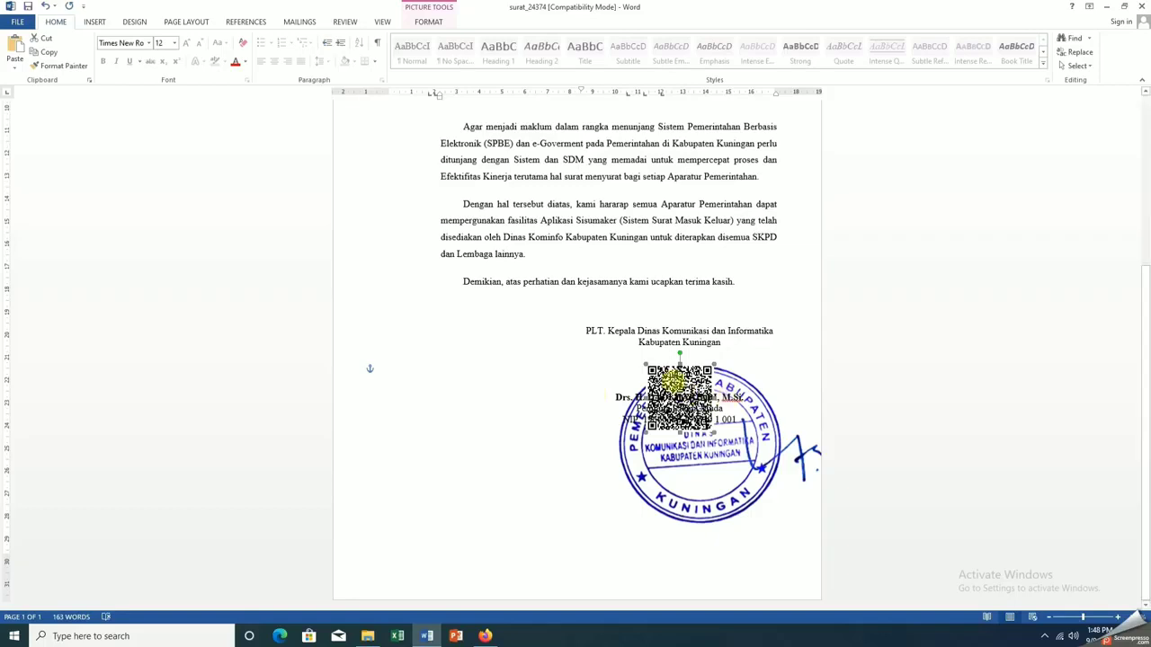
click(679, 378)
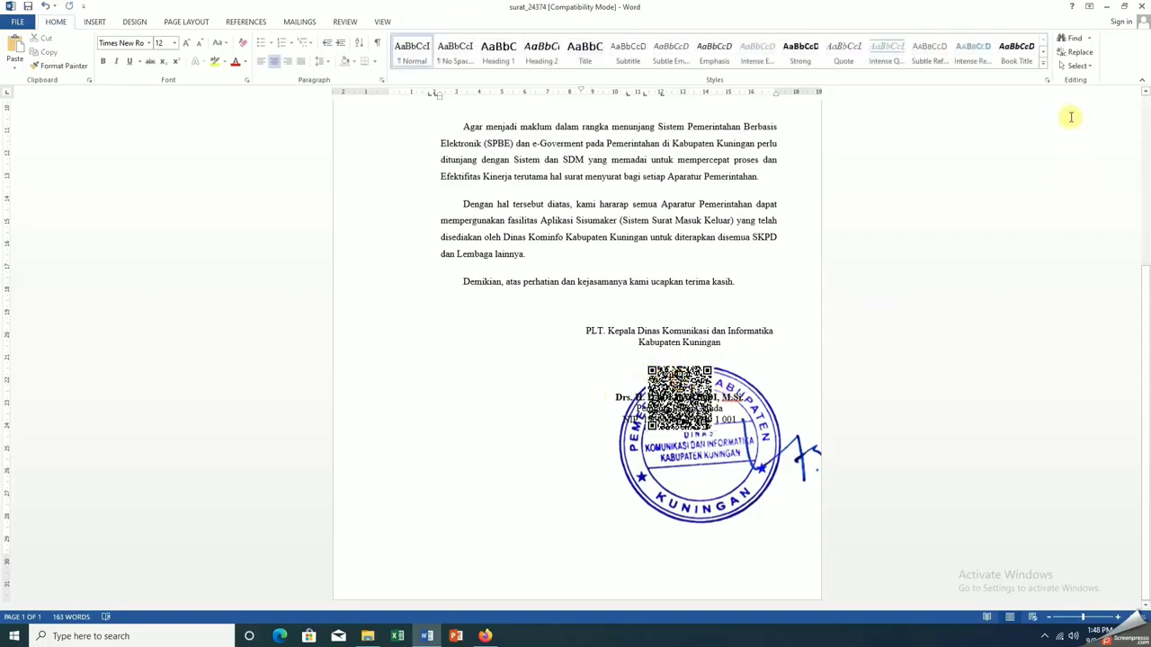
With Select Objects, move the QR code left and shrink the stamp over the signature block
click(1077, 66)
click(1004, 96)
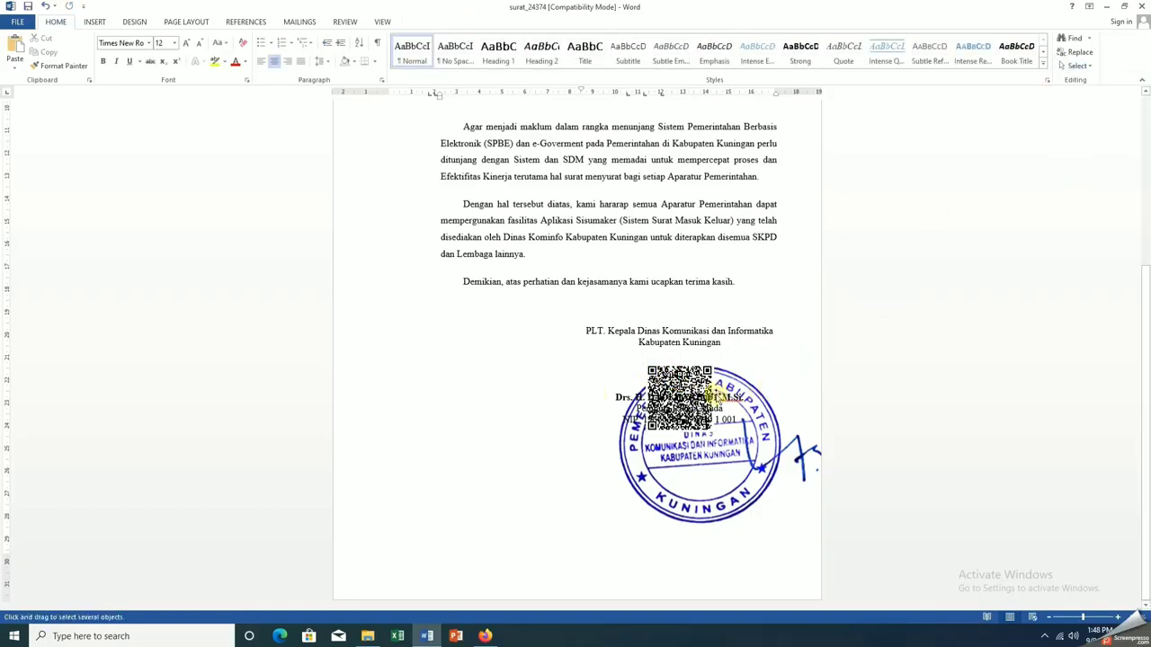
drag(685, 396, 476, 390)
click(740, 481)
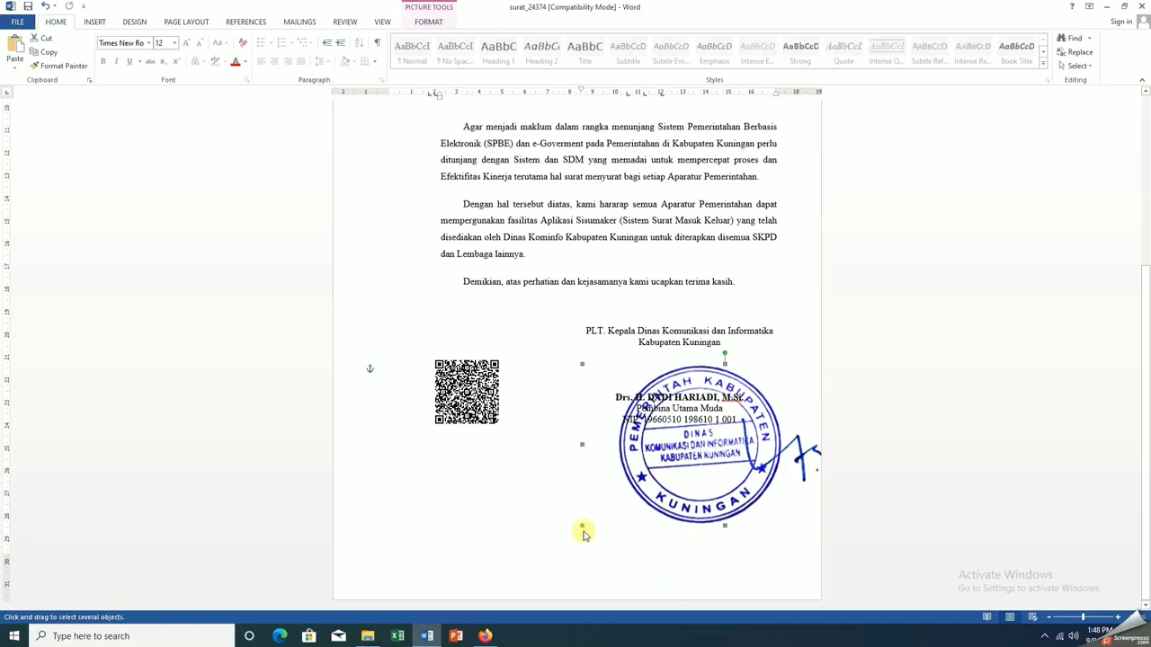
drag(583, 527, 661, 481)
drag(719, 451, 601, 391)
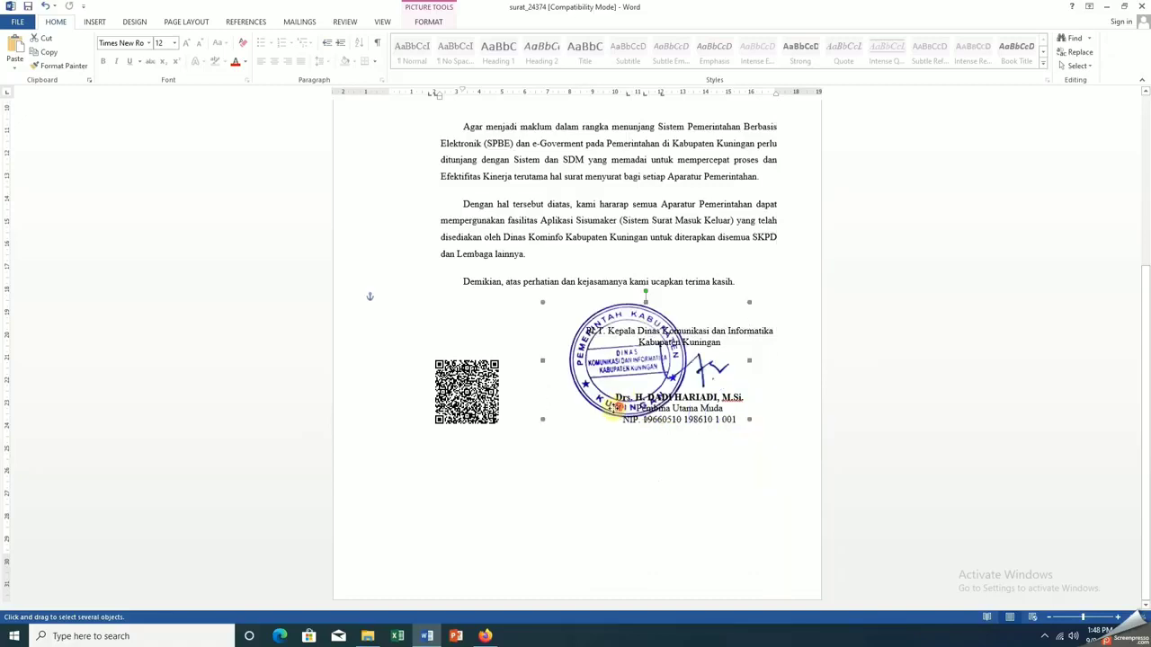
click(728, 476)
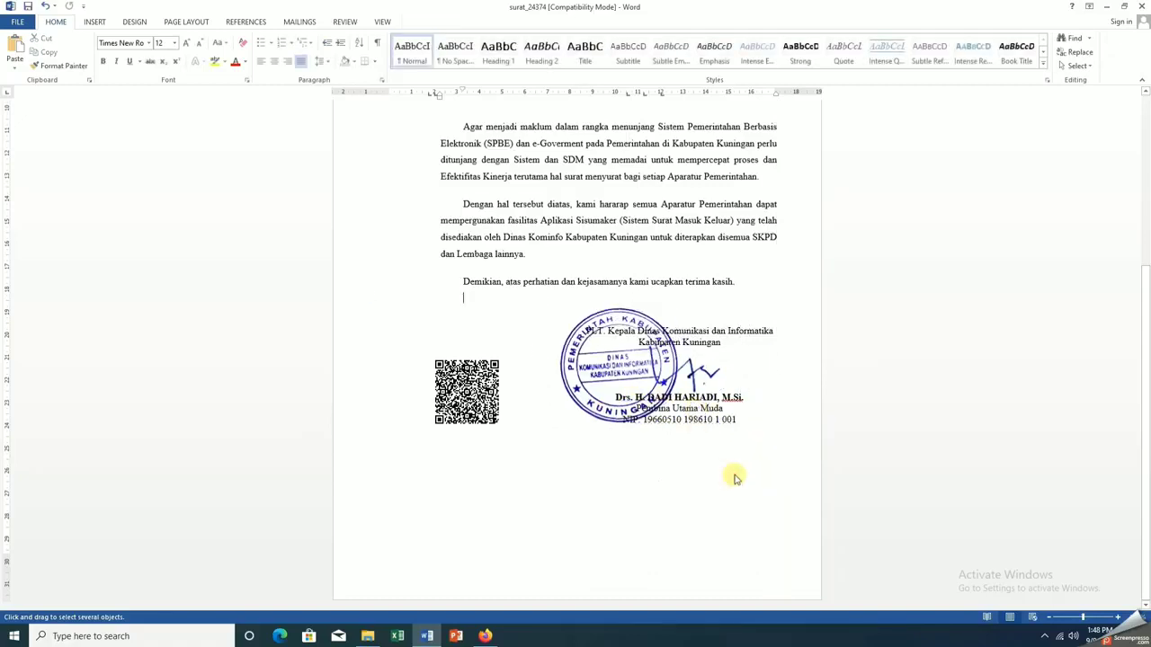
Shrink the stamp slightly more so it sits neatly over the signatory block
click(642, 412)
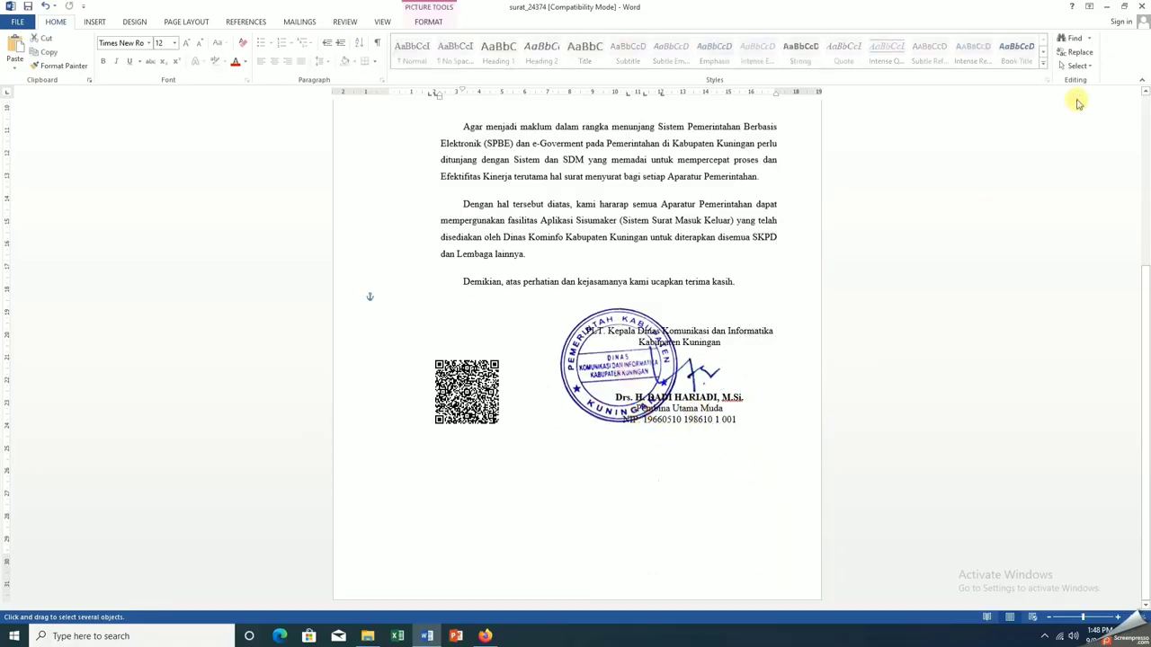
click(1072, 70)
click(1070, 96)
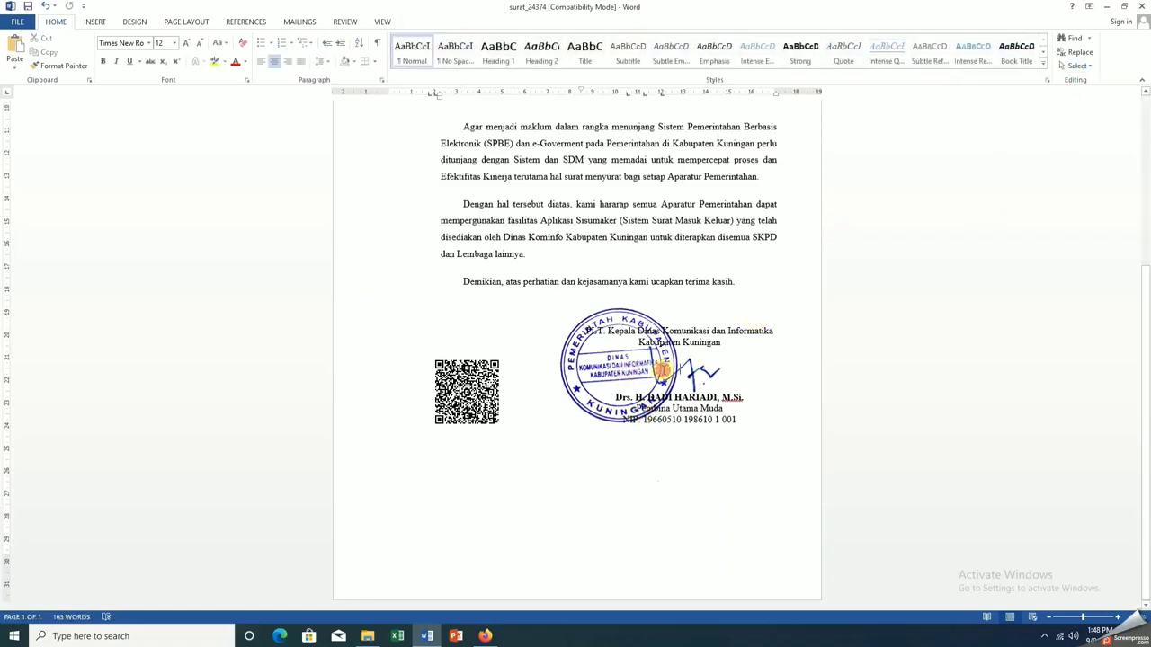
click(1077, 66)
click(989, 96)
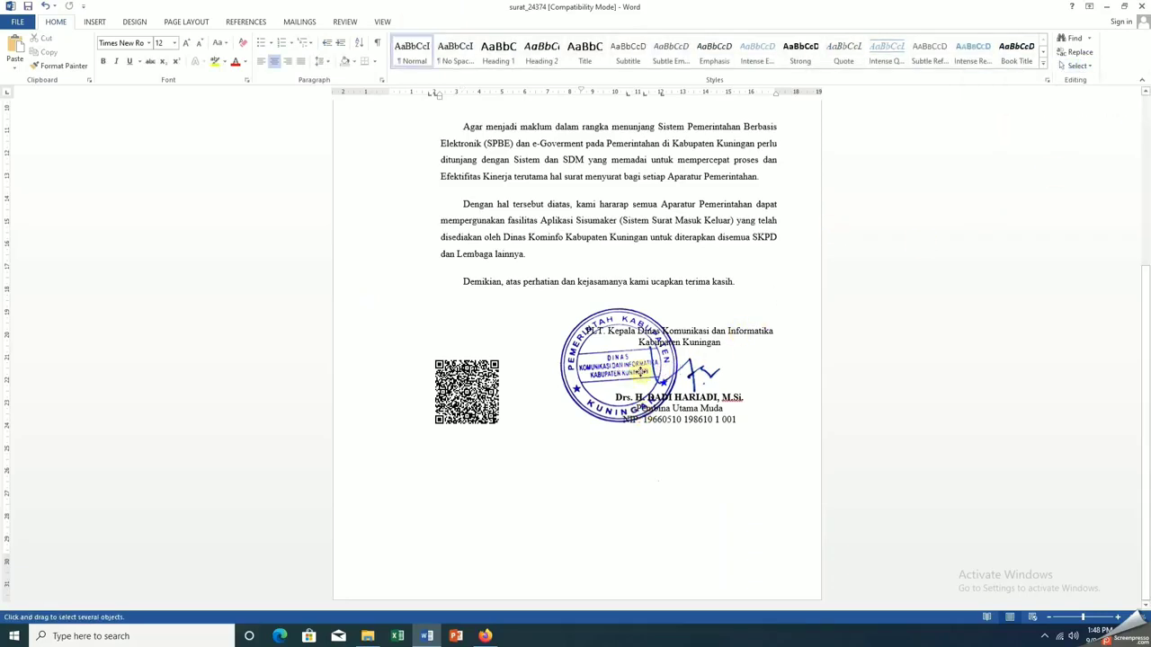
click(550, 337)
drag(533, 307, 542, 319)
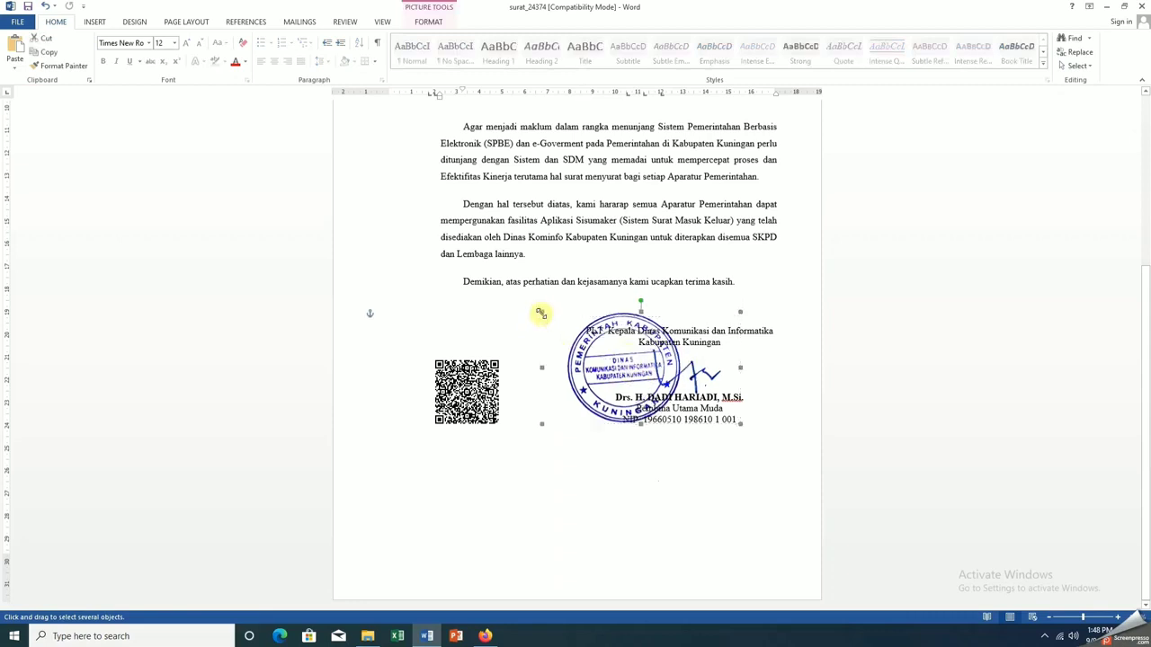
click(730, 467)
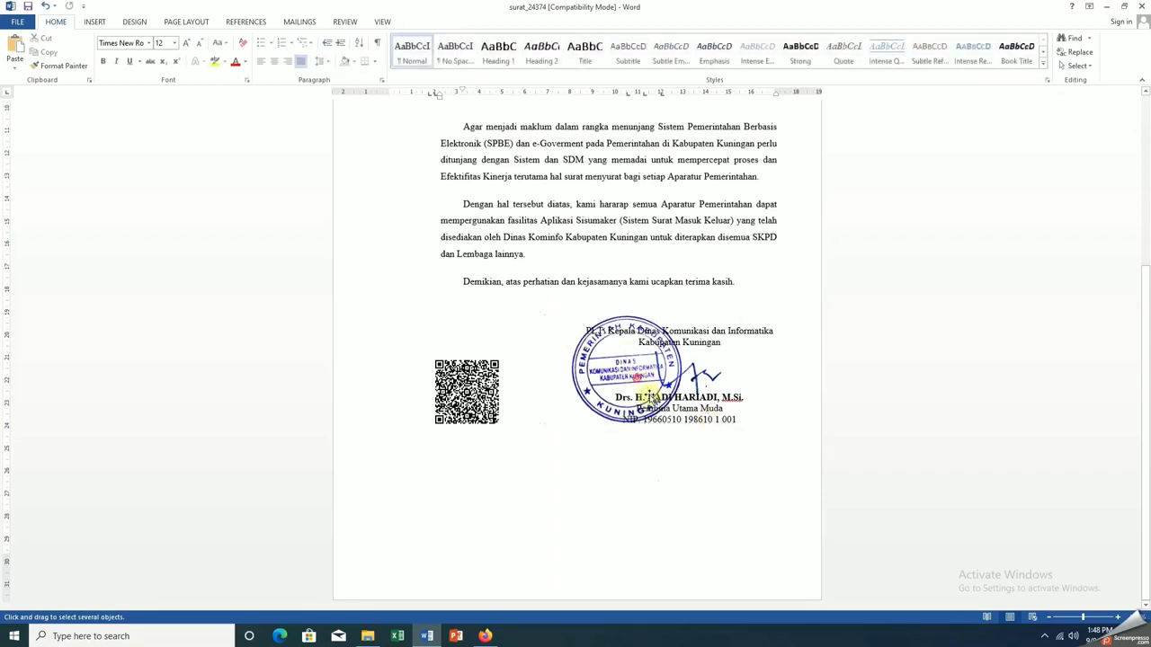
click(649, 394)
scroll(692, 378, up, 5)
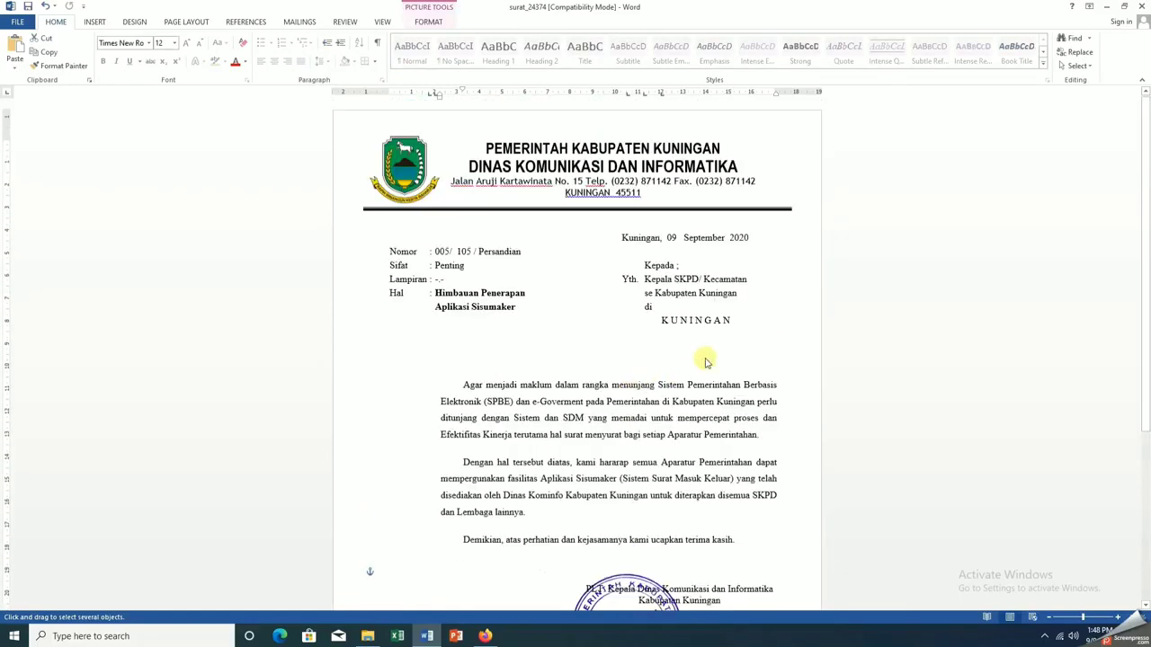
Save the letter as PDF 'Himbauan Penerapan Aplikasi Sisumaker' in Data (E:)\sisumaker
click(511, 181)
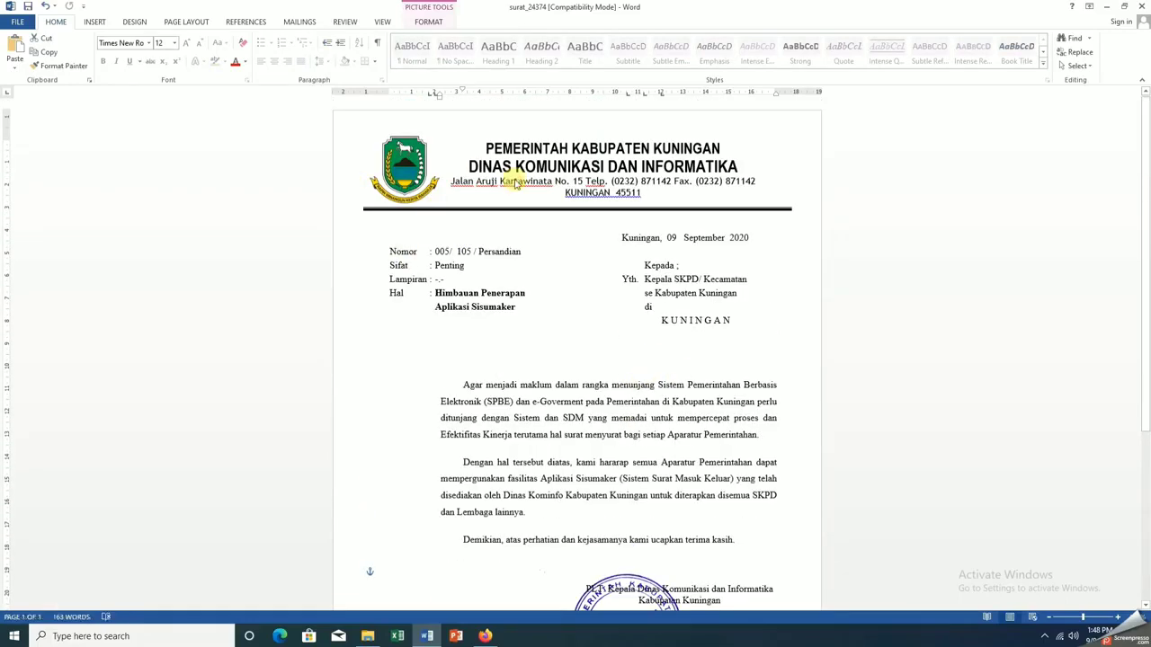
key(F12)
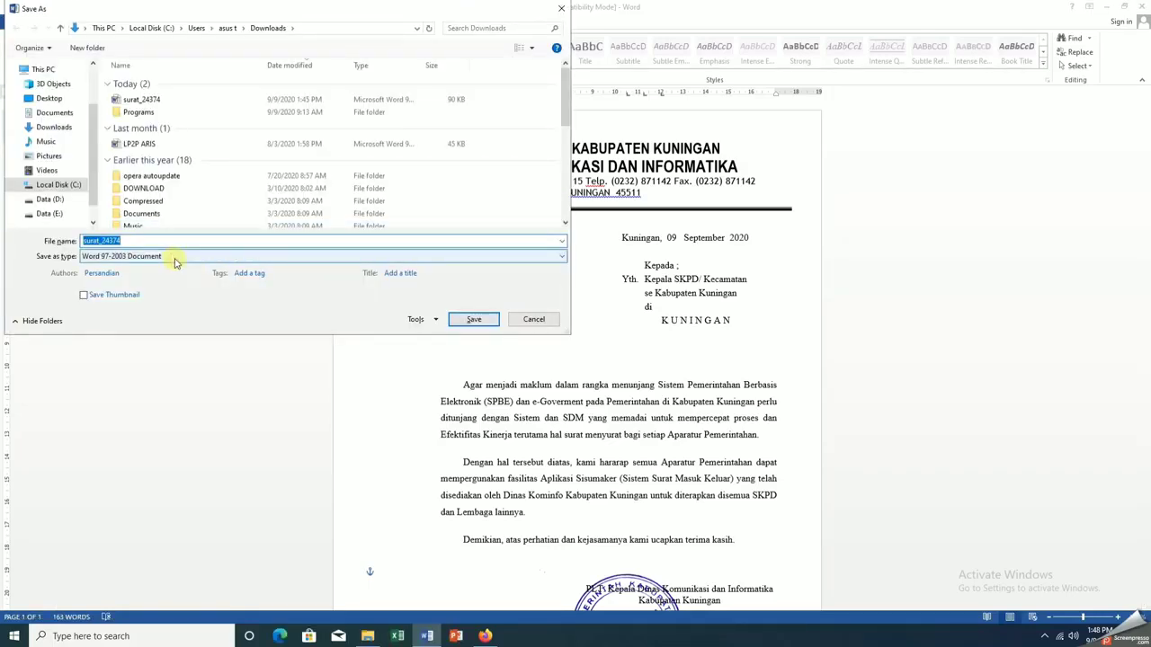
text(H)
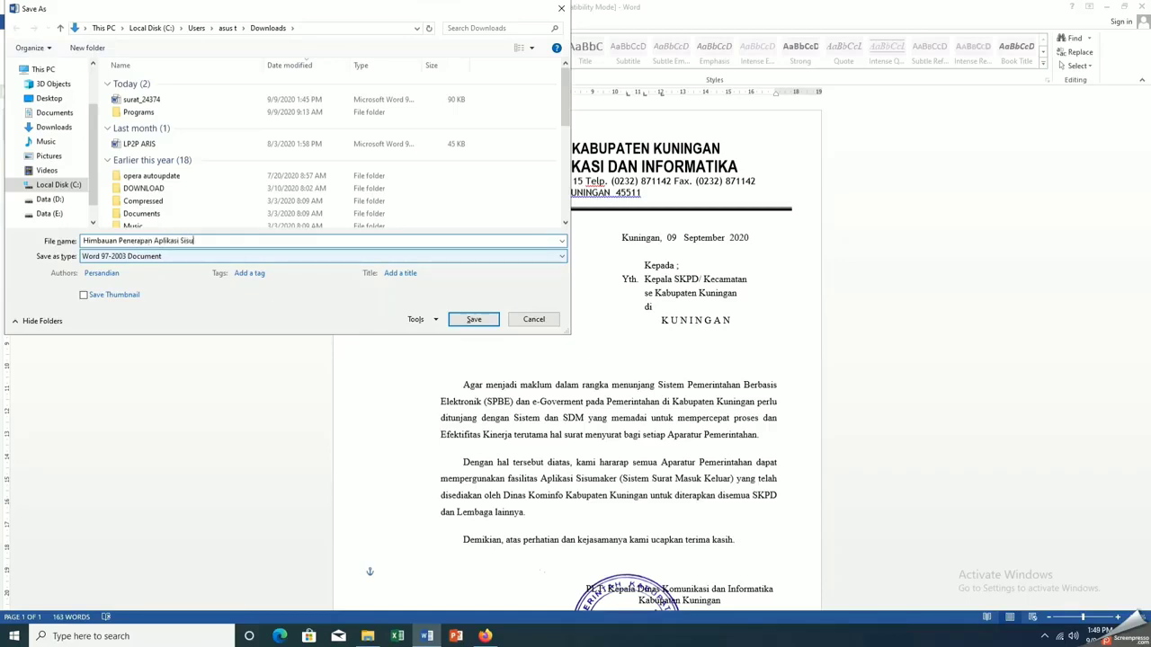
click(231, 257)
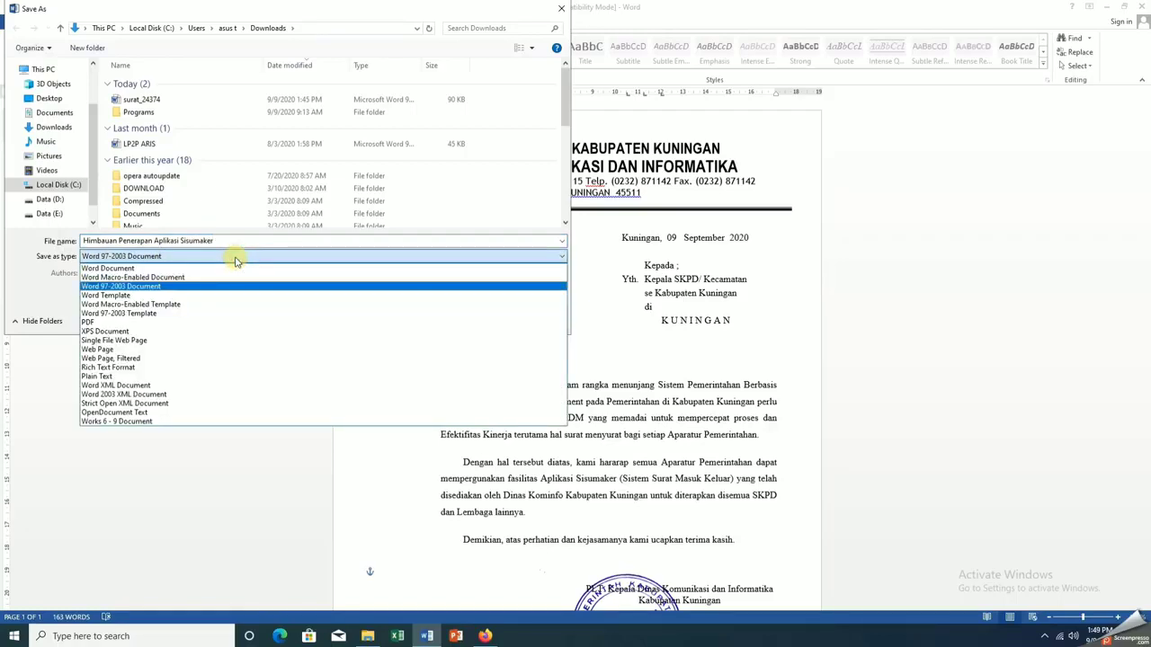
click(216, 321)
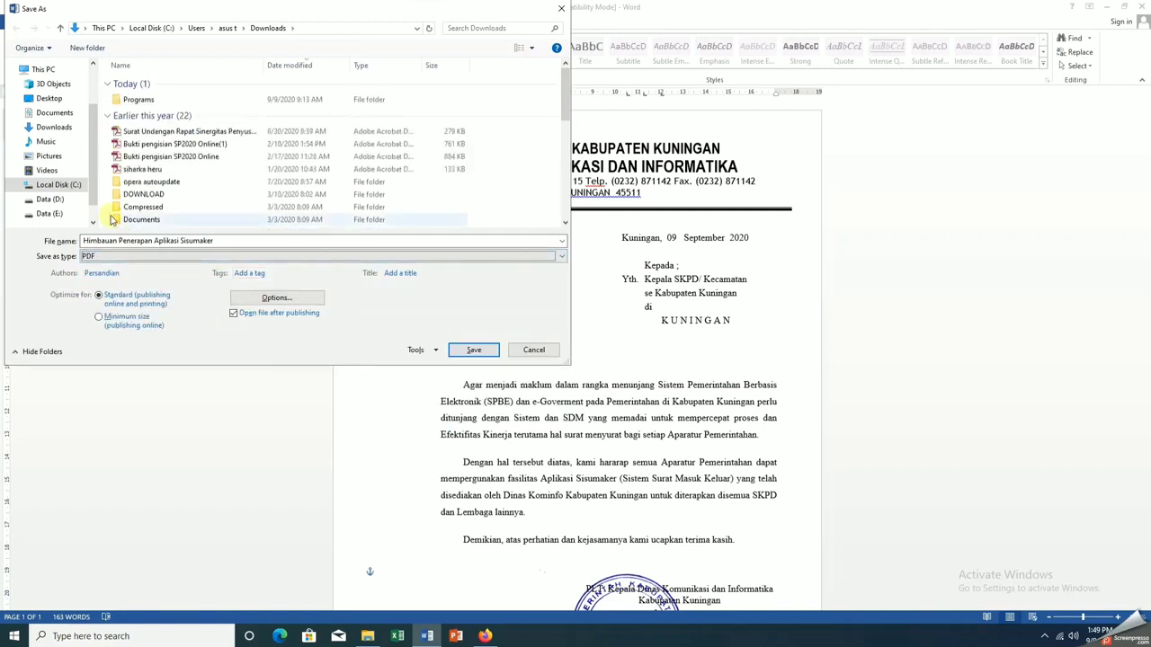
click(59, 213)
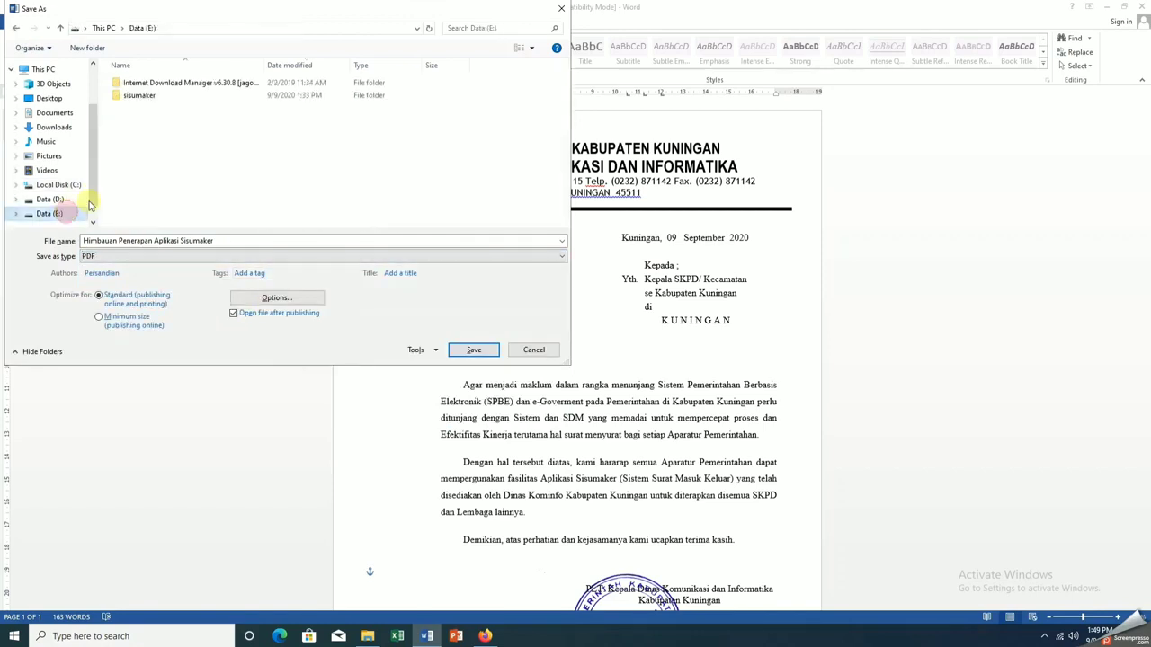
double_click(140, 98)
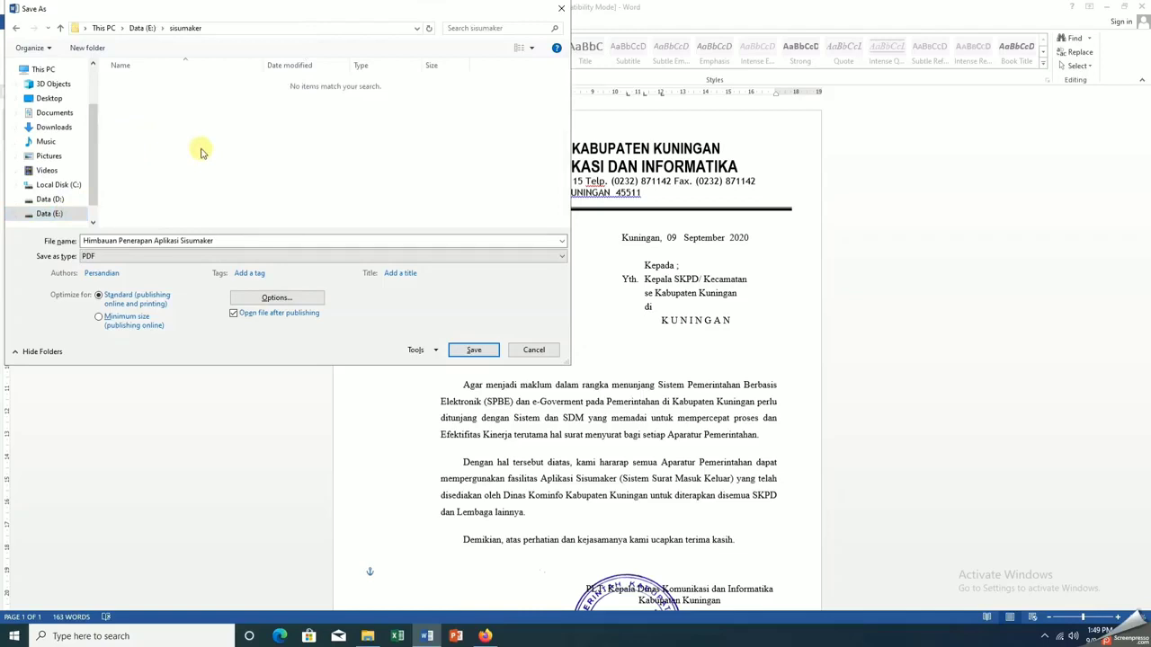
click(472, 349)
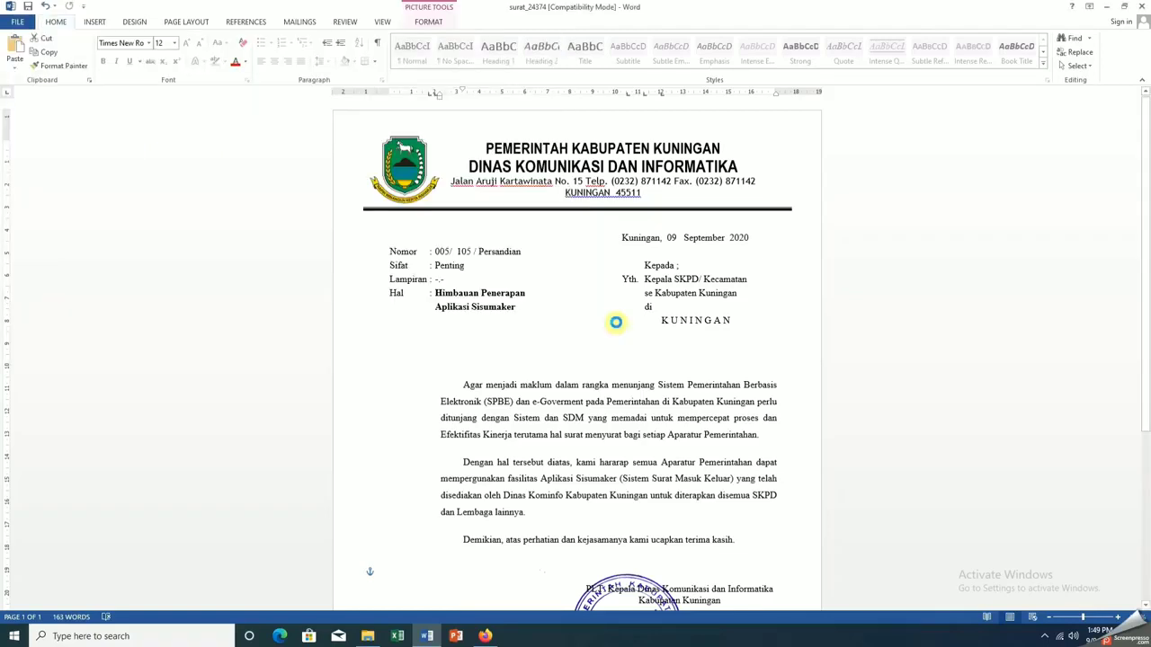
Scroll through the Himbauan PDF to check stamp, signature and QR, then close it and minimize Word
scroll(615, 321, down, 5)
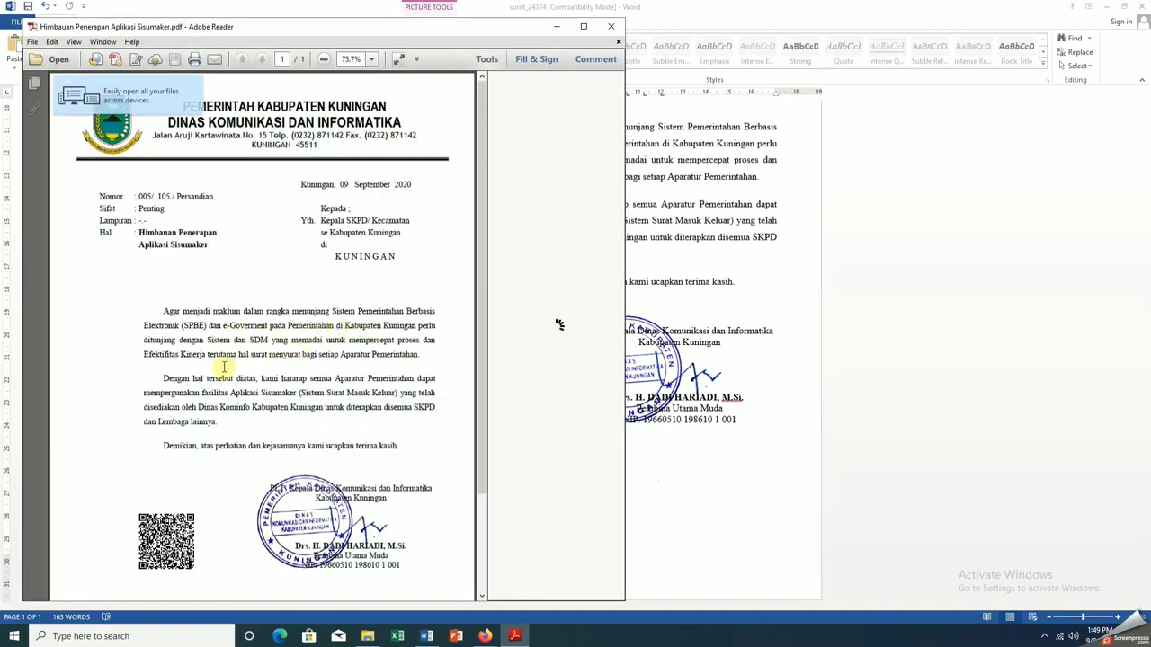
scroll(277, 334, down, 3)
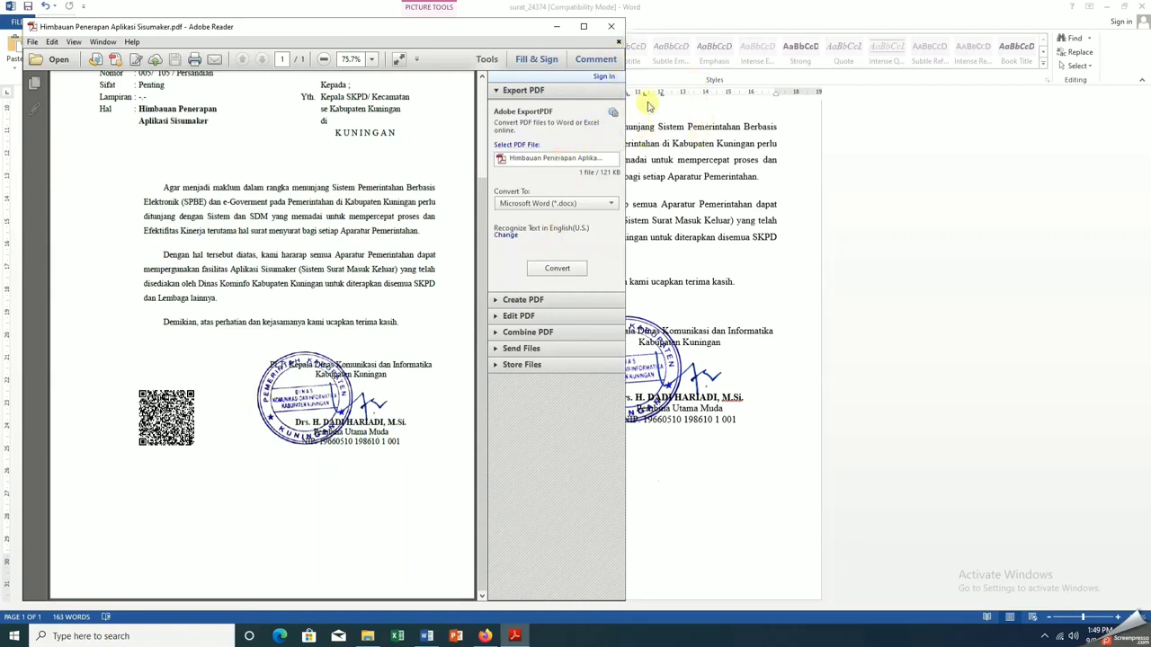
click(611, 26)
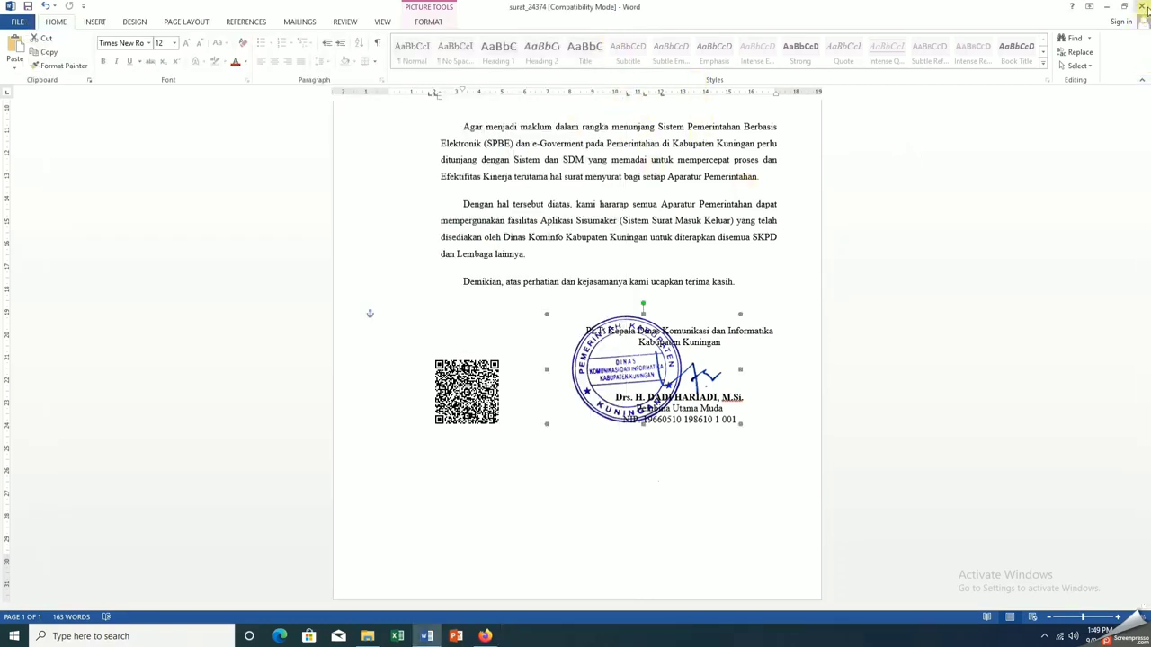
click(1106, 6)
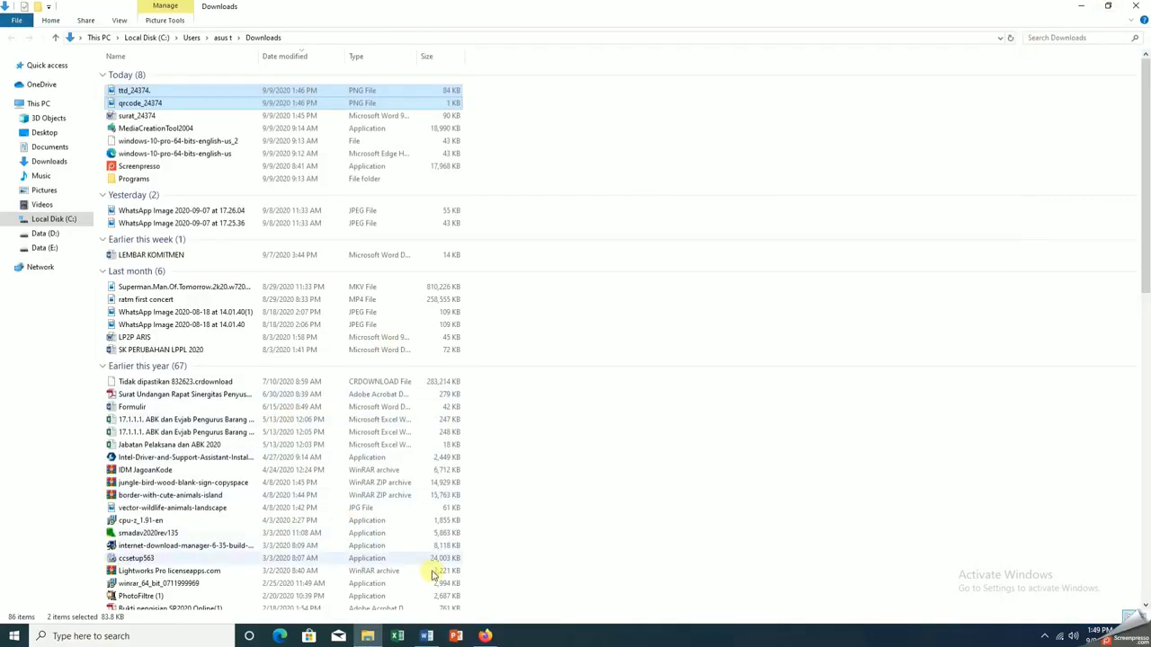
Open the Himbauan letter's Disposisi form and enter its Word letter number 005/105/Persandian in Nomor Surat
click(485, 636)
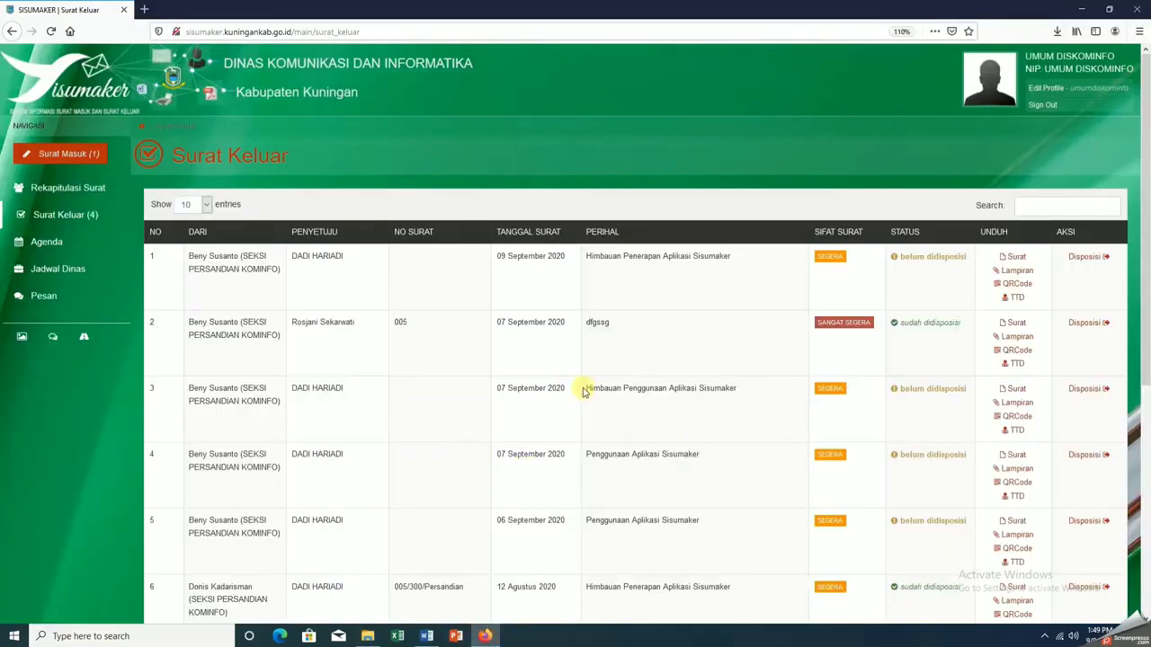
click(1092, 257)
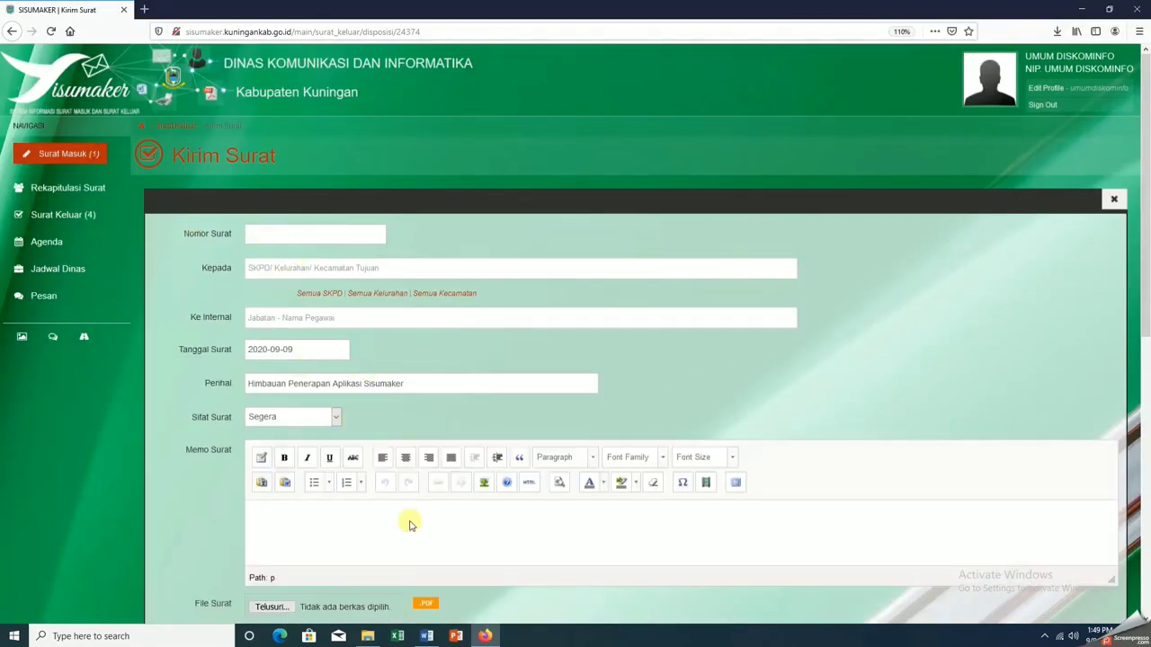
click(426, 636)
scroll(560, 334, up, 3)
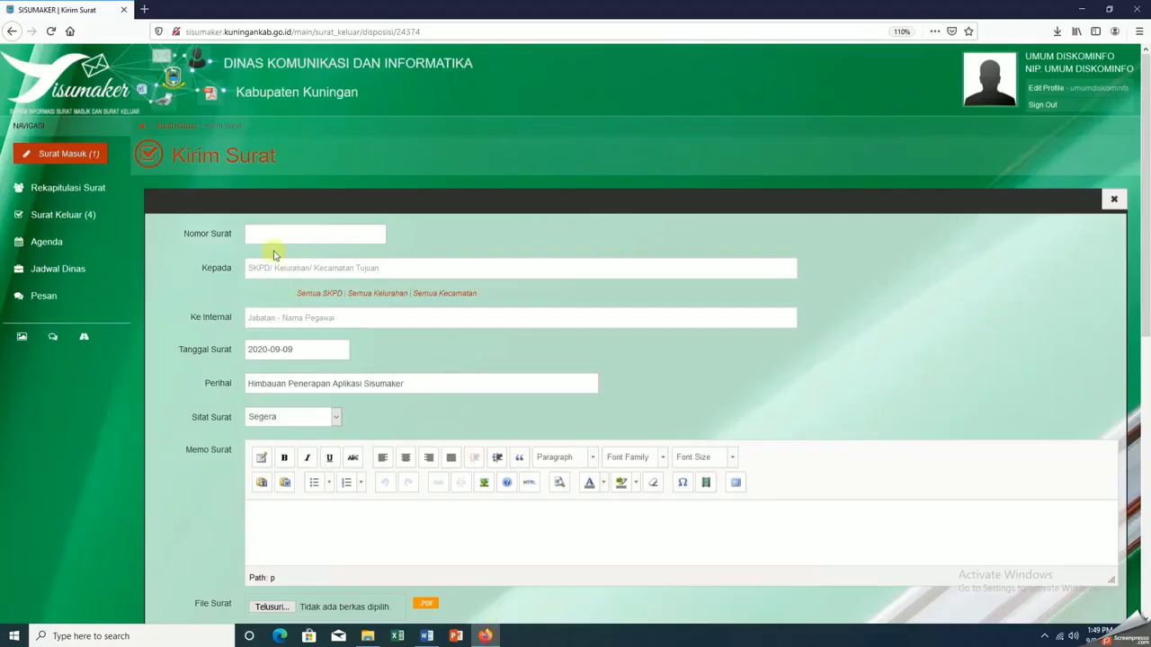
click(485, 635)
click(272, 232)
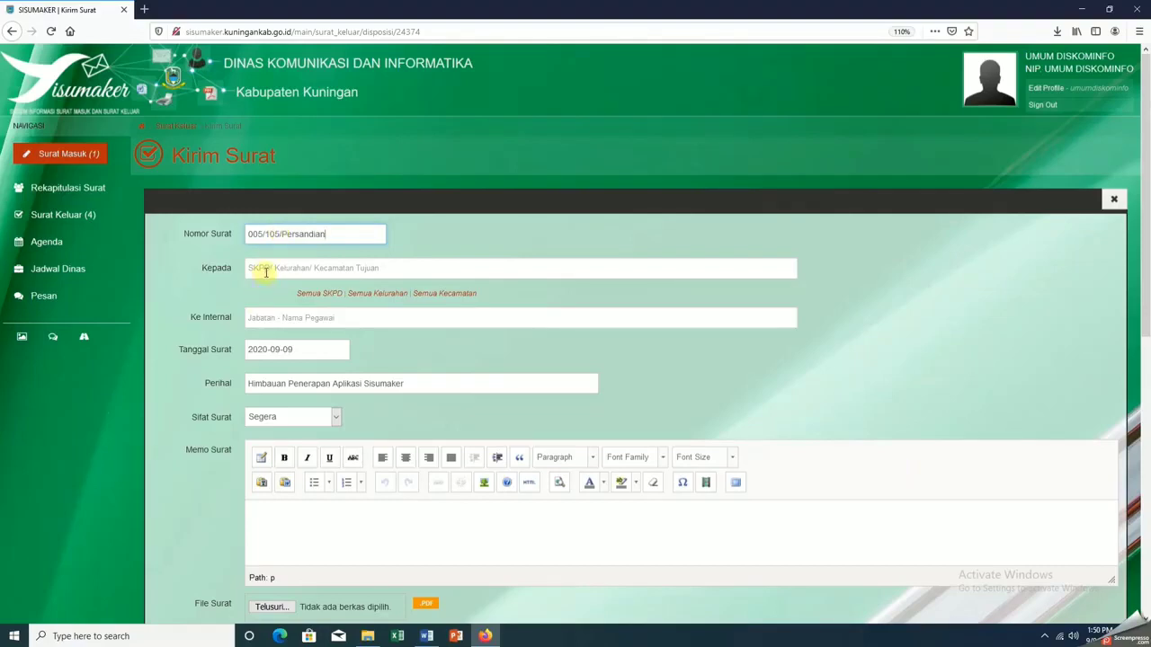
Choose Kecamatan Japara as the Kepada recipient
click(265, 272)
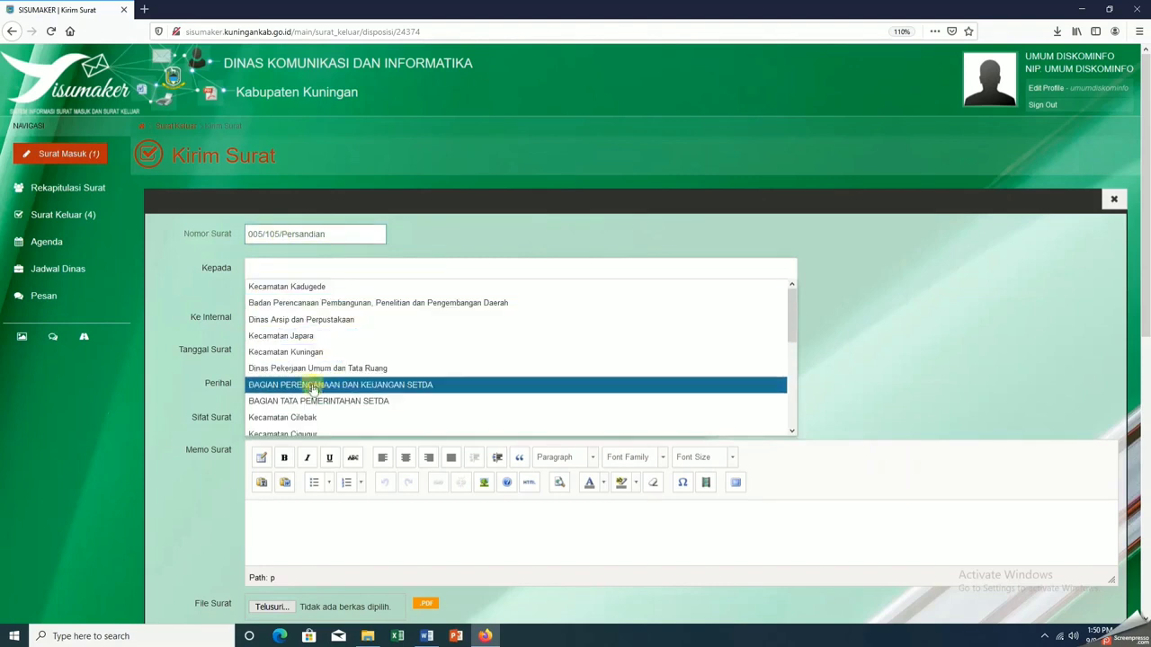
scroll(314, 387, down, 6)
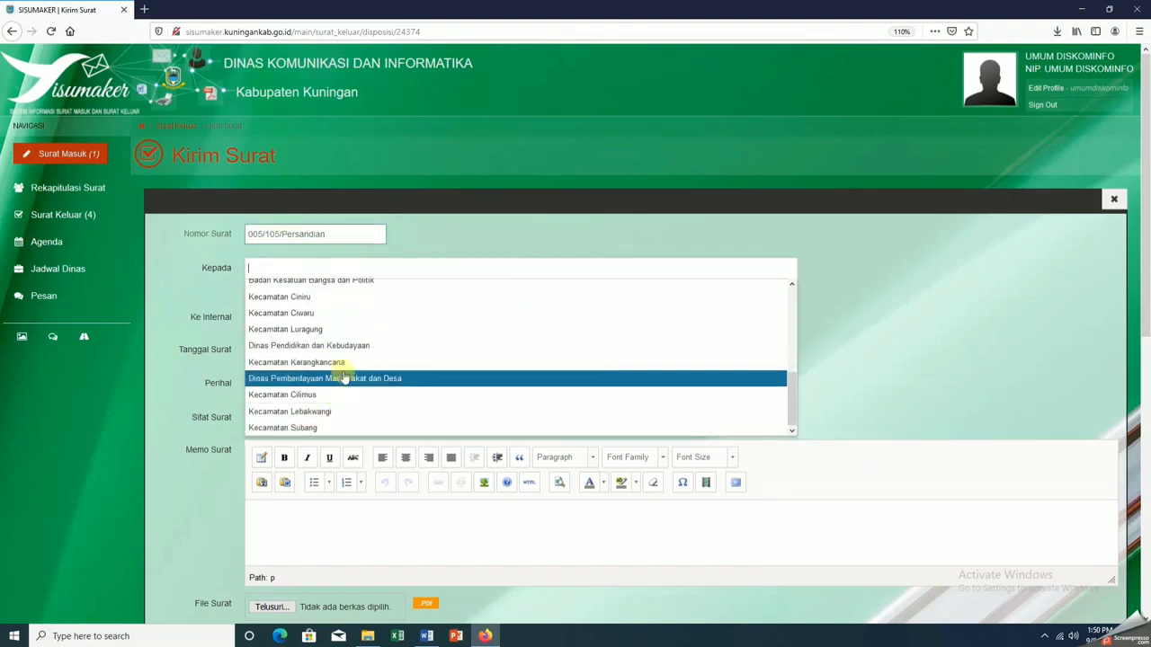
scroll(341, 369, up, 5)
click(449, 240)
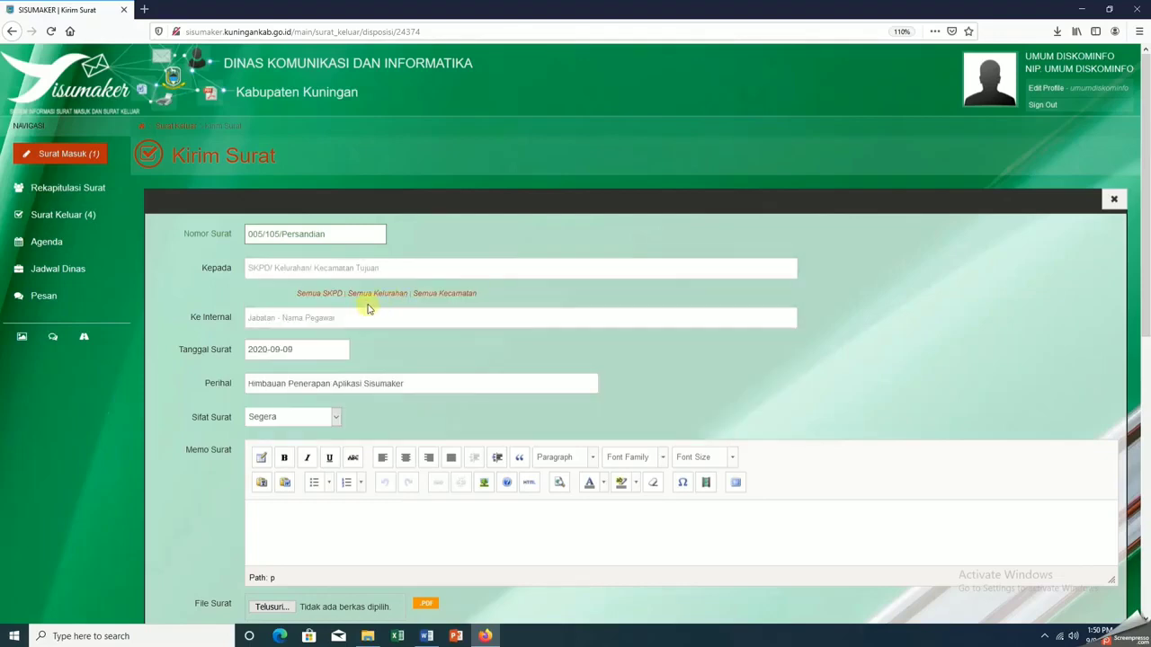
click(402, 270)
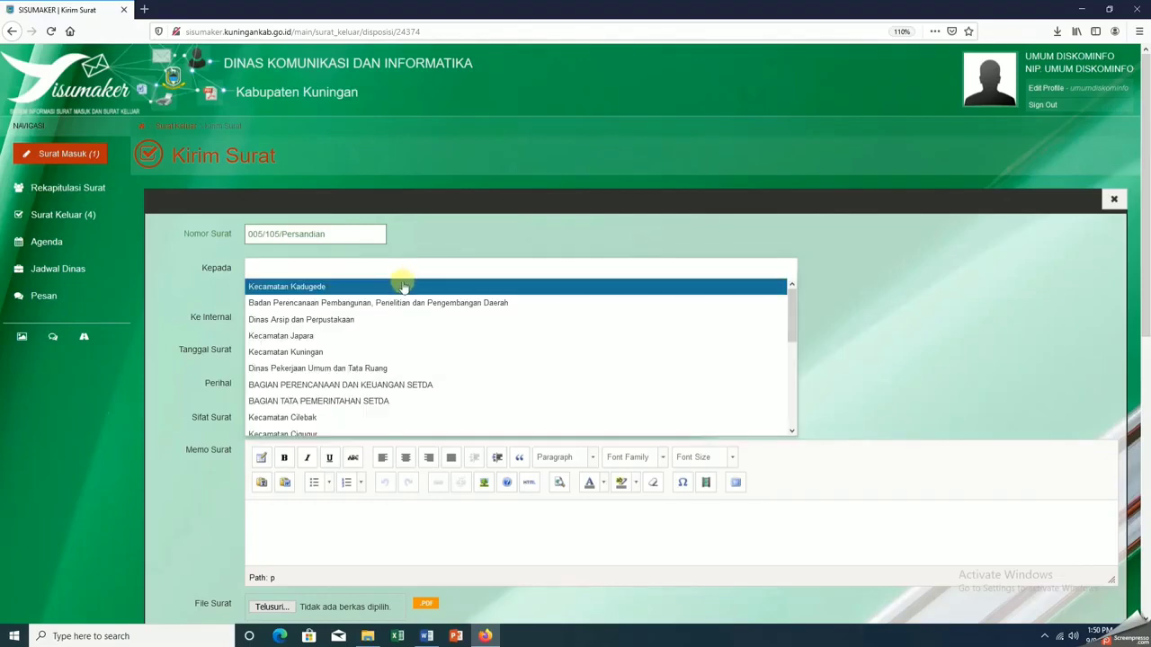
click(404, 337)
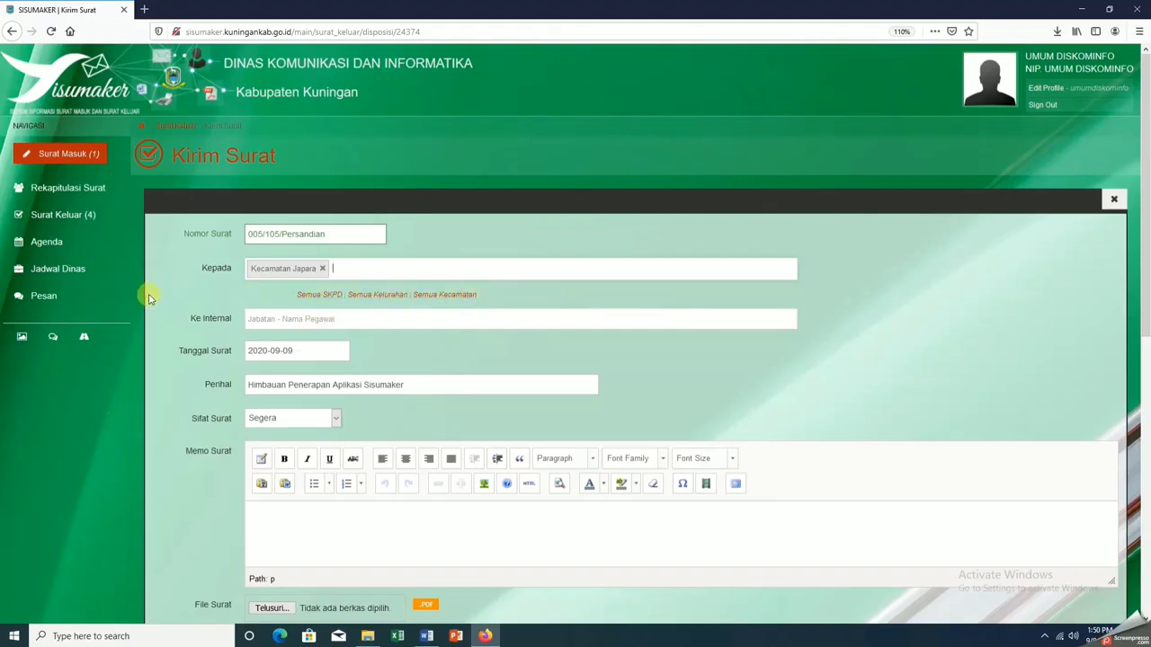
Add the Kepala Seksi / Sub Bagian official under Ke Internal
click(277, 318)
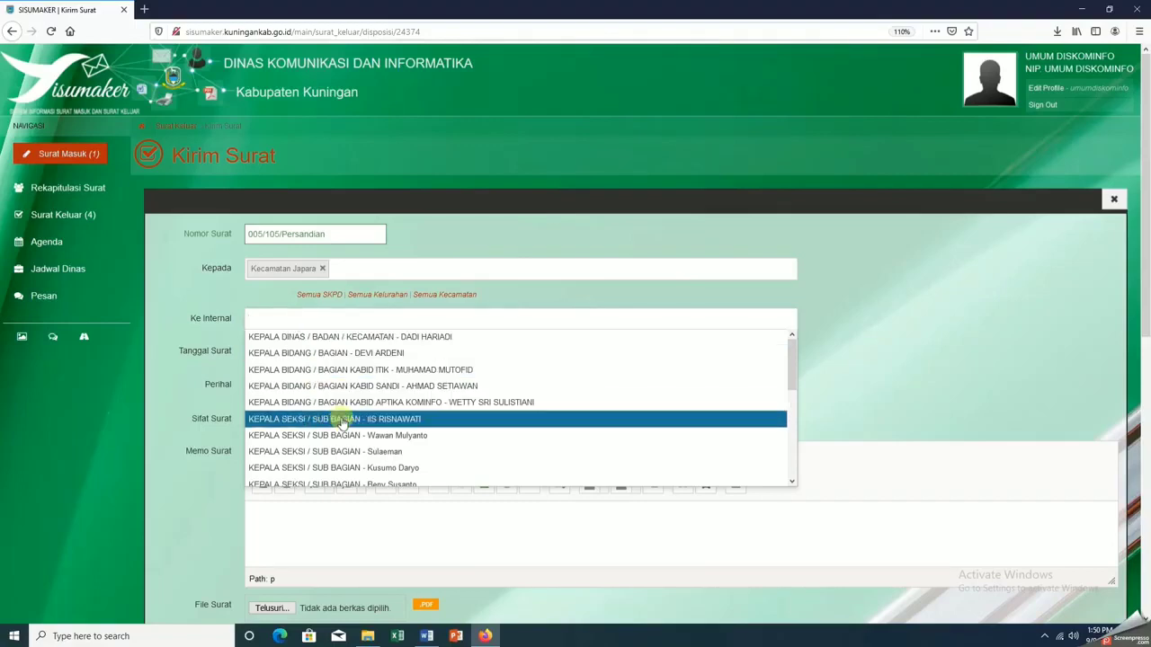
scroll(342, 418, down, 2)
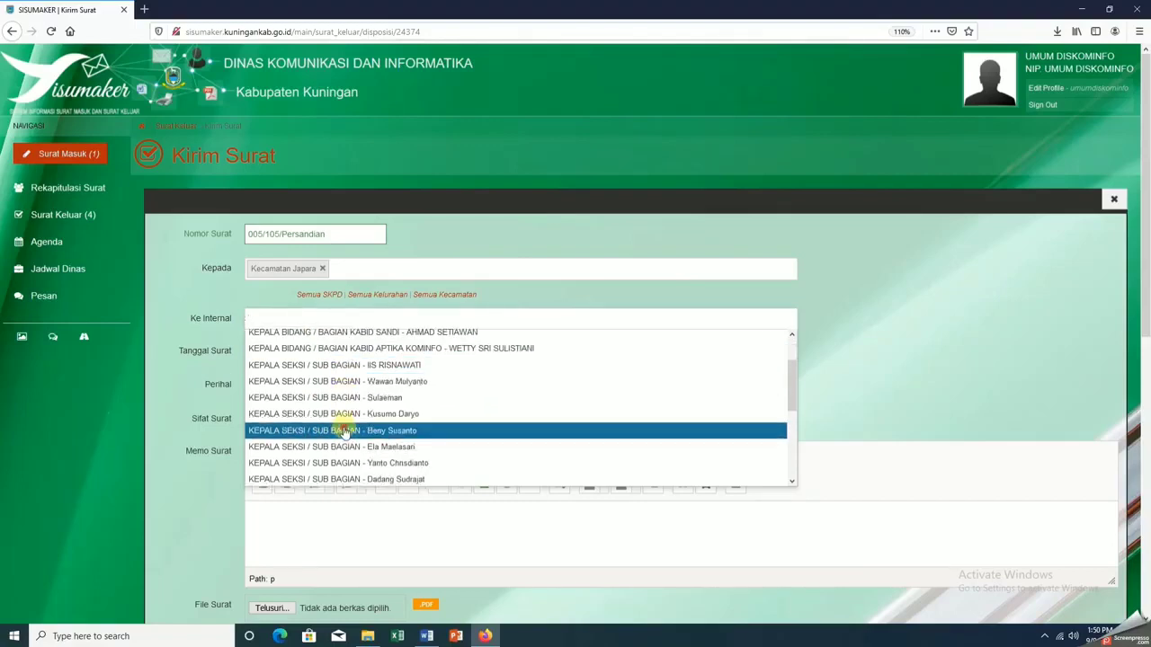
click(344, 431)
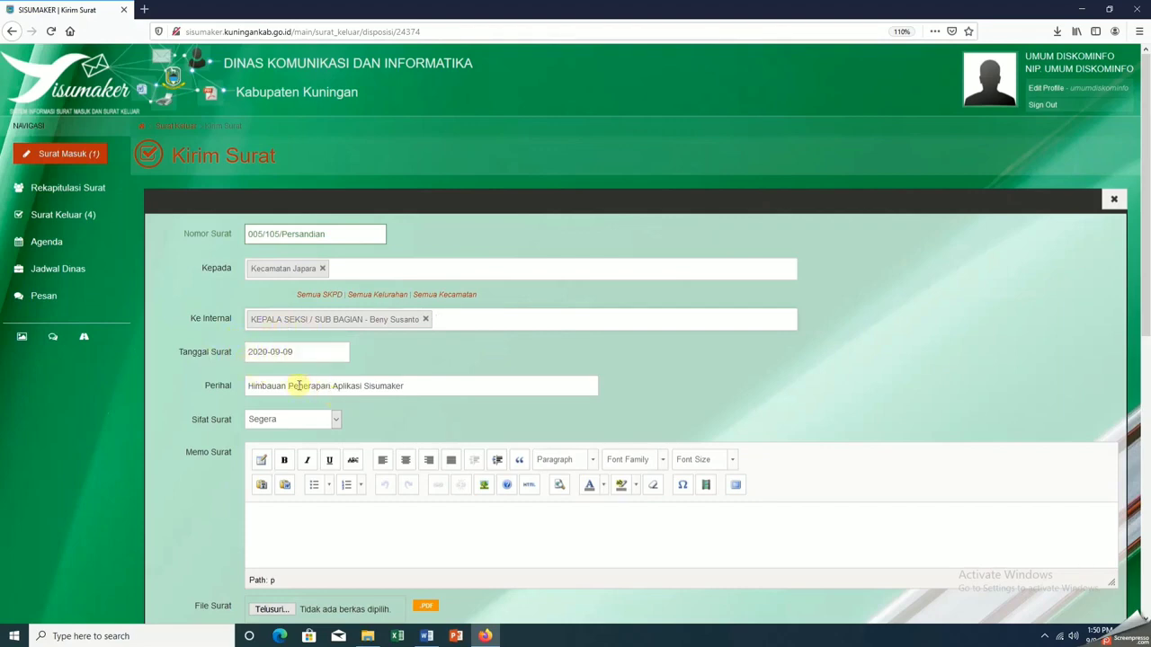
scroll(302, 385, down, 4)
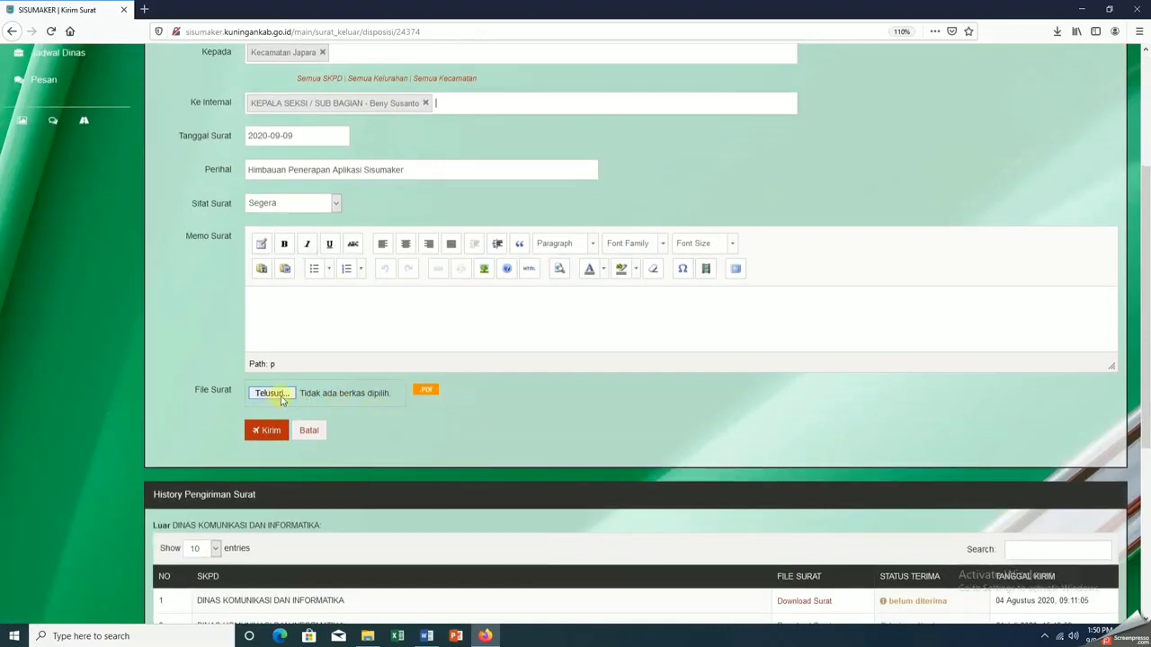
Attach Himbauan Penerapan Aplikasi Sisumaker.pdf via Telusuri and send the letter with Kirim
click(272, 394)
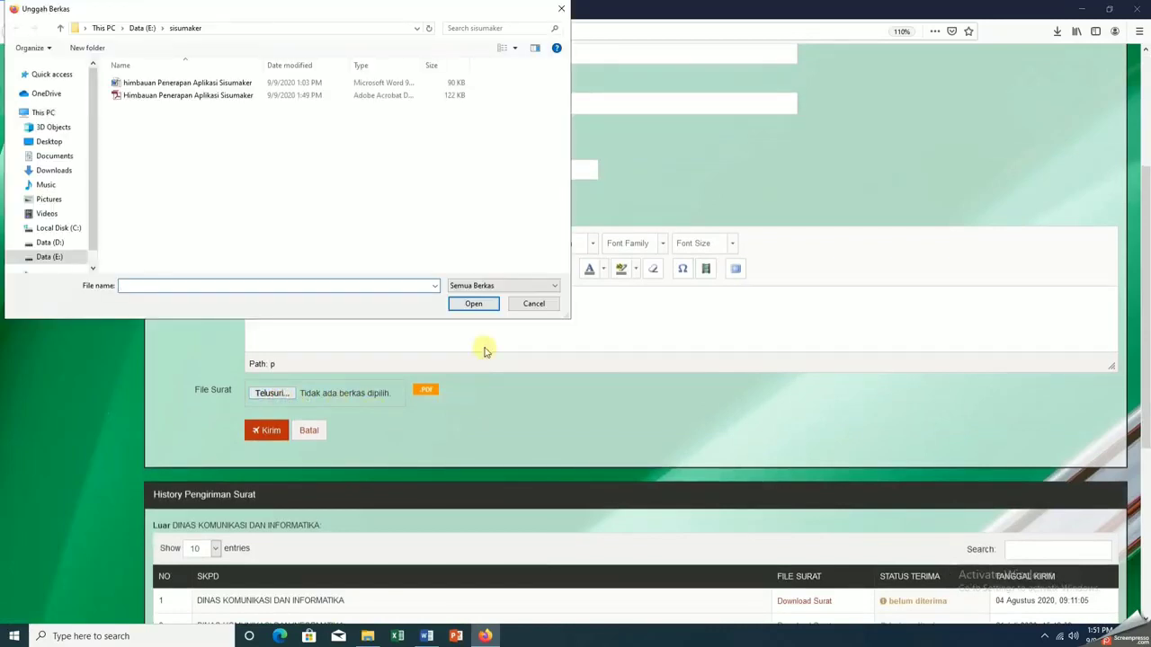
click(236, 96)
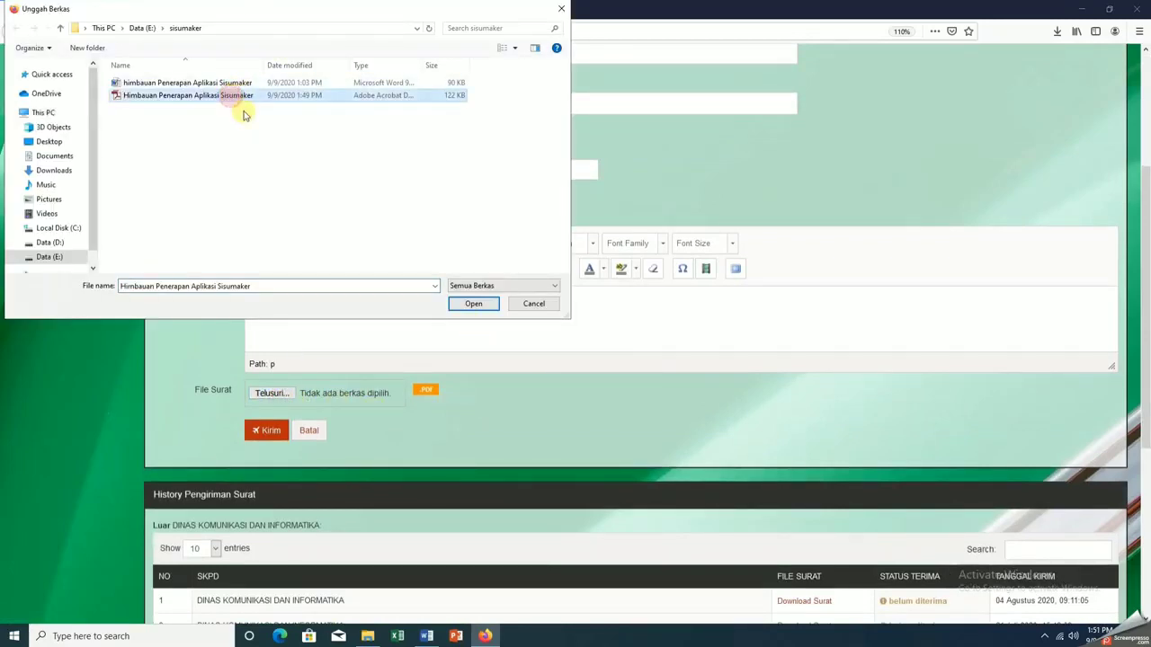
click(470, 305)
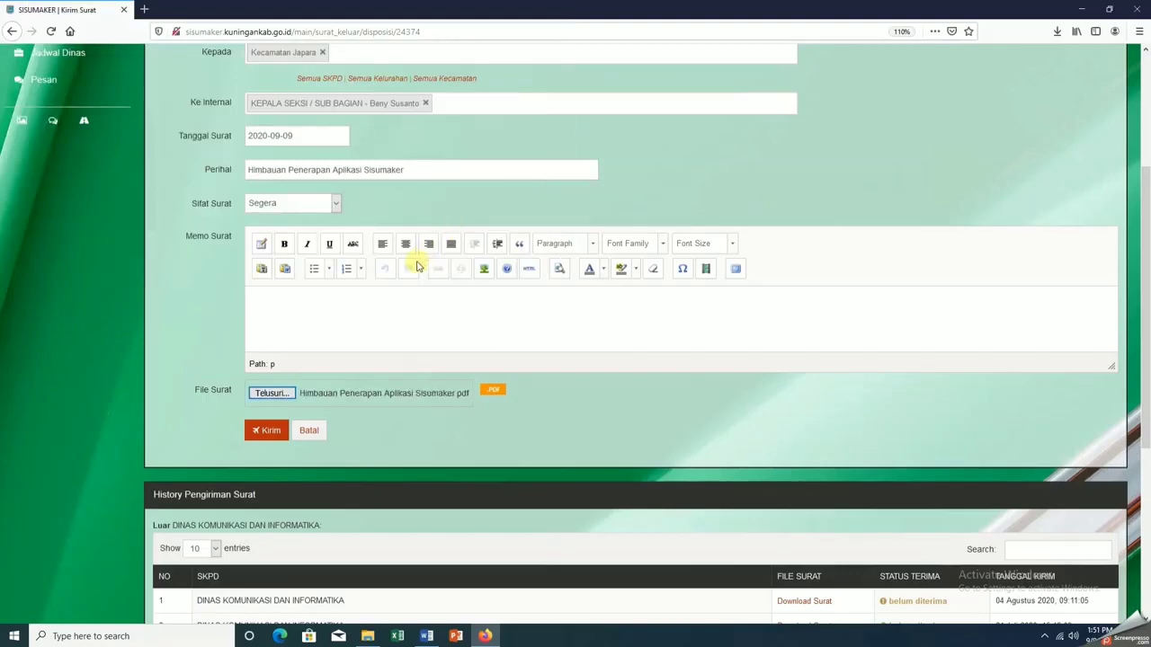
scroll(405, 288, down, 3)
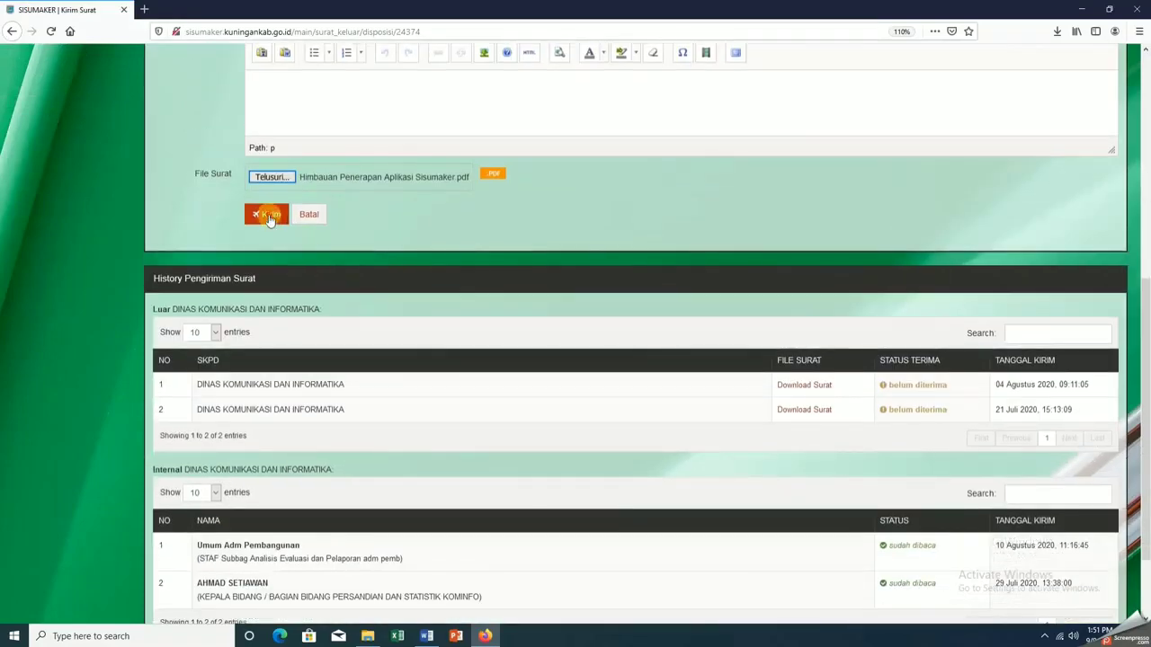
click(267, 215)
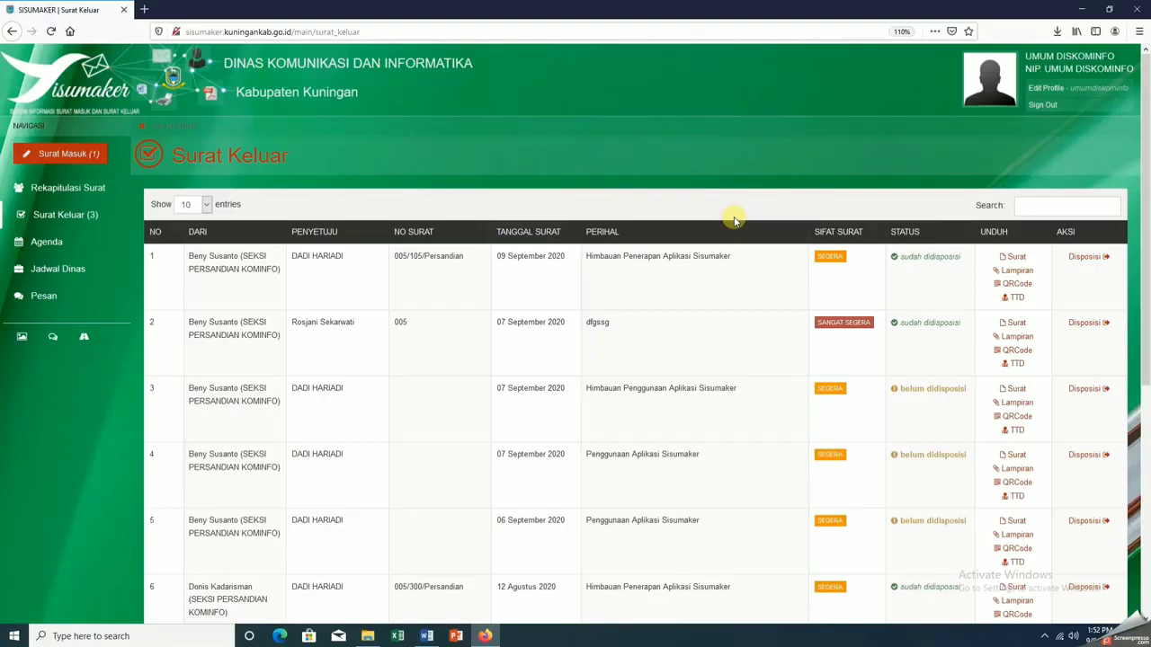
click(362, 32)
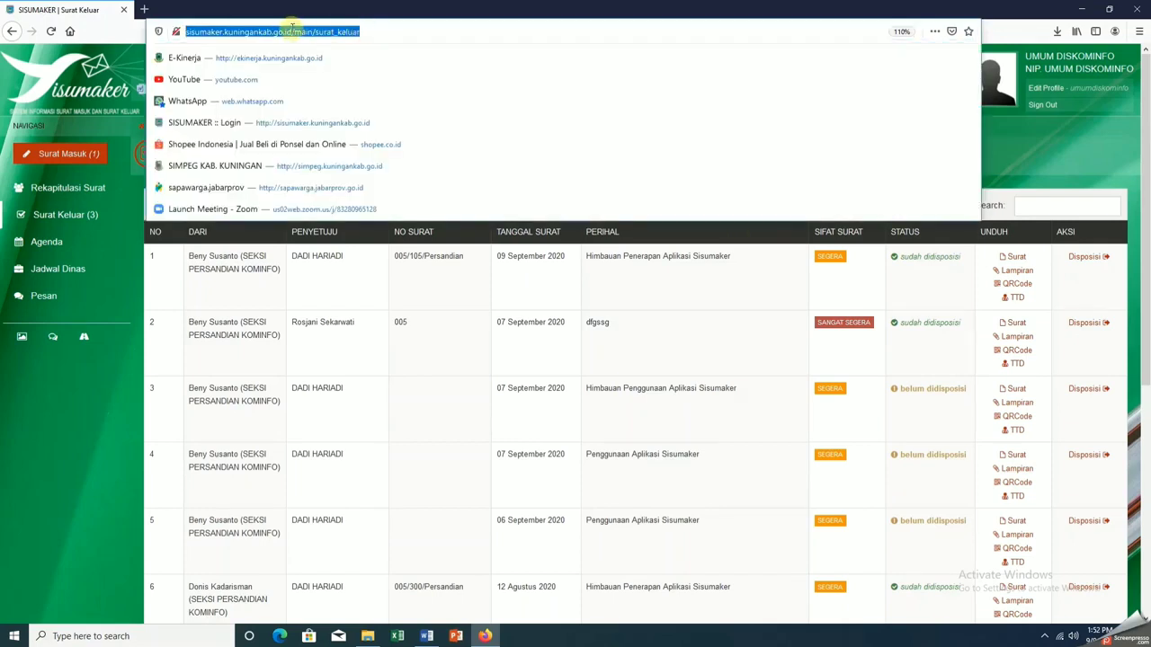
key(Escape)
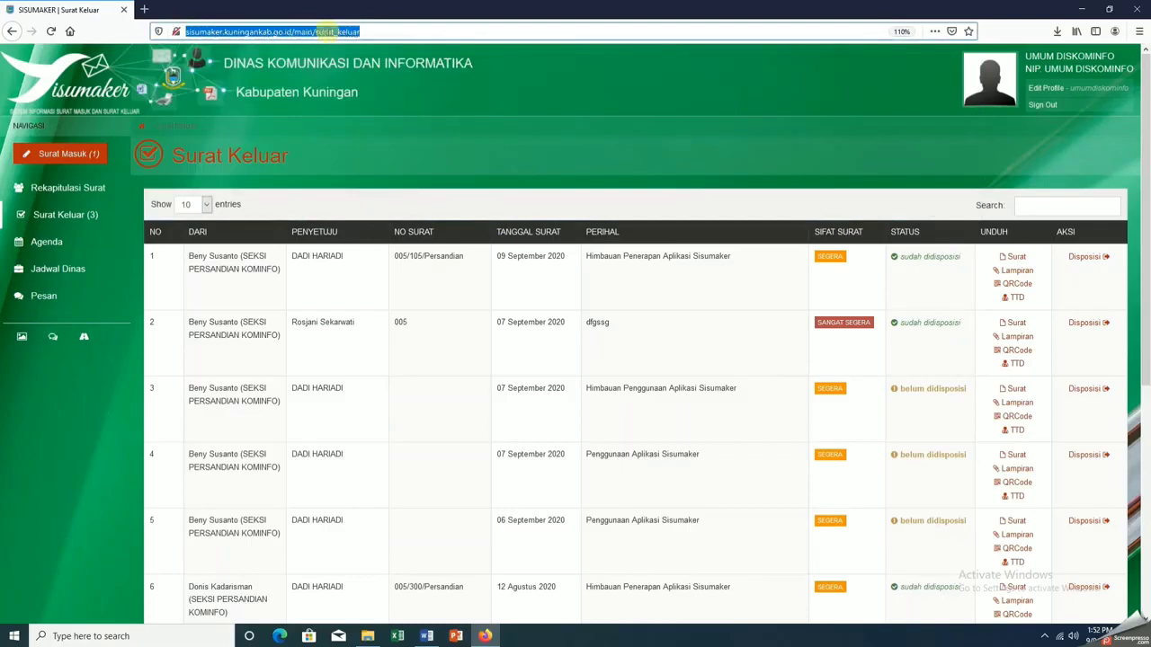
click(381, 29)
key(BackSpace)
key(BackSpace)
key(BackSpace)
key(BackSpace)
key(BackSpace)
key(BackSpace)
key(BackSpace)
key(BackSpace)
key(BackSpace)
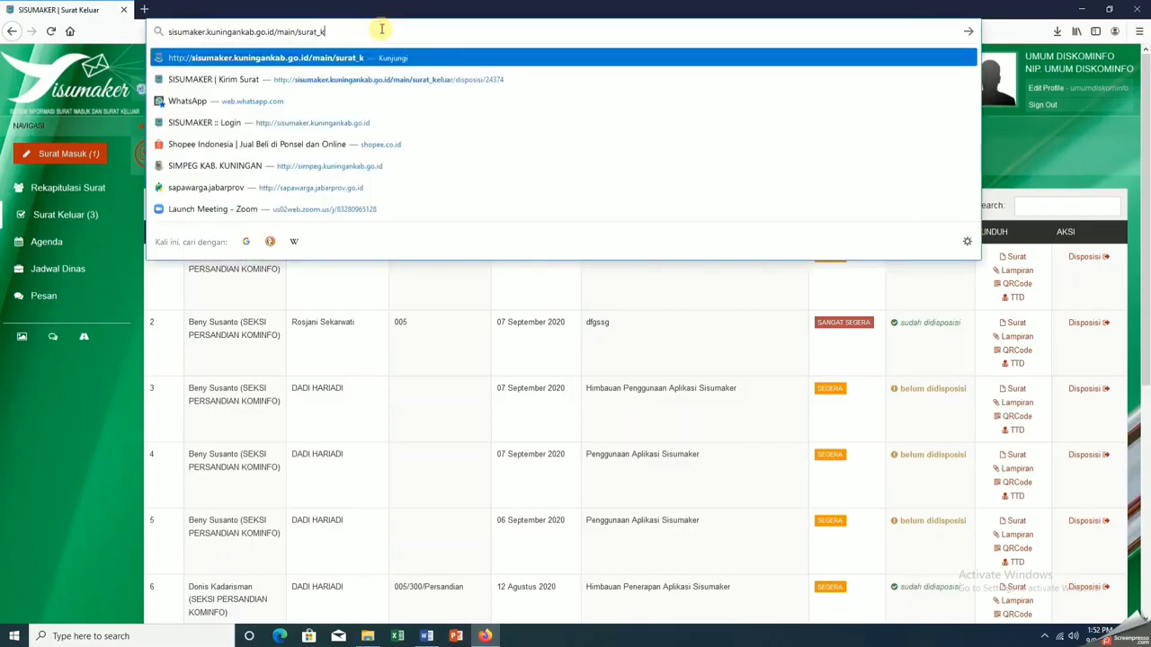
key(BackSpace)
key(BackSpace)
key(BackSpace)
key(BackSpace)
key(BackSpace)
key(BackSpace)
key(BackSpace)
key(BackSpace)
key(BackSpace)
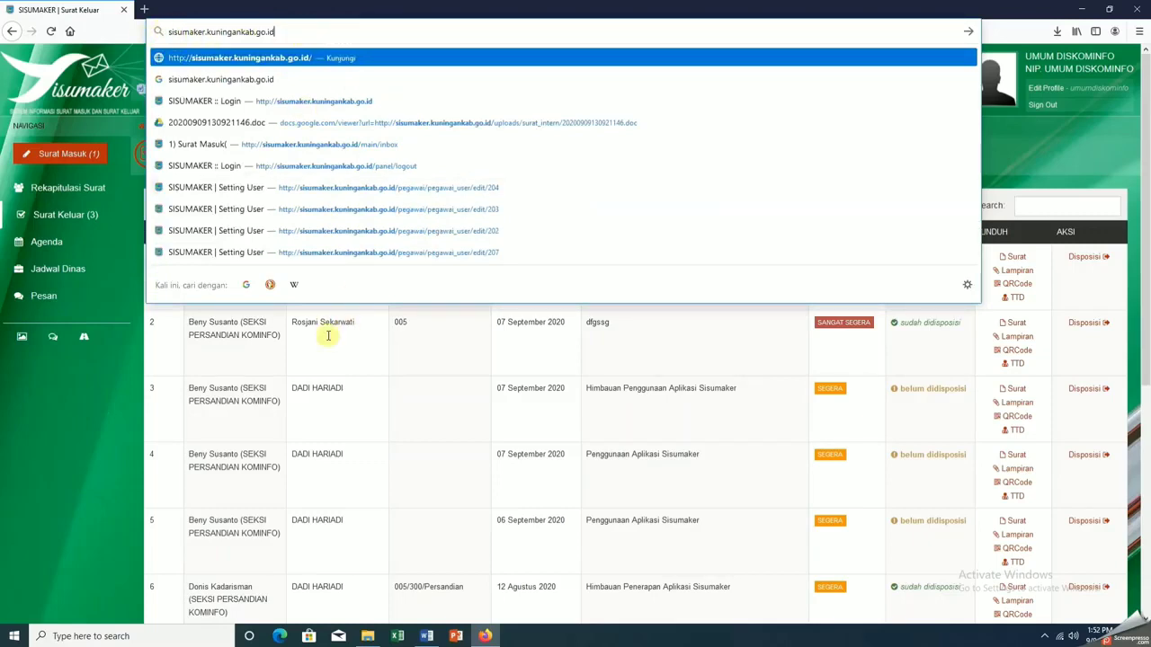
click(1012, 147)
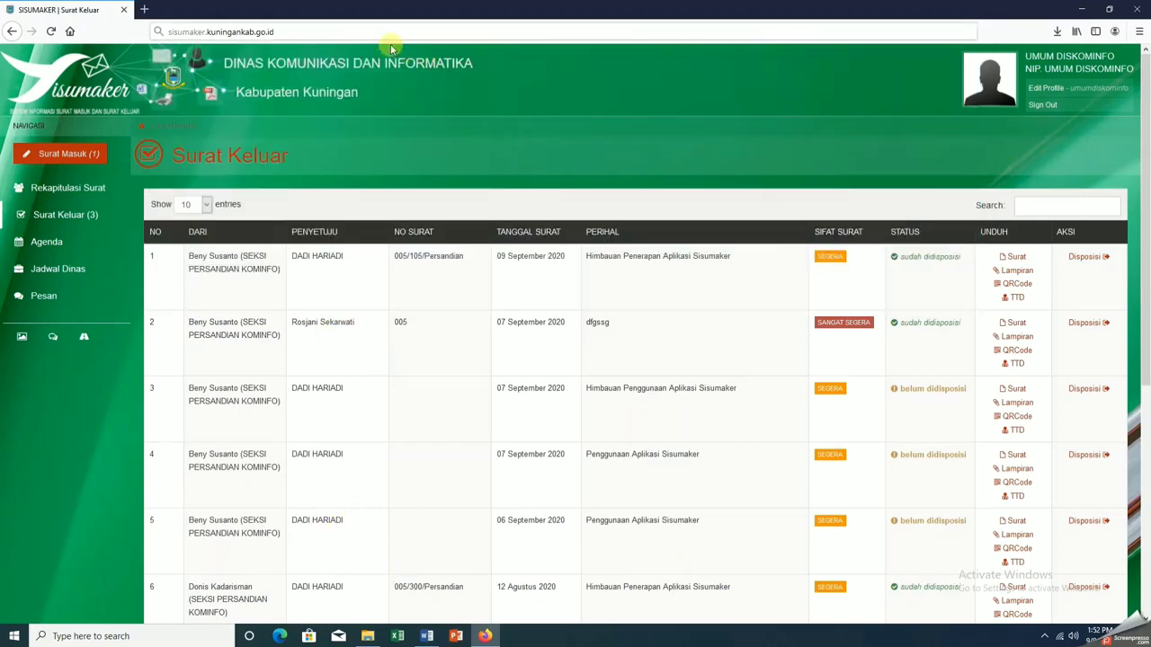